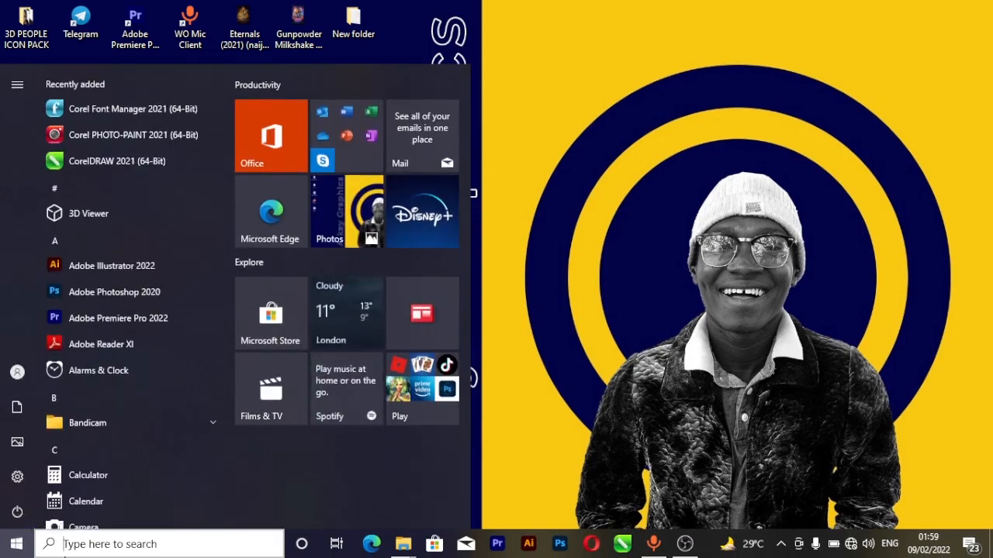
# Search the computer for "photoshop" and launch Adobe Photoshop 2020
pyautogui.write('pho')
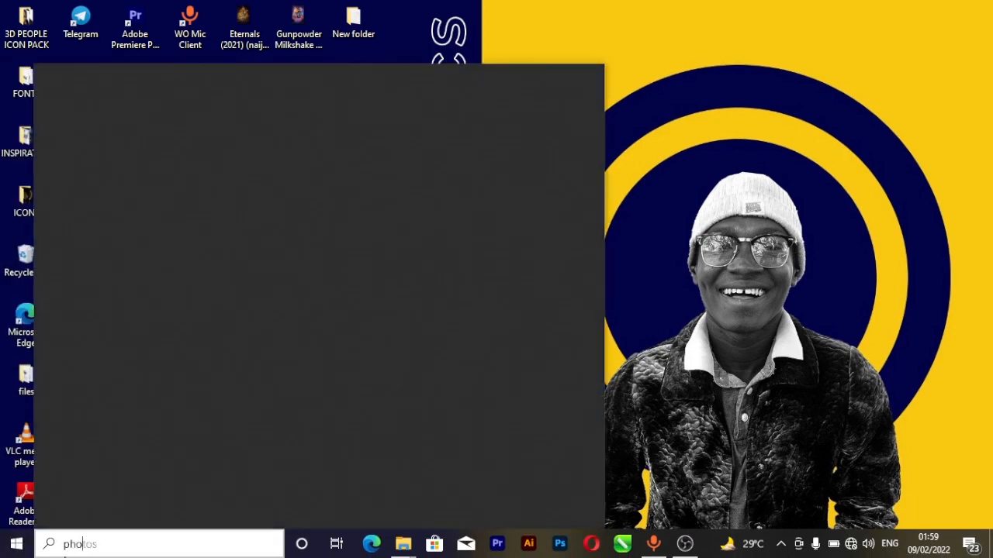
pyautogui.write('t')
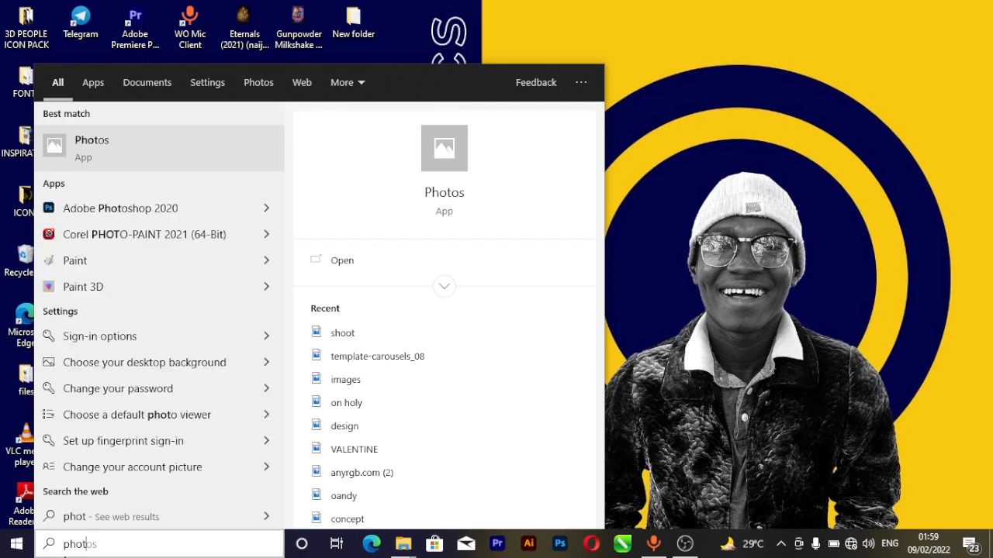
pyautogui.write('os')
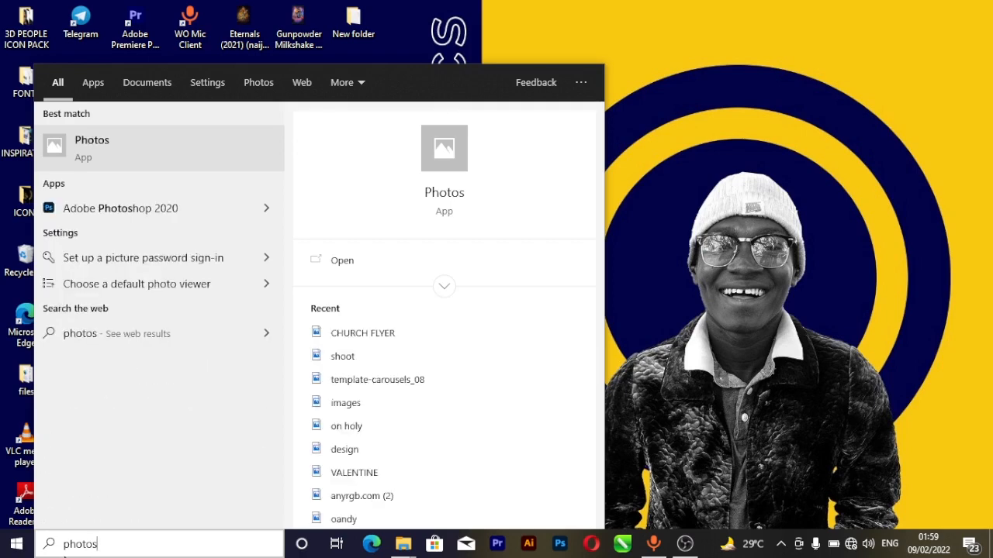
pyautogui.write('hop')
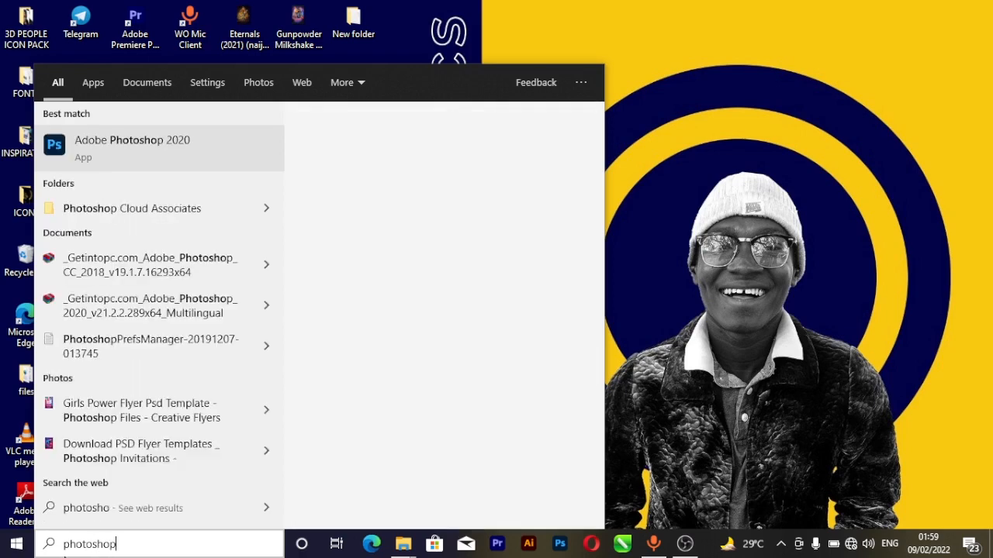
pyautogui.click(177, 155)
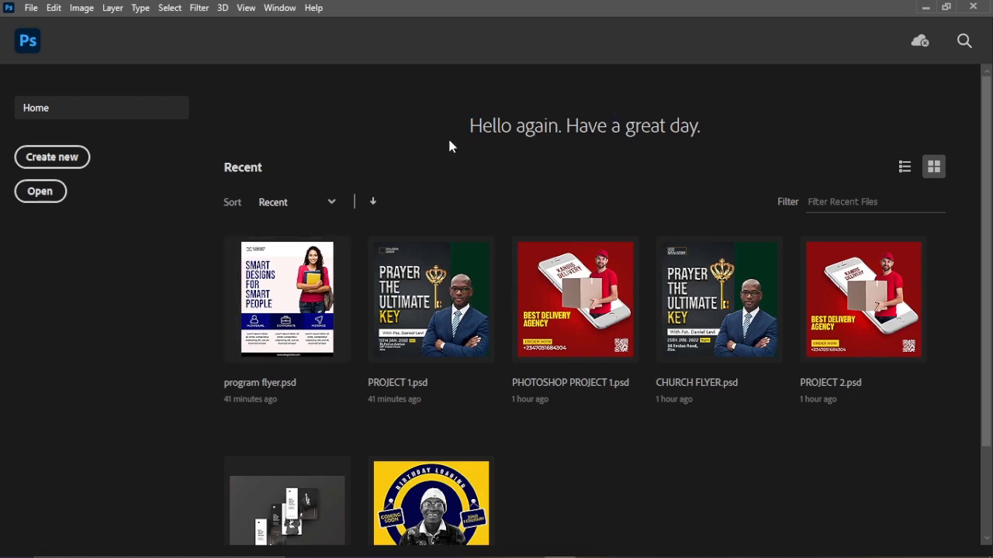
# Start a new document and choose the recent custom preset of 1080 x 1080 px at 300 ppi
pyautogui.click(74, 156)
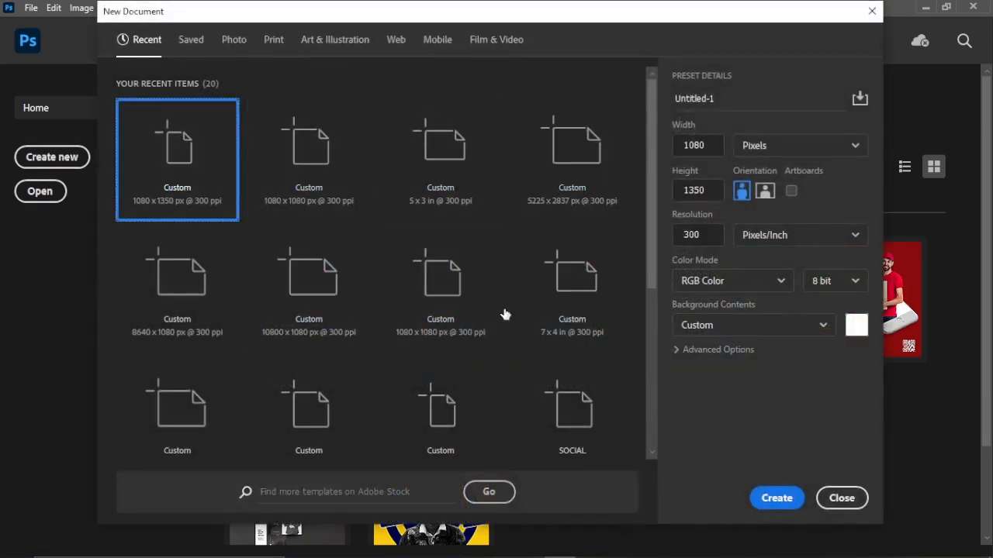
pyautogui.scroll(-4, 465, 310)
pyautogui.scroll(5, 367, 266)
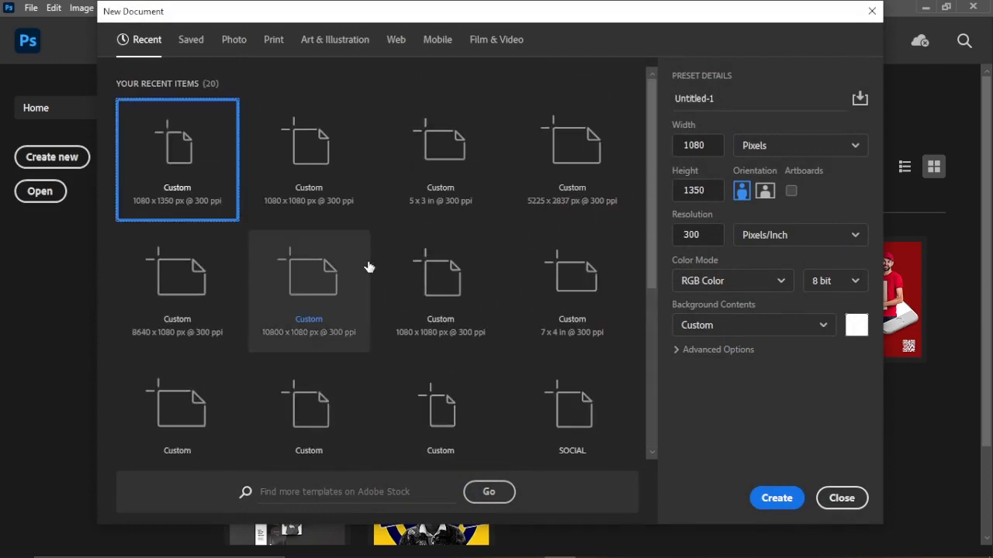
pyautogui.scroll(-5, 391, 365)
pyautogui.scroll(2, 450, 252)
pyautogui.scroll(2, 450, 252)
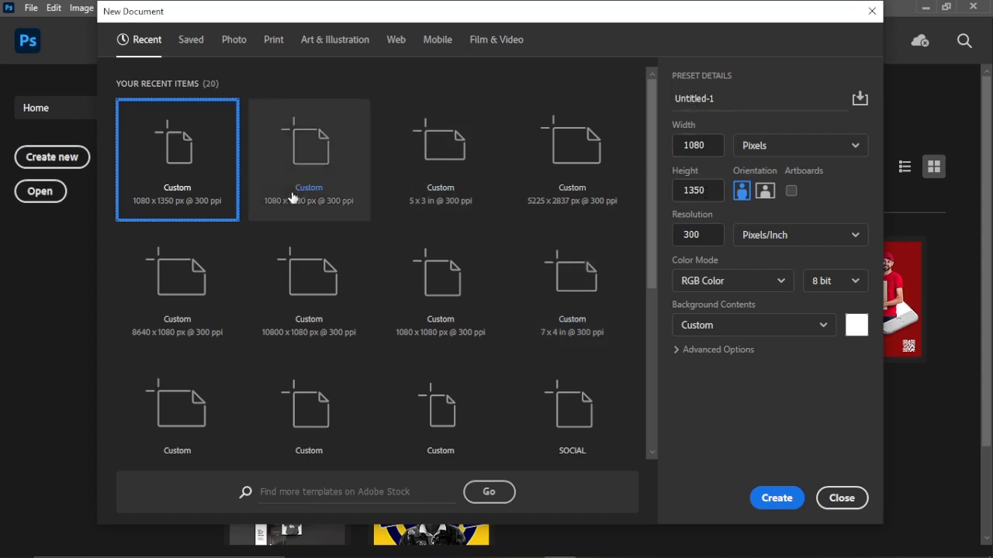
pyautogui.click(321, 177)
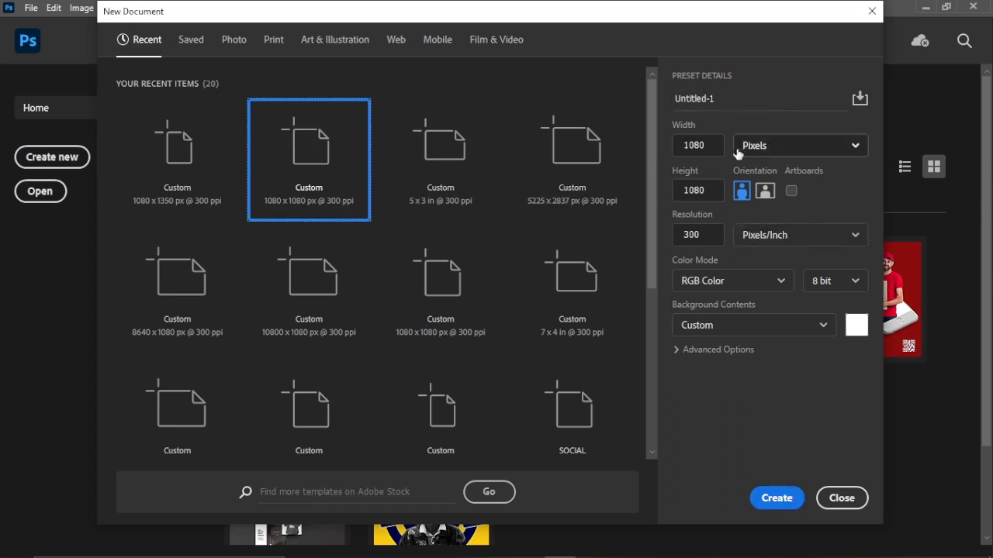
# Examine the width, height, measurement unit, resolution unit and background contents options for the new document
pyautogui.click(713, 149)
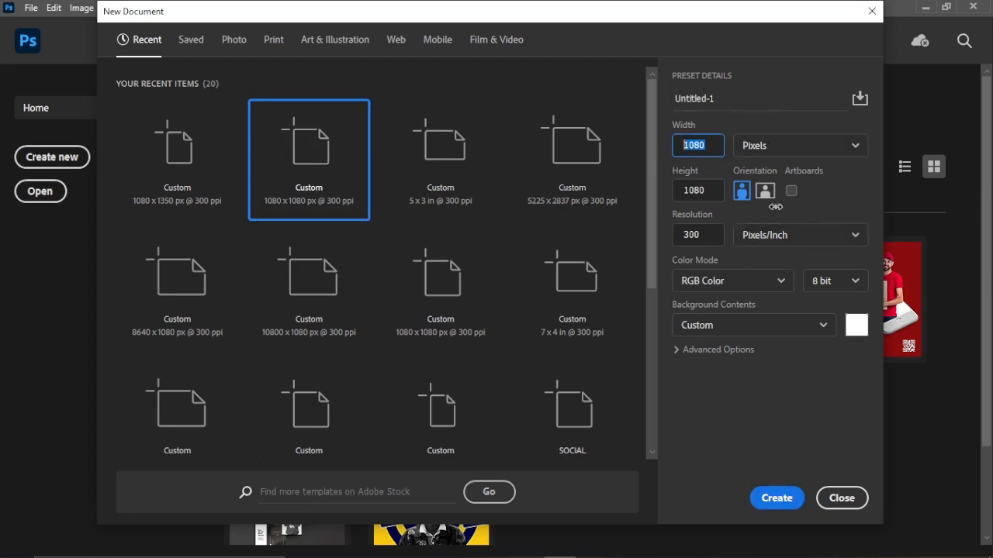
pyautogui.click(695, 191)
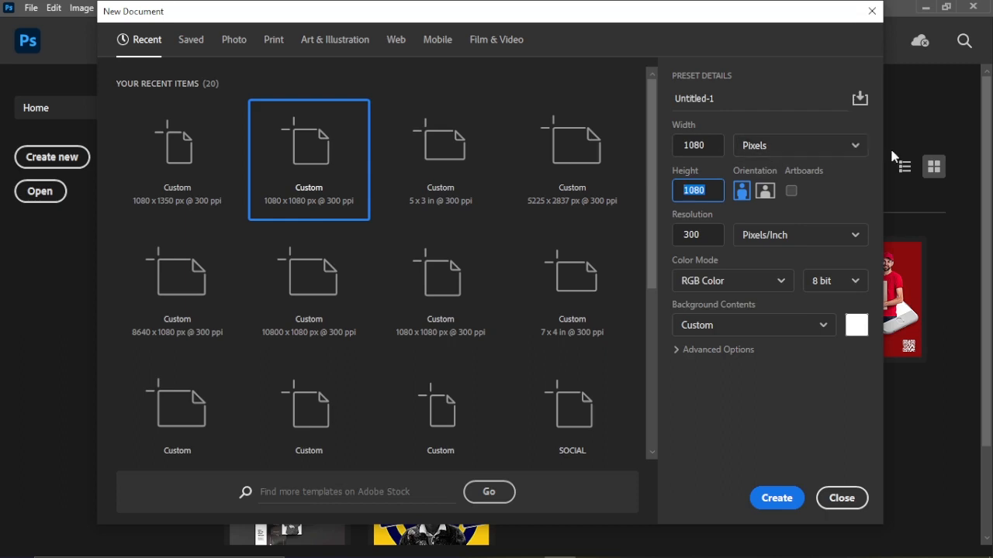
pyautogui.click(854, 146)
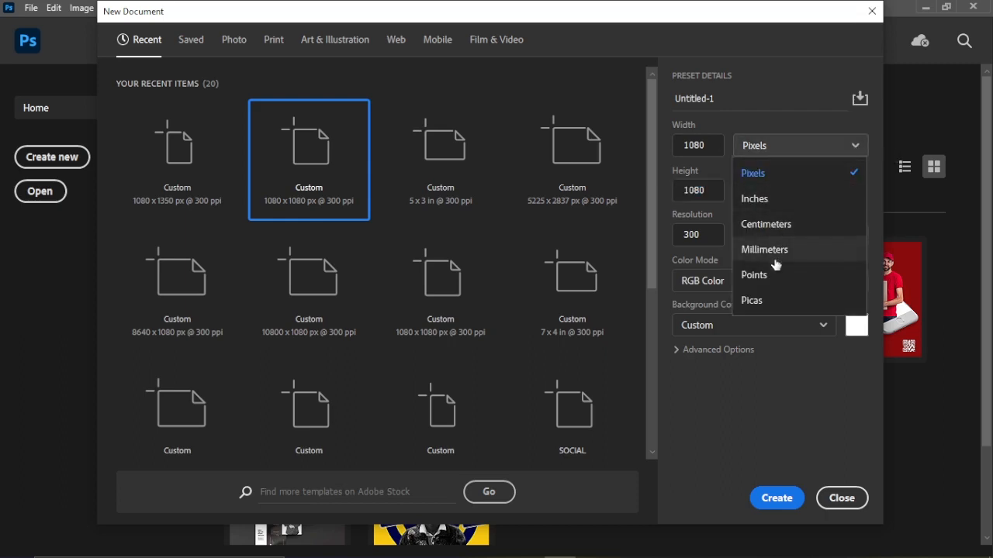
pyautogui.click(735, 394)
pyautogui.click(830, 149)
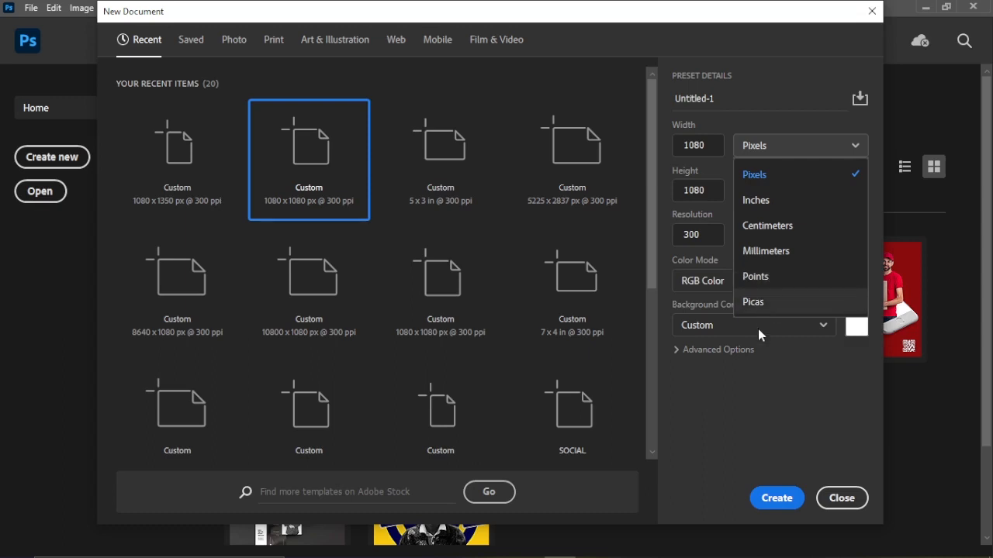
pyautogui.click(734, 383)
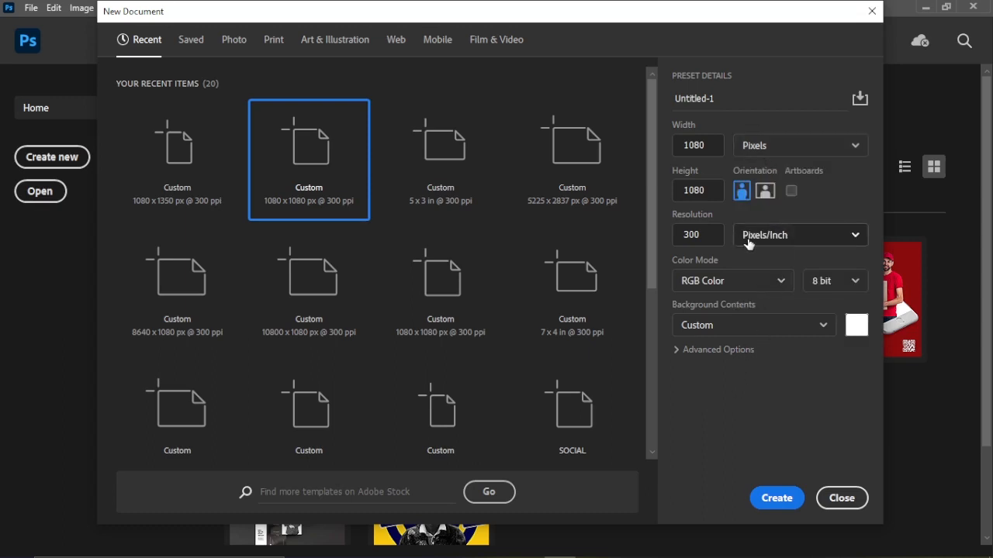
pyautogui.click(780, 236)
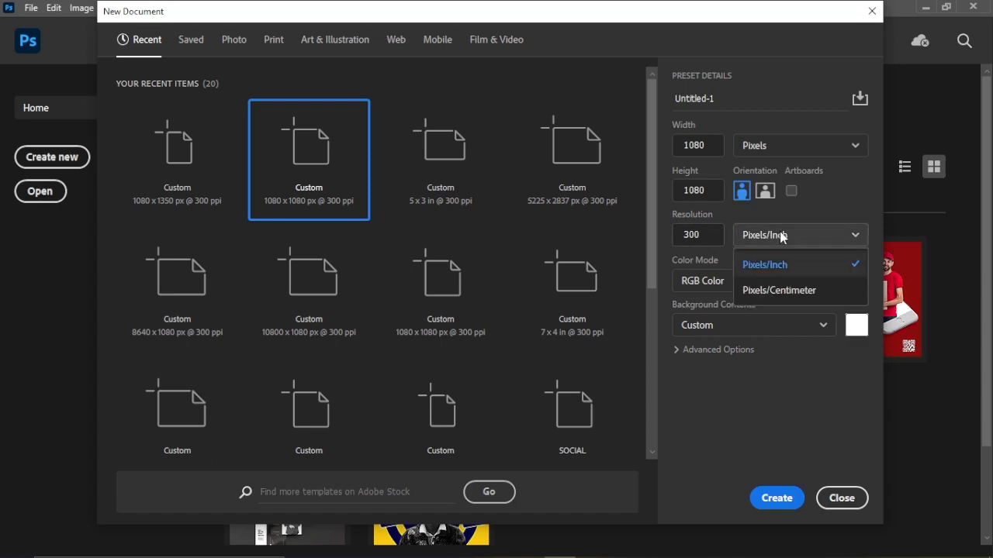
pyautogui.click(772, 261)
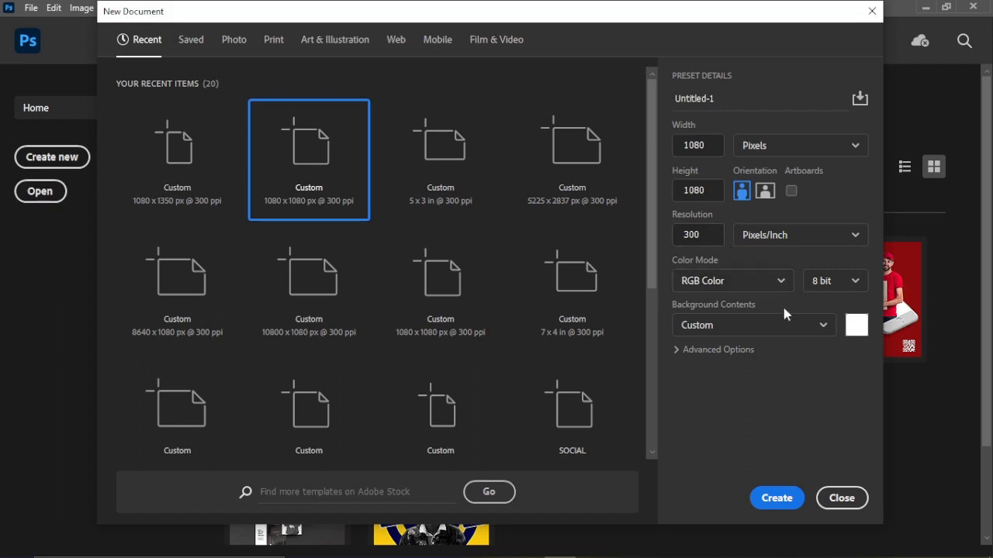
pyautogui.click(803, 332)
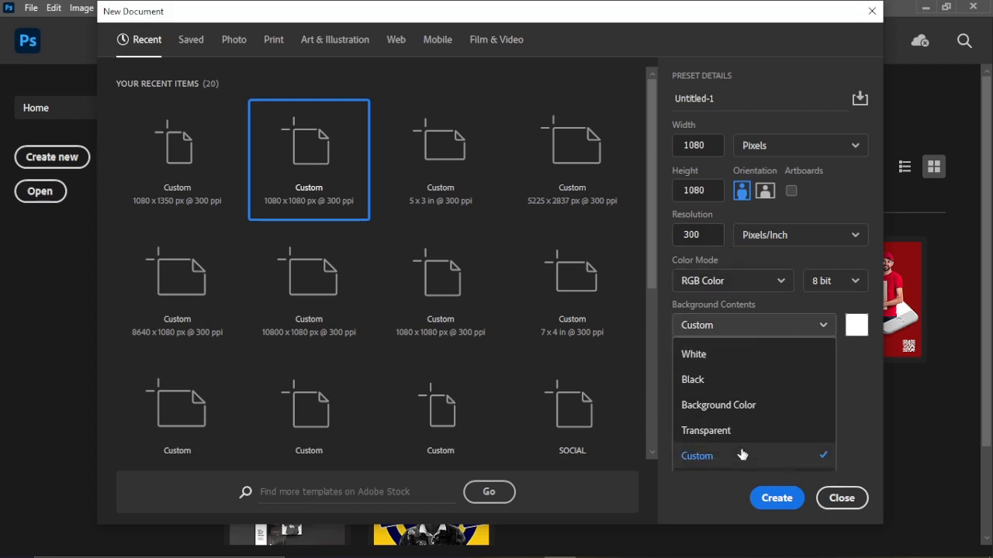
pyautogui.click(749, 467)
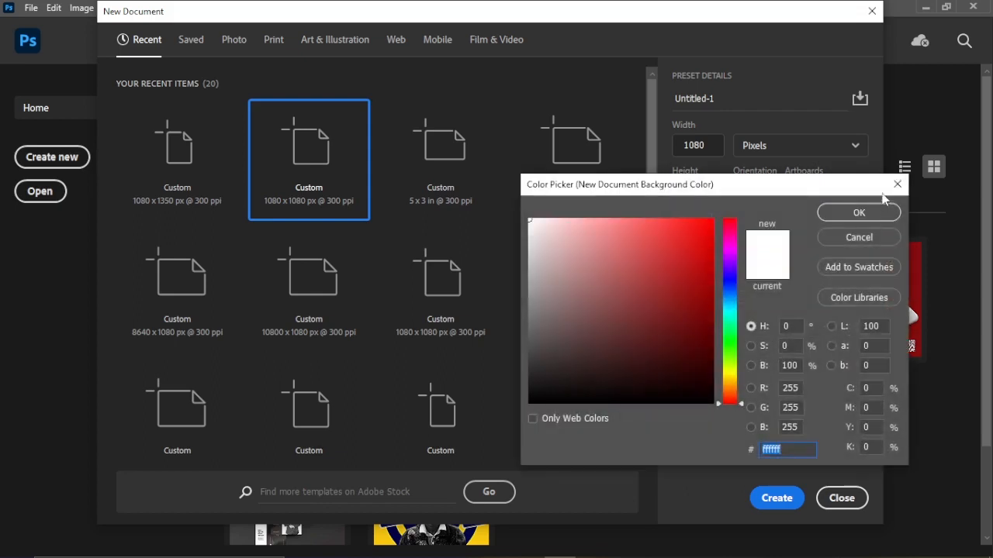
pyautogui.click(896, 186)
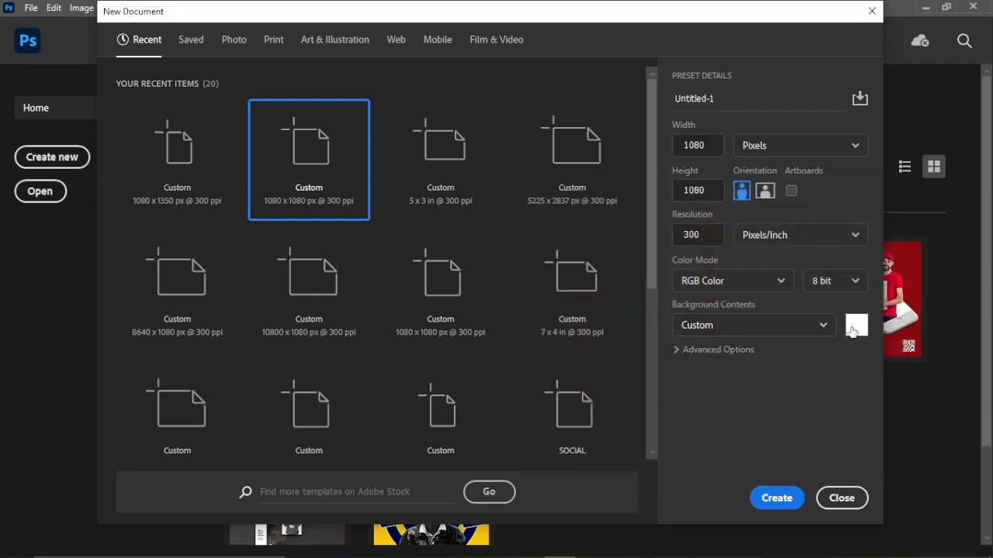
# Check the color profile choices in the advanced options and create the 1080 x 1080 px document
pyautogui.click(680, 351)
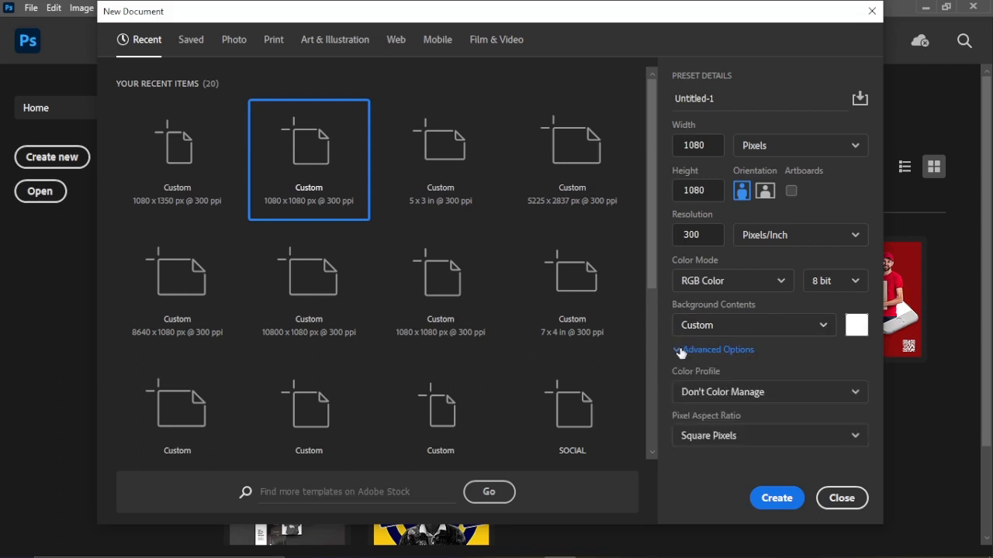
pyautogui.click(832, 393)
pyautogui.click(763, 260)
pyautogui.click(676, 349)
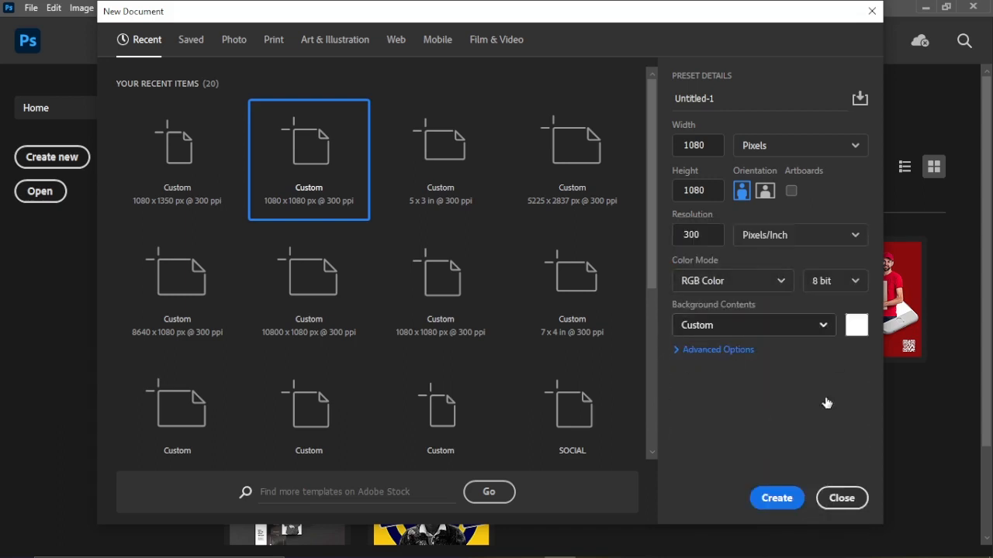
pyautogui.click(776, 499)
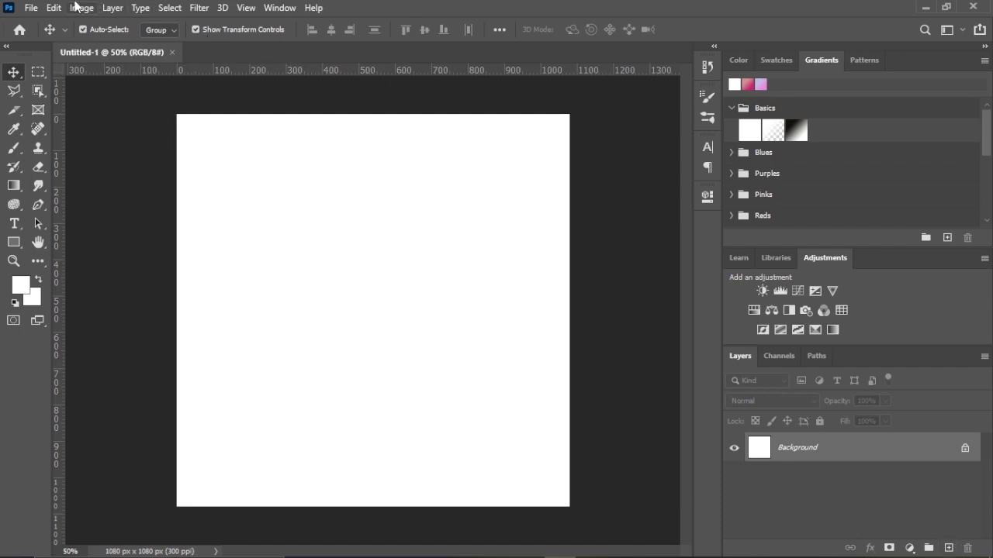
# Review the file commands, including the export choices, and start placing an embedded file in the document
pyautogui.click(31, 10)
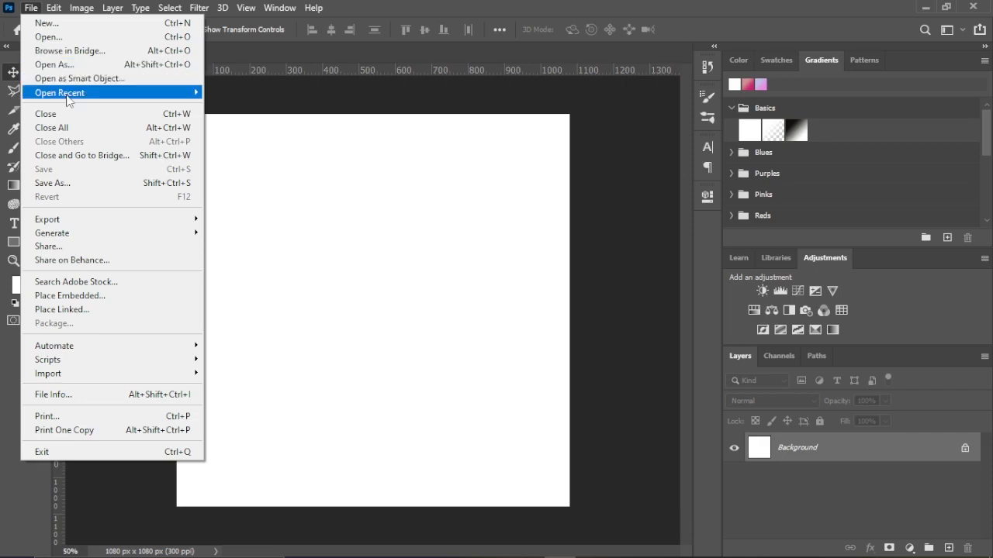
pyautogui.moveTo(69, 99)
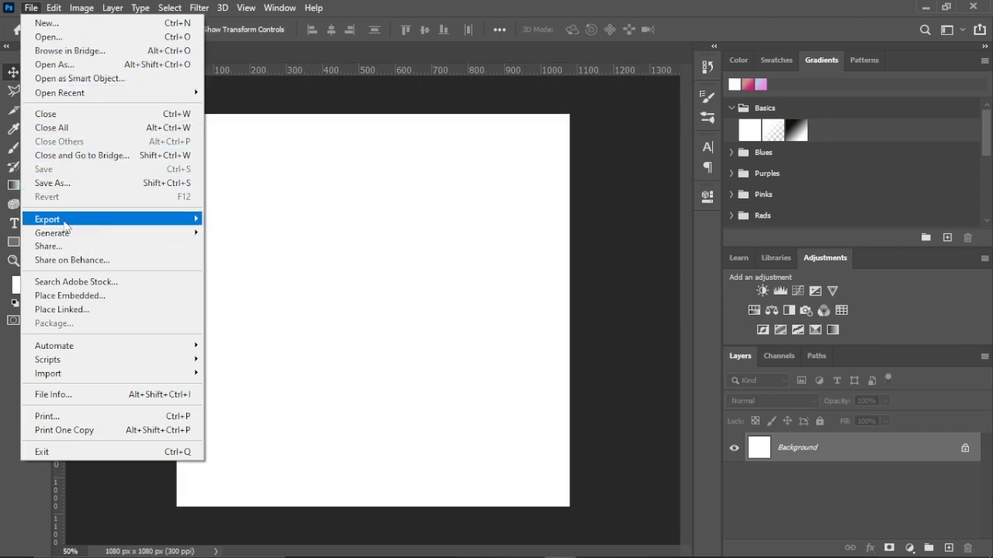
pyautogui.moveTo(66, 225)
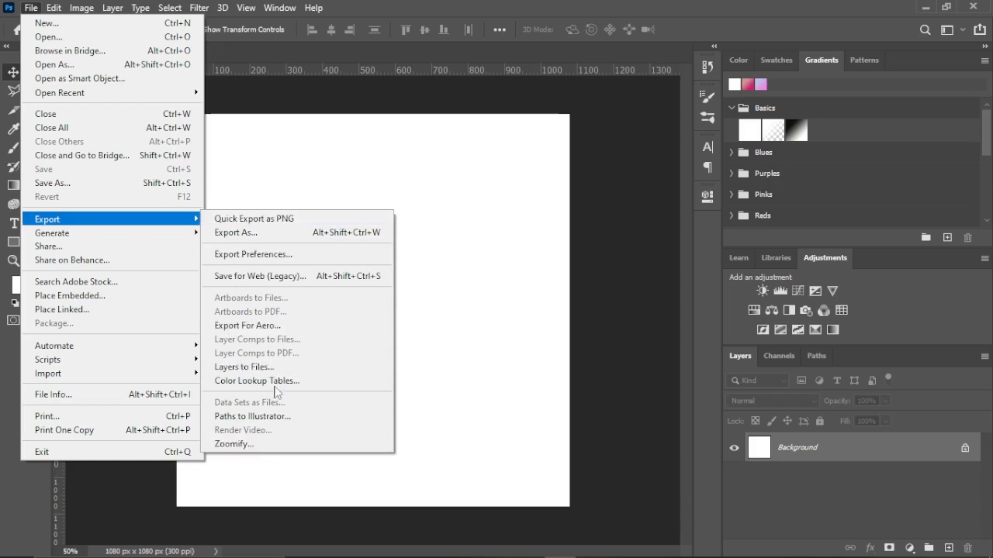
pyautogui.moveTo(125, 235)
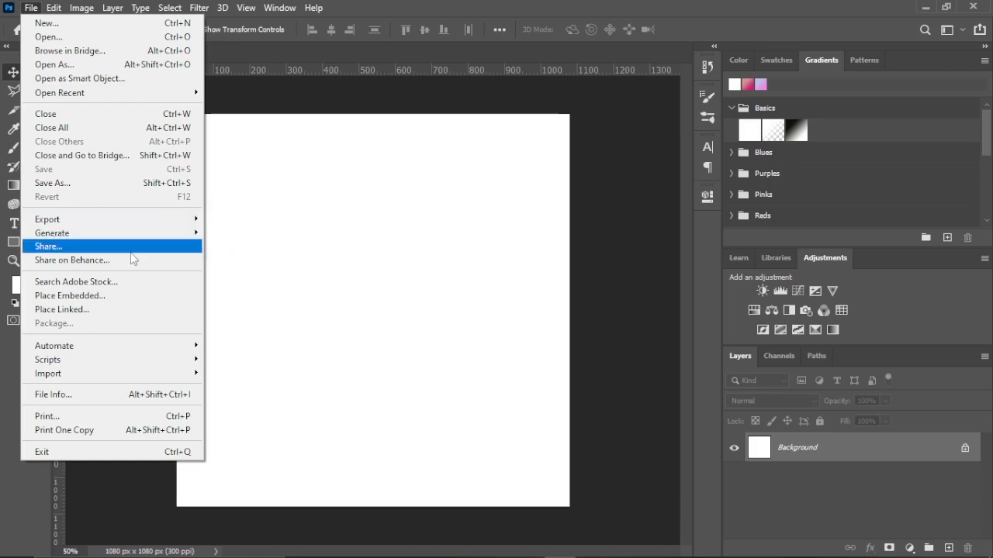
pyautogui.click(69, 295)
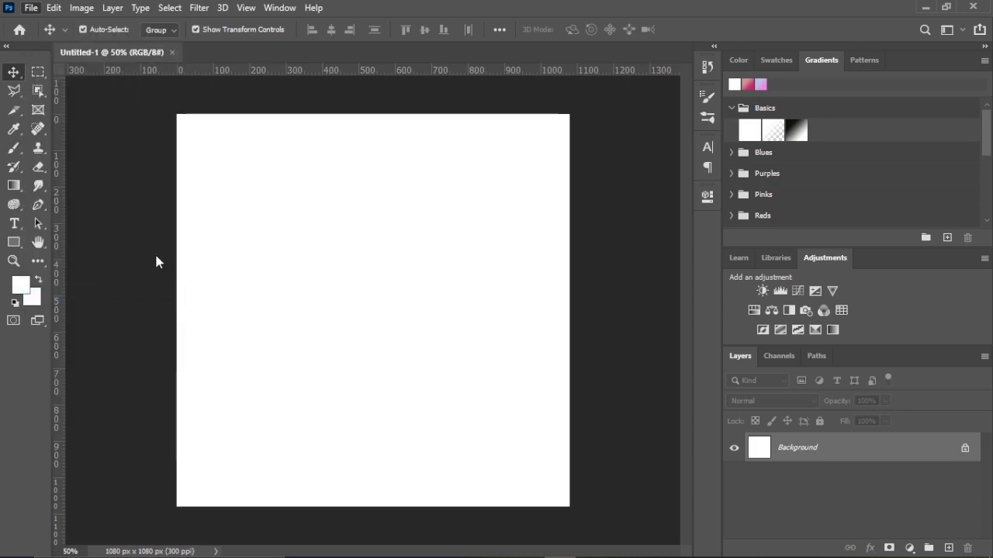
# Look through the images in the RESOURCES folder, selecting CHURCH FLYER and anyrgb.com (16) in turn
pyautogui.scroll(3, 363, 233)
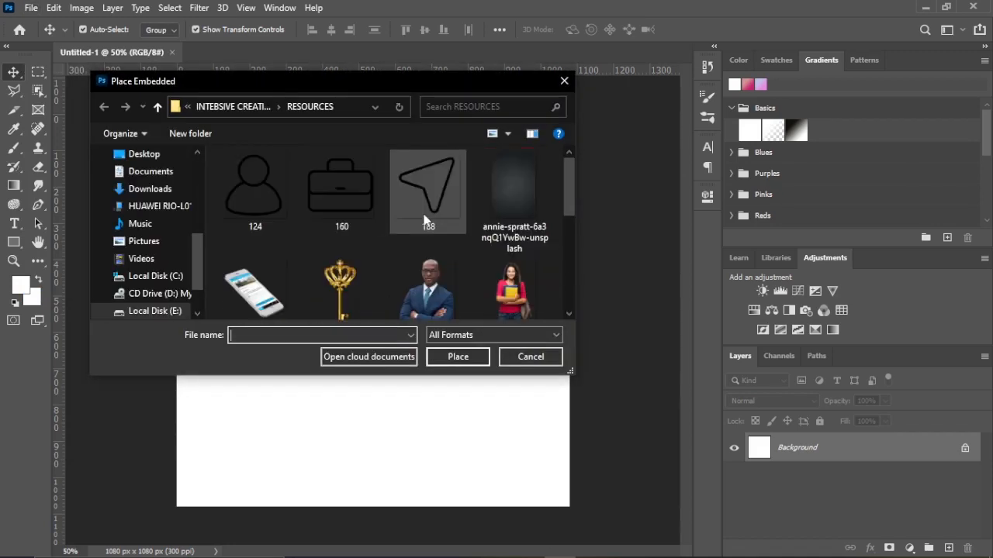
pyautogui.scroll(-2, 365, 229)
pyautogui.scroll(1, 419, 233)
pyautogui.scroll(-2, 434, 236)
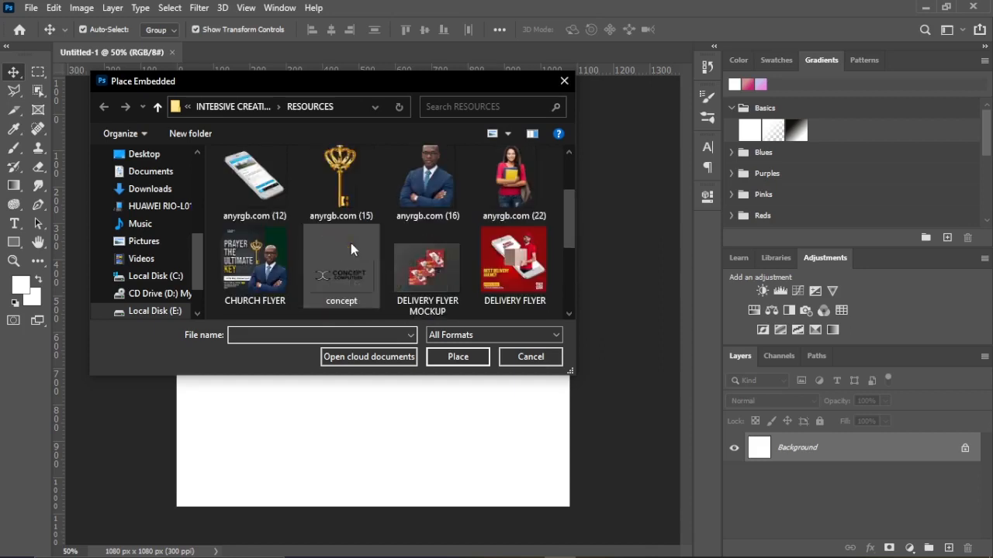
pyautogui.click(264, 266)
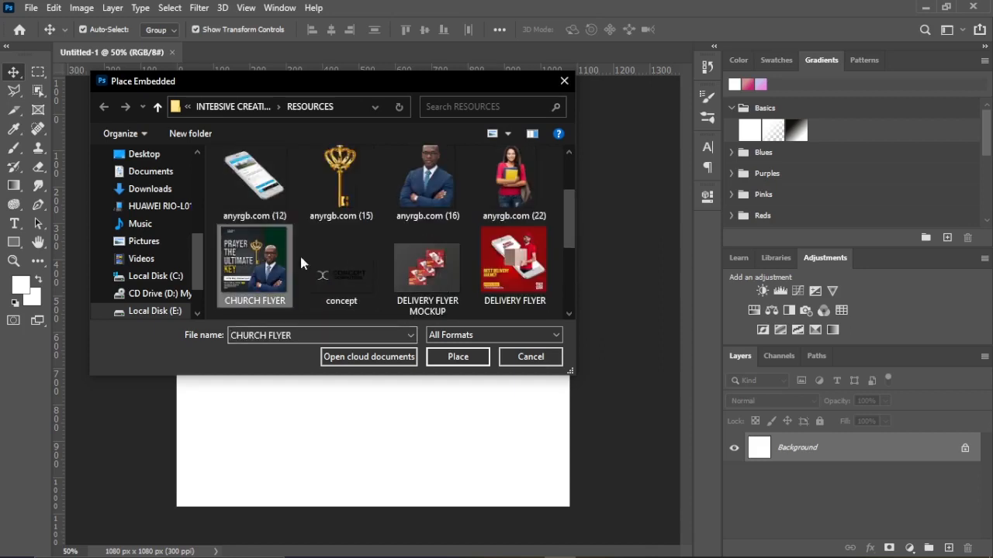
pyautogui.click(427, 182)
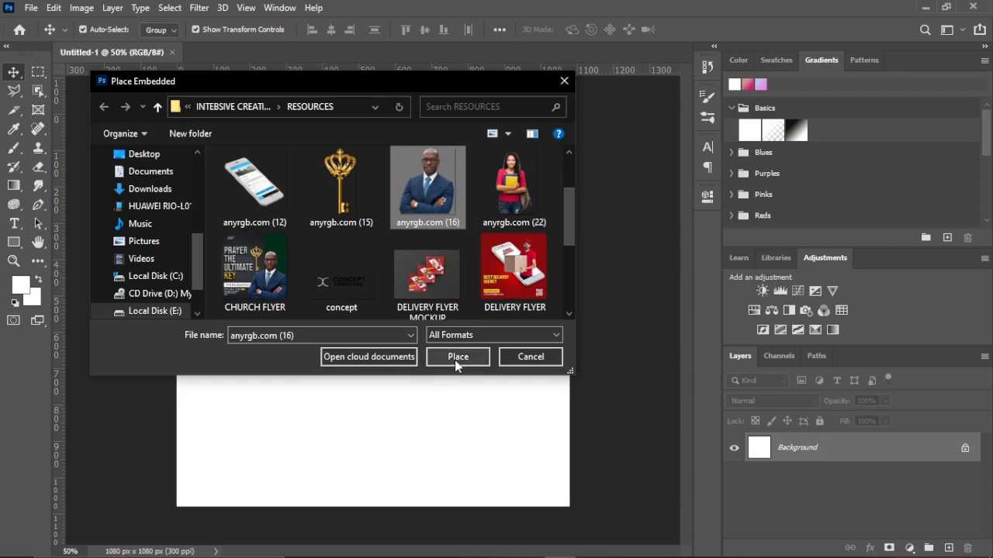
pyautogui.scroll(-3, 469, 278)
pyautogui.scroll(5, 458, 276)
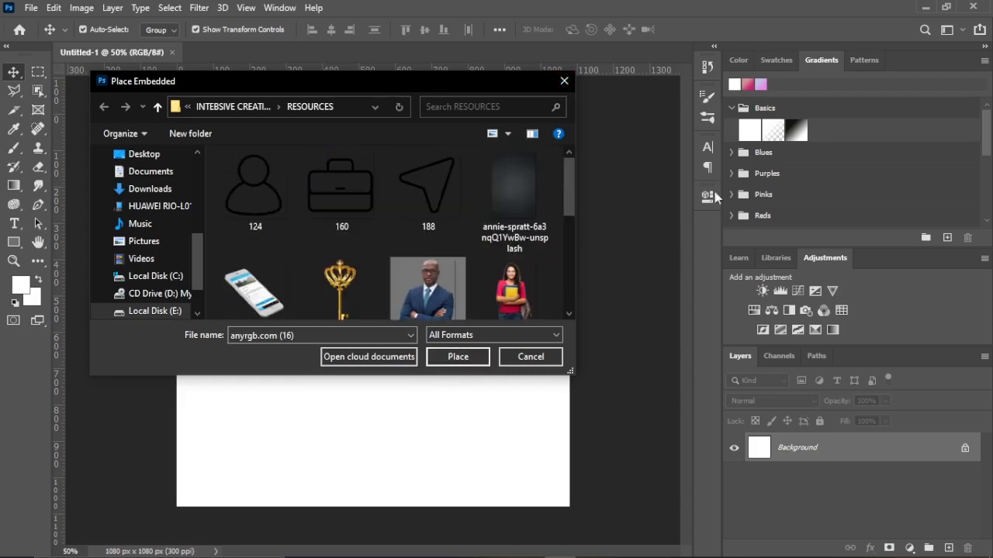
# Browse from the RESOURCES folder up to the noble folder and open its stock folder
pyautogui.click(229, 107)
pyautogui.click(208, 108)
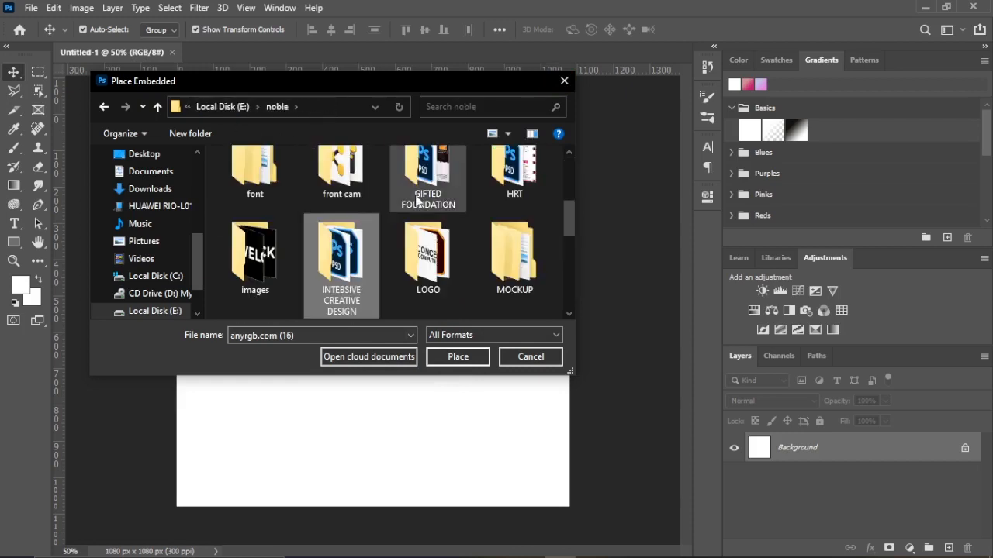
pyautogui.scroll(5, 479, 221)
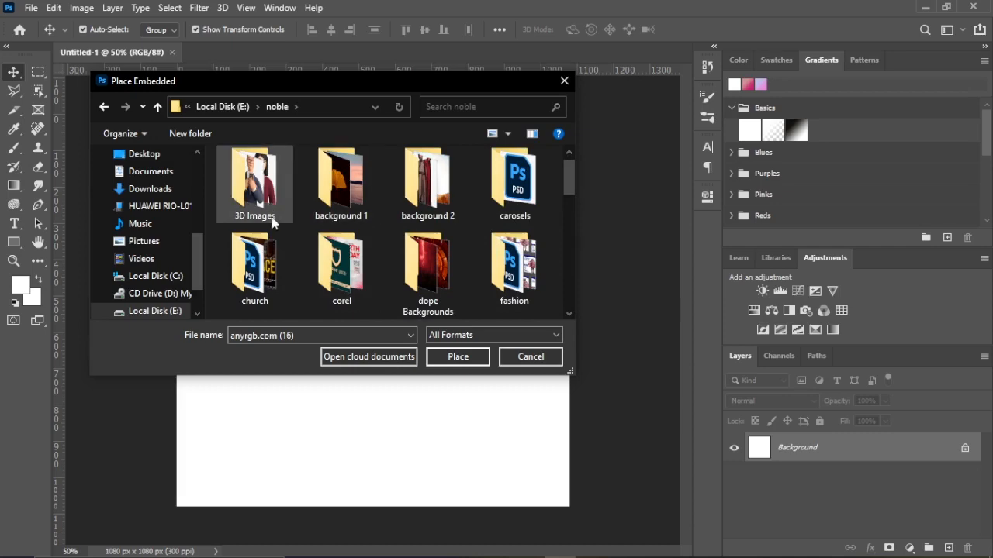
pyautogui.scroll(-5, 266, 221)
pyautogui.scroll(-5, 454, 222)
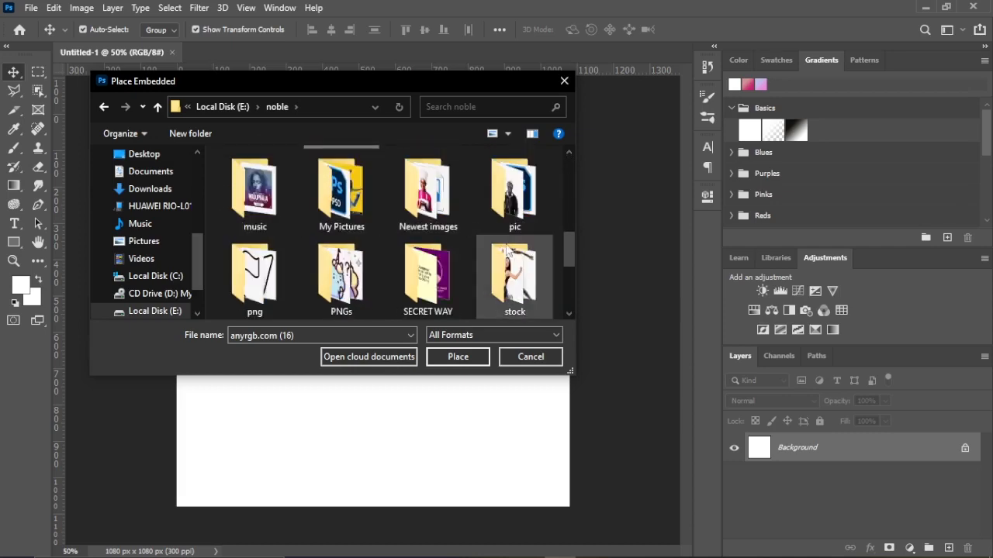
pyautogui.scroll(3, 491, 196)
pyautogui.doubleClick(512, 272)
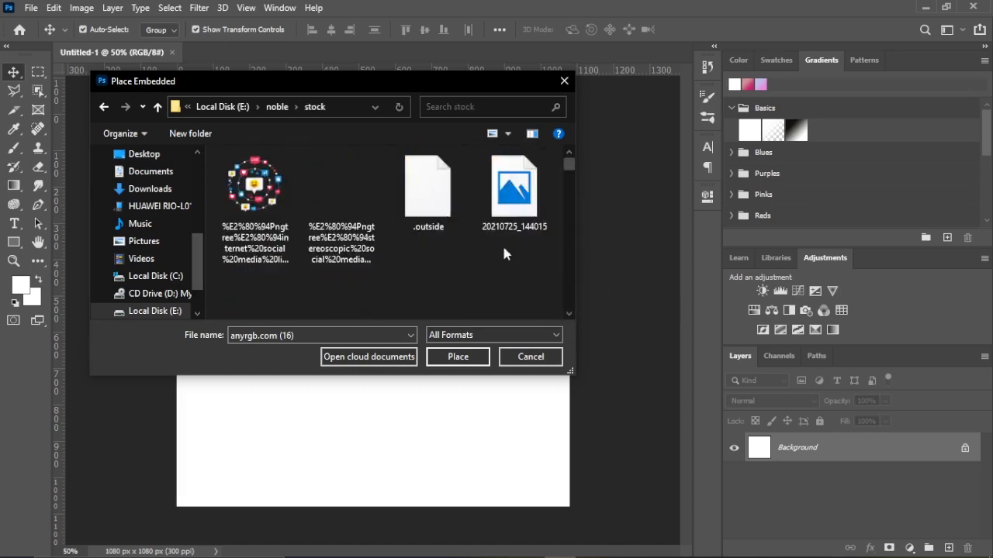
# Find the noodle bowl image fod (1) in the stock folder and place it centered in the document at its default size
pyautogui.scroll(-5, 415, 221)
pyautogui.scroll(-3, 415, 220)
pyautogui.scroll(2, 419, 225)
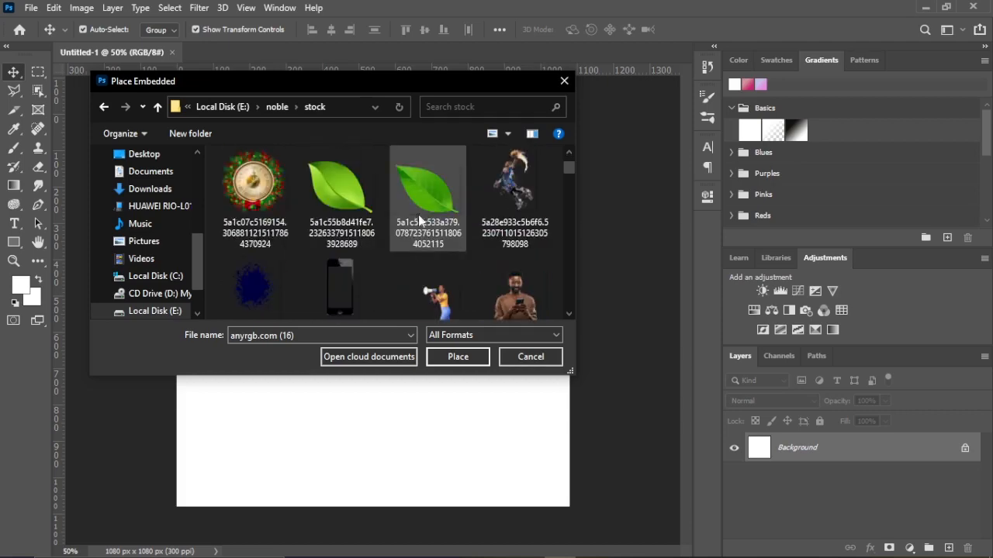
pyautogui.scroll(-2, 418, 225)
pyautogui.scroll(-4, 349, 249)
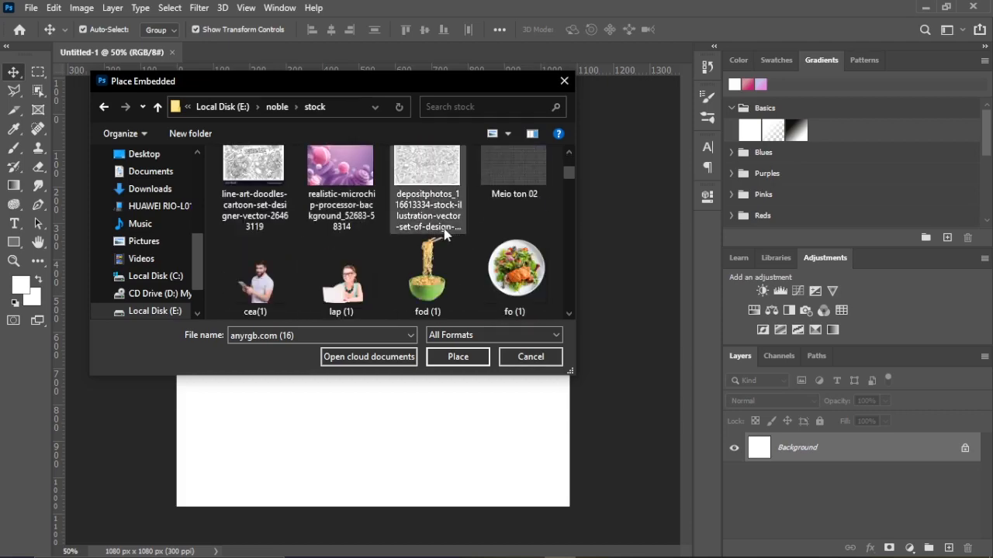
pyautogui.scroll(1, 435, 248)
pyautogui.scroll(-1, 438, 253)
pyautogui.click(438, 262)
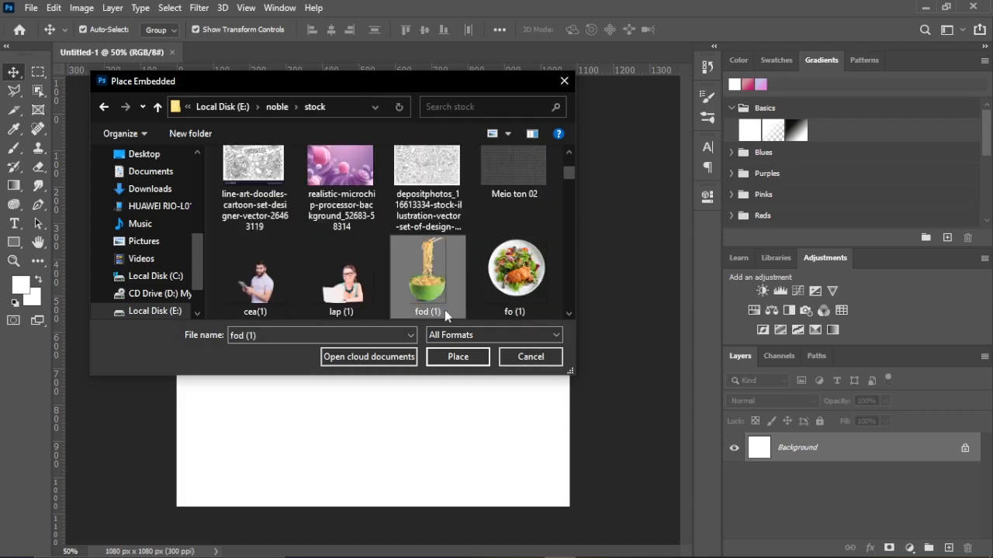
pyautogui.scroll(-1, 445, 309)
pyautogui.click(458, 354)
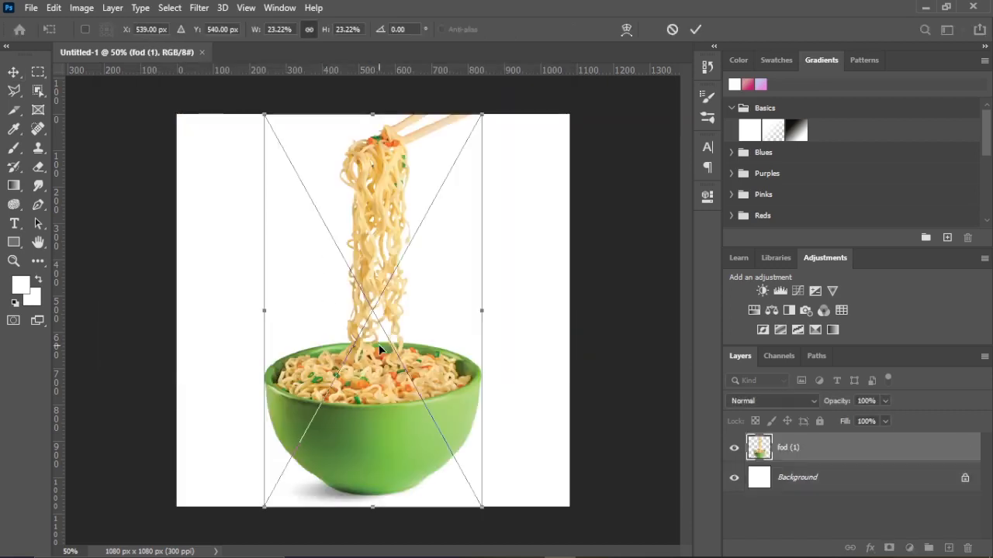
pyautogui.press('Return')
pyautogui.click(511, 249)
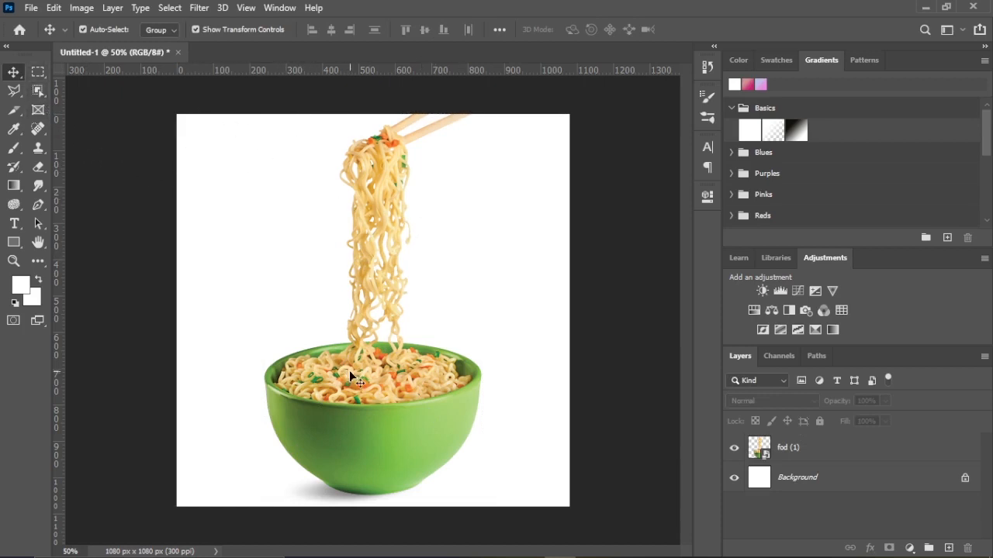
# Move the noodle bowl toward the right side of the canvas and undo that move
pyautogui.moveTo(349, 376); pyautogui.dragTo(425, 424)
pyautogui.click(258, 309)
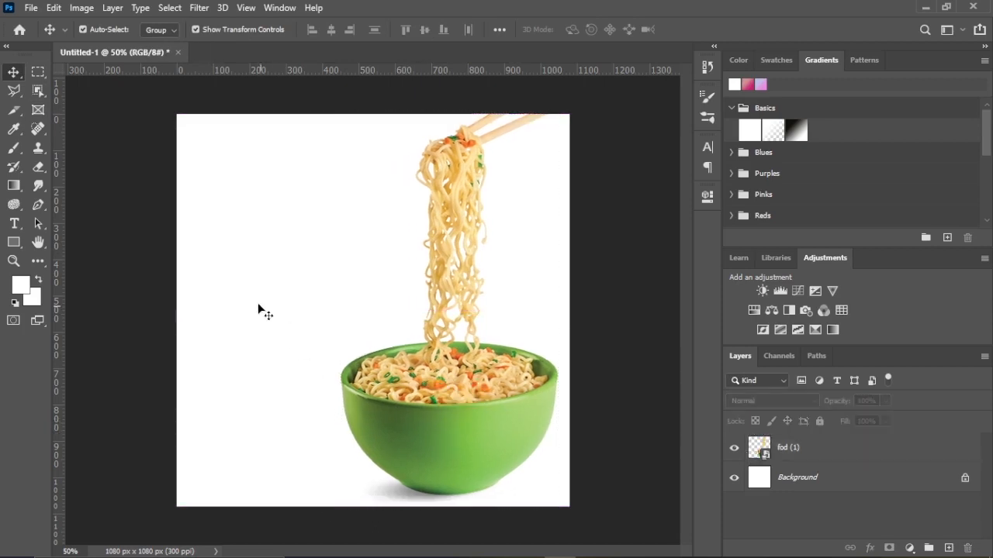
pyautogui.click(53, 8)
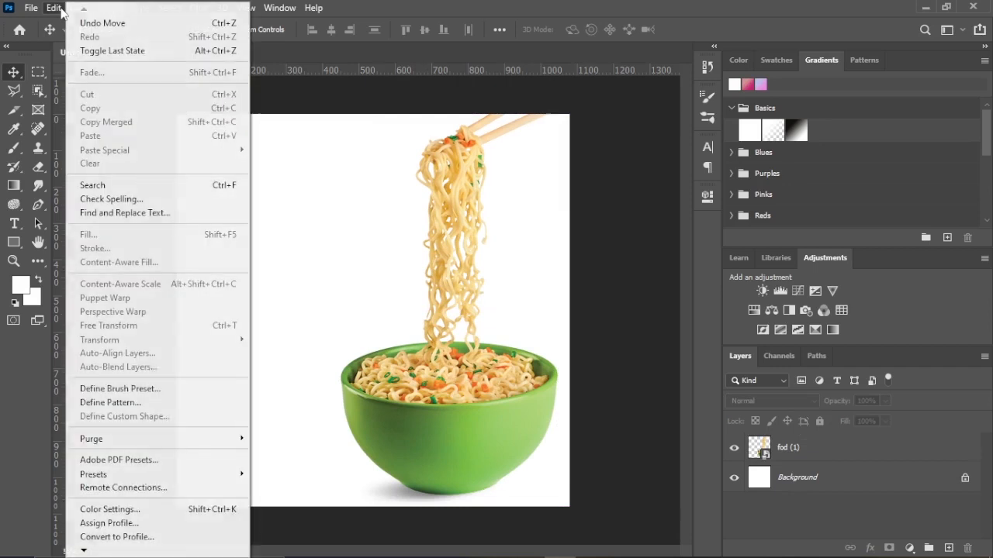
pyautogui.click(111, 25)
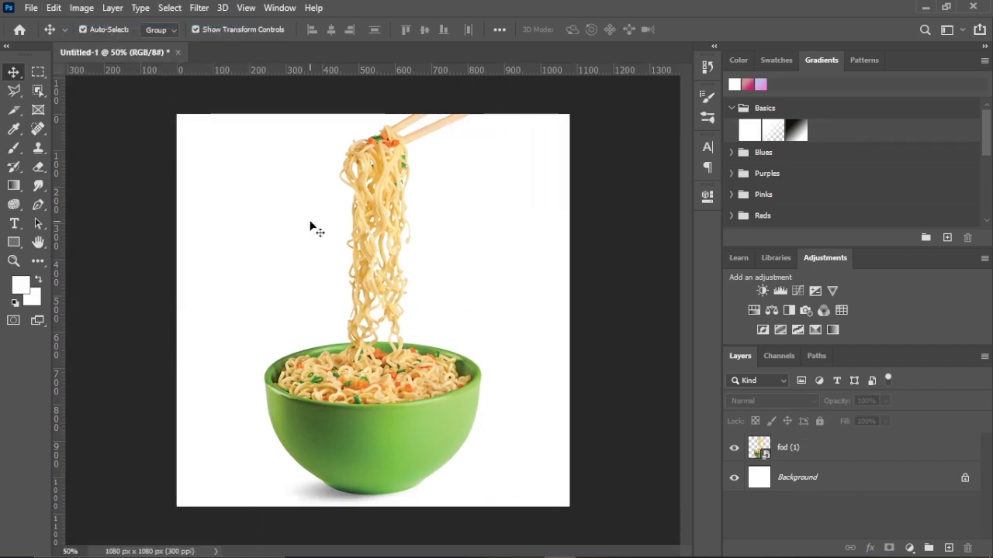
# Shift the noodle bowl slightly past the canvas's right edge and undo the shift
pyautogui.moveTo(377, 246); pyautogui.dragTo(486, 241)
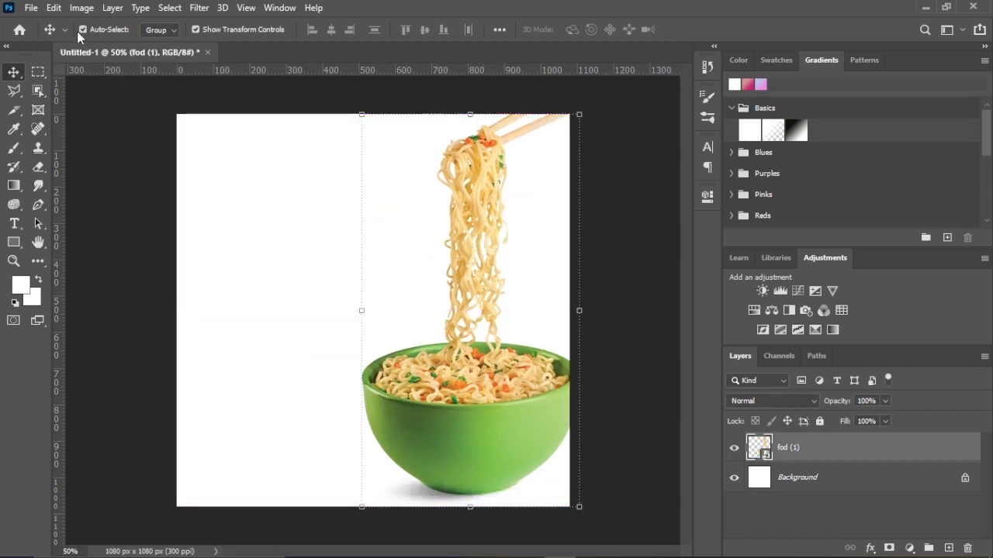
pyautogui.click(54, 8)
pyautogui.click(81, 25)
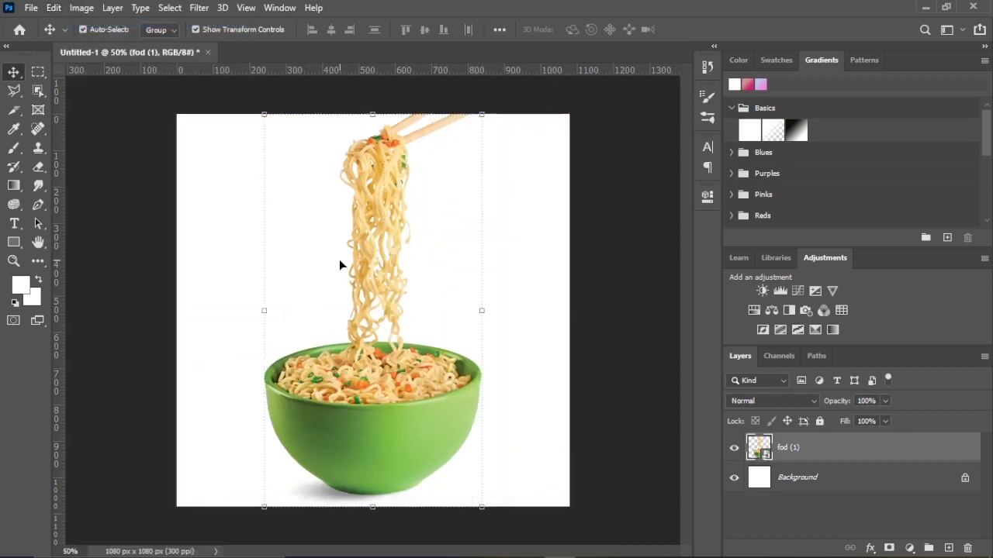
# Redo the undone move of the noodle bowl and reverse it with Toggle Last State
pyautogui.click(53, 9)
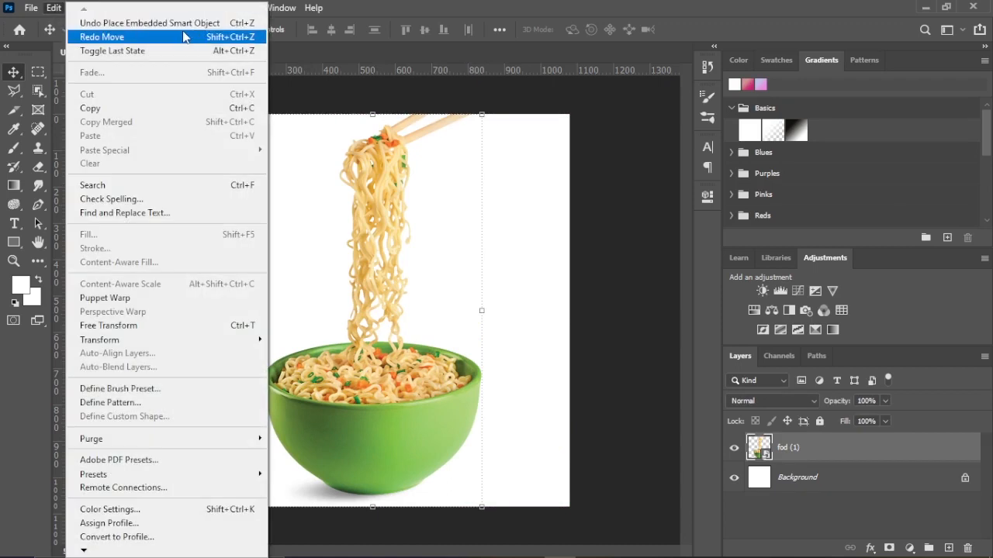
pyautogui.click(241, 39)
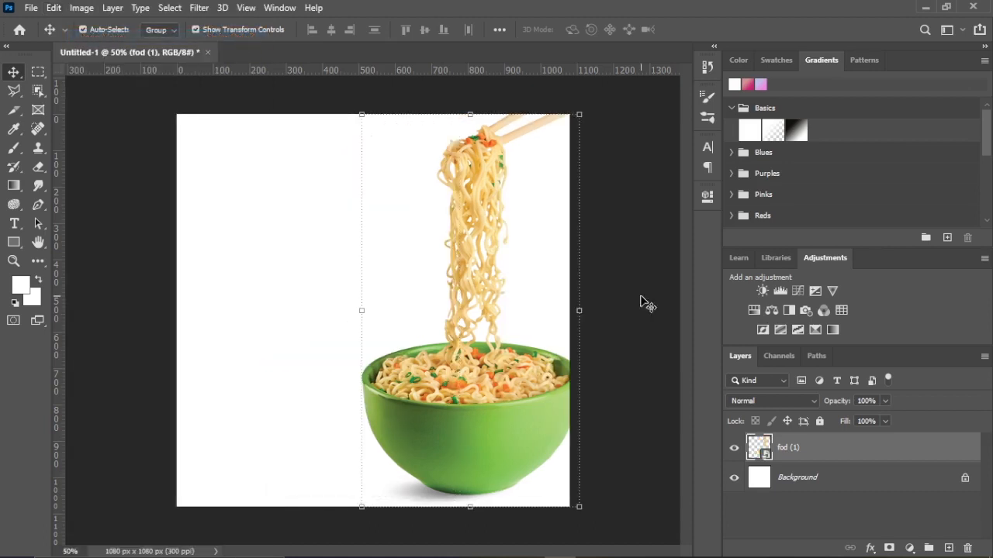
pyautogui.click(54, 9)
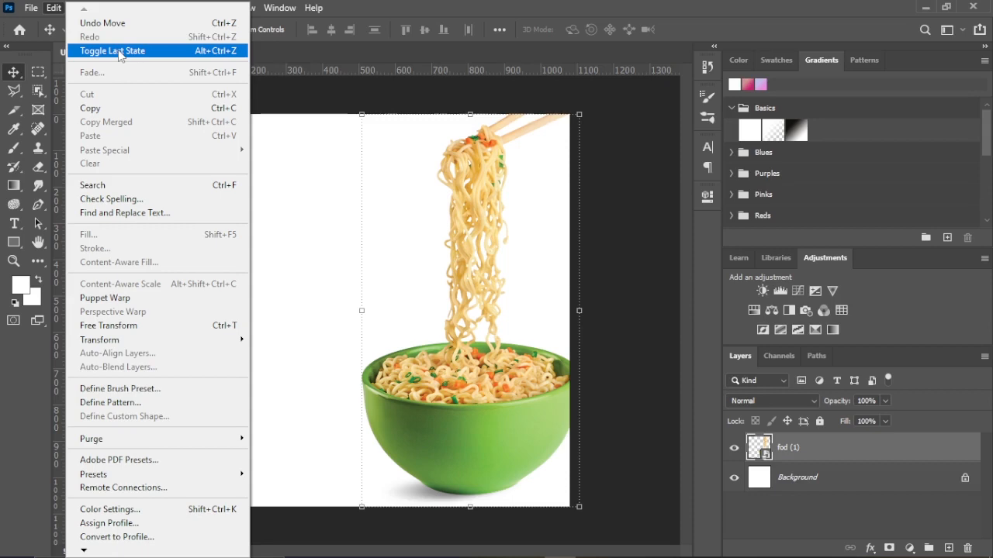
pyautogui.click(118, 51)
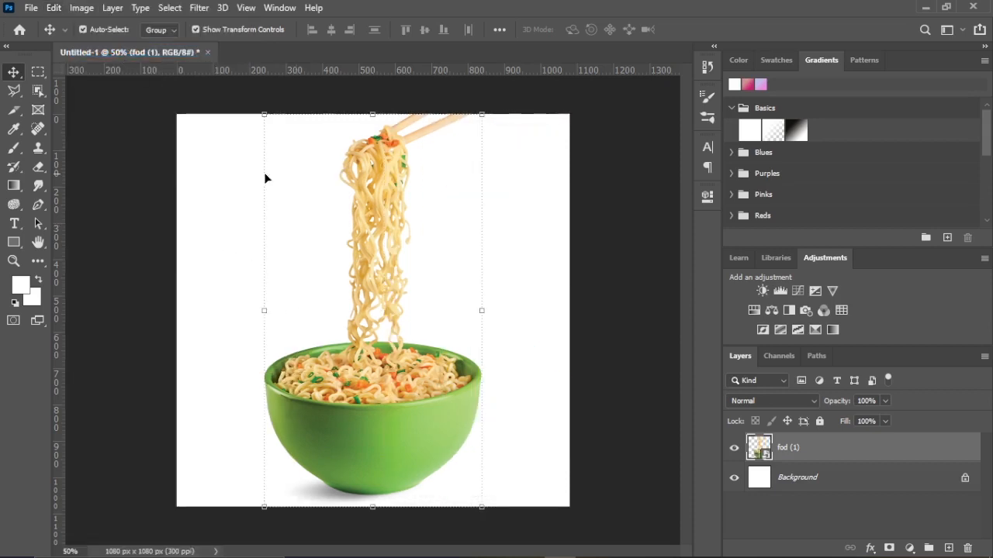
pyautogui.click(53, 7)
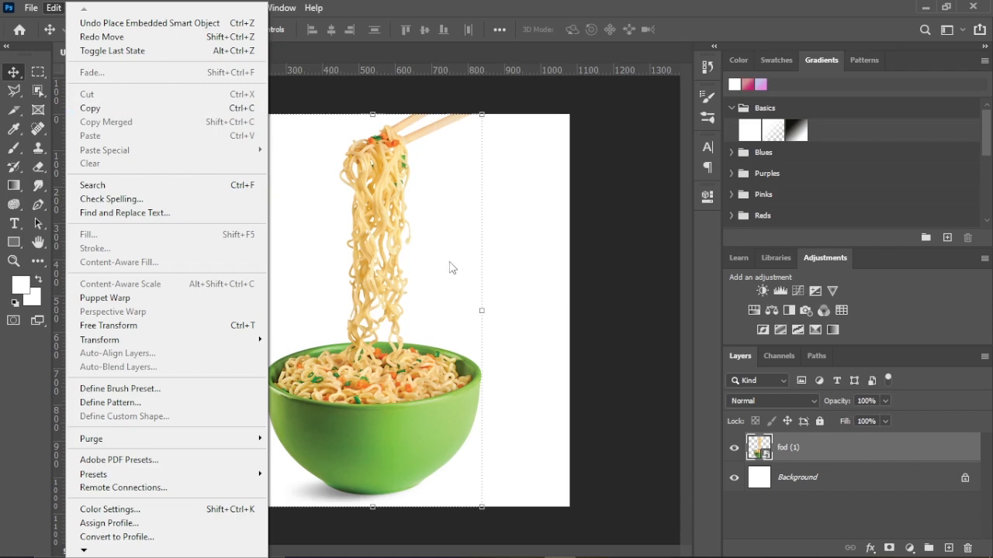
pyautogui.click(200, 200)
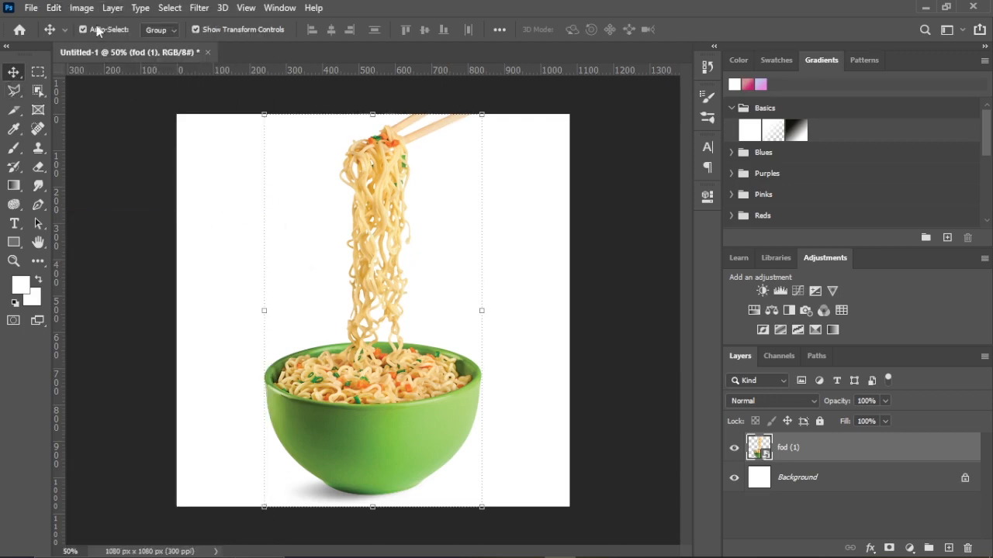
# Scale the noodle bowl layer down proportionally to about 21.42% from its upper-right corner, keeping the lower-left corner fixed
pyautogui.click(54, 8)
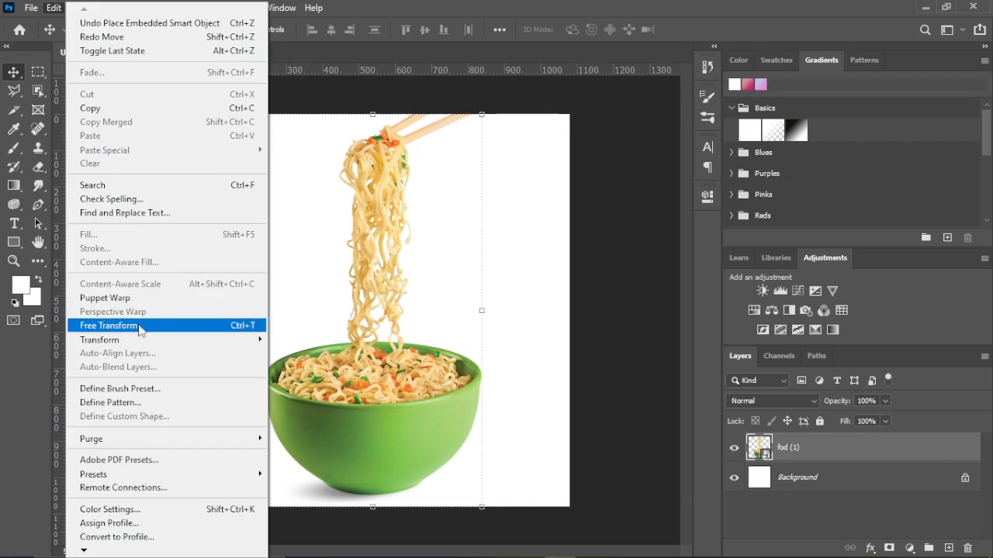
pyautogui.moveTo(139, 340)
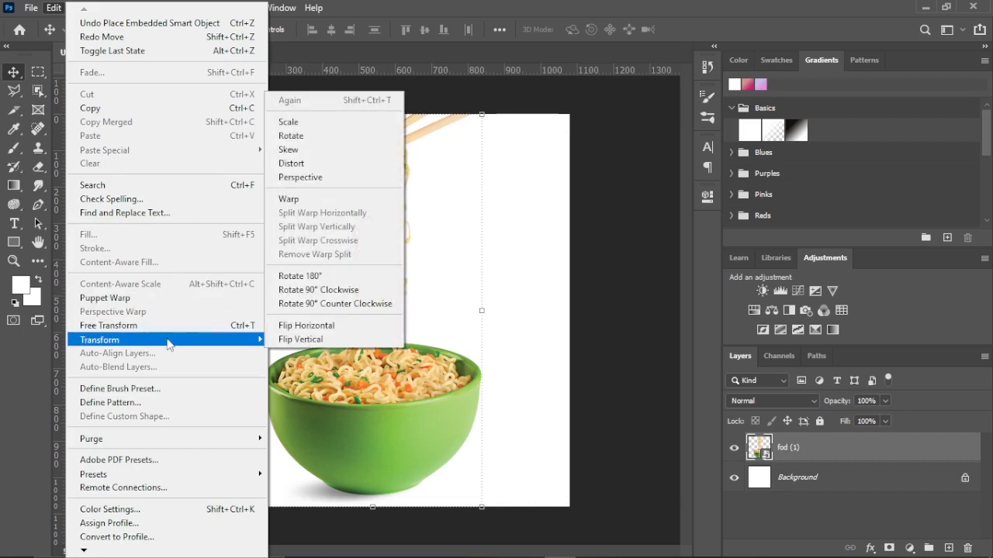
pyautogui.click(307, 122)
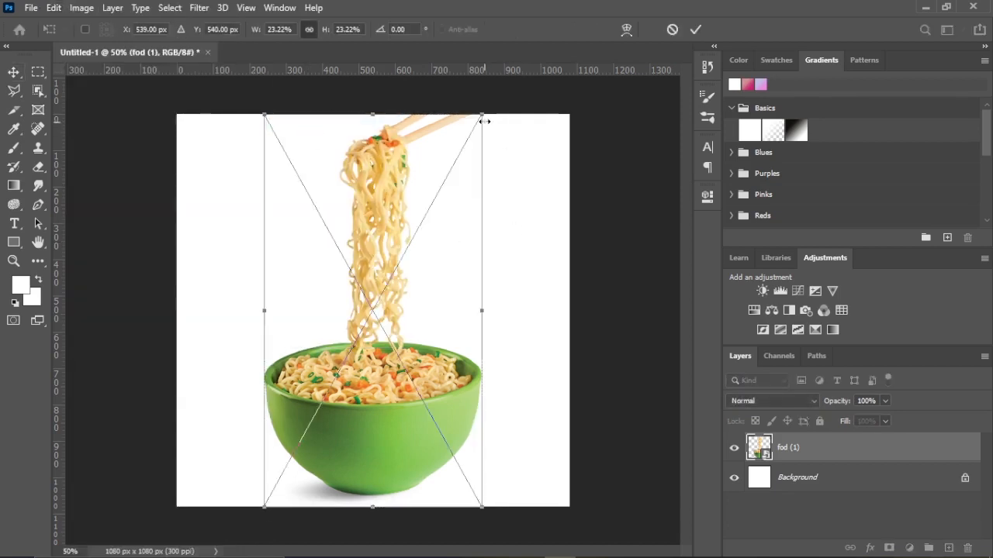
pyautogui.moveTo(484, 121); pyautogui.dragTo(508, 166)
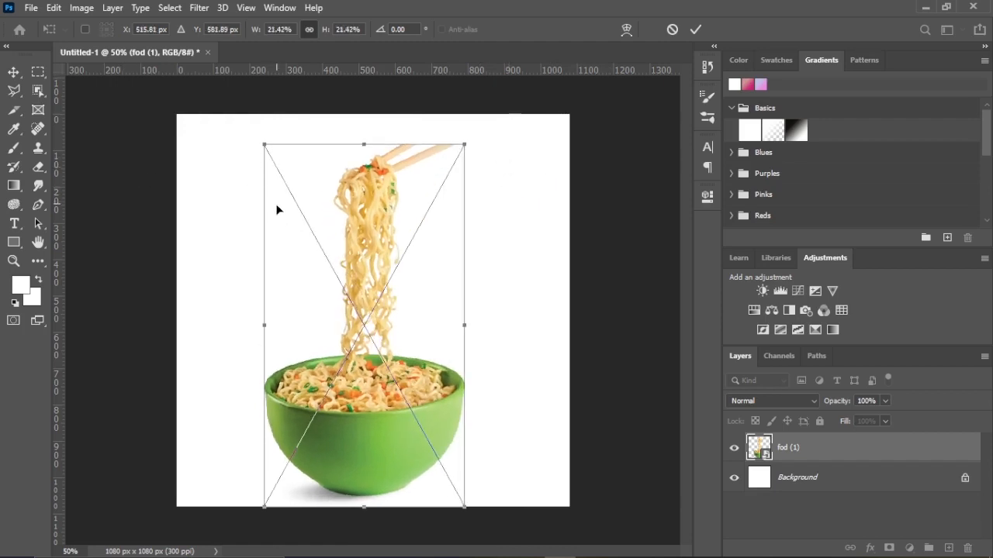
pyautogui.press('Return')
# Rotate the noodle bowl layer slightly clockwise with the Rotate transform
pyautogui.click(53, 8)
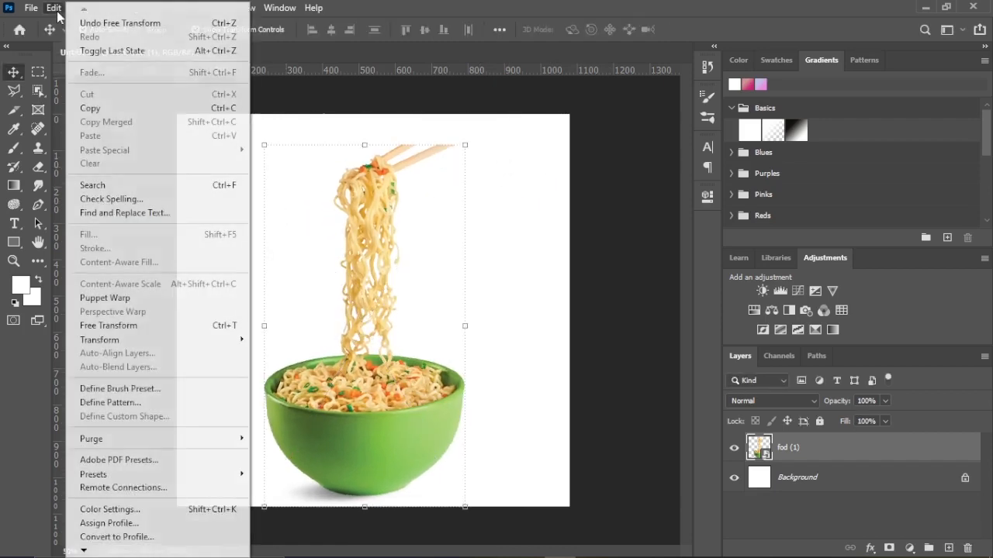
pyautogui.moveTo(147, 339)
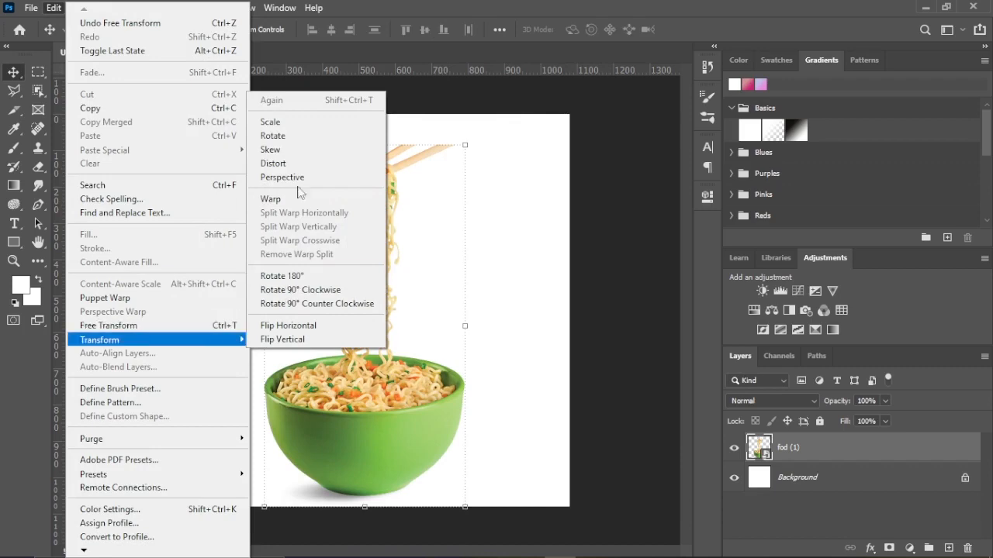
pyautogui.click(293, 144)
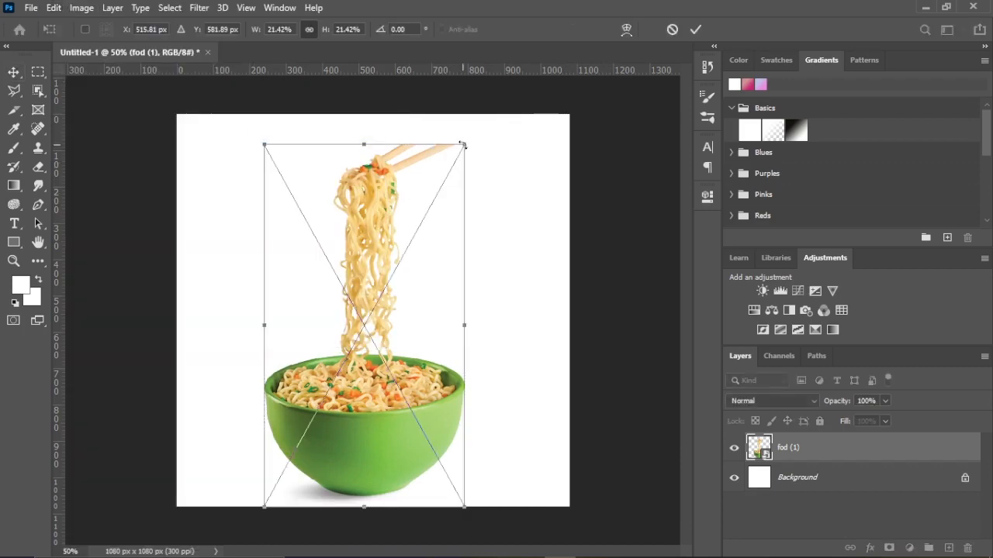
pyautogui.moveTo(459, 144); pyautogui.dragTo(420, 228)
pyautogui.press('Return')
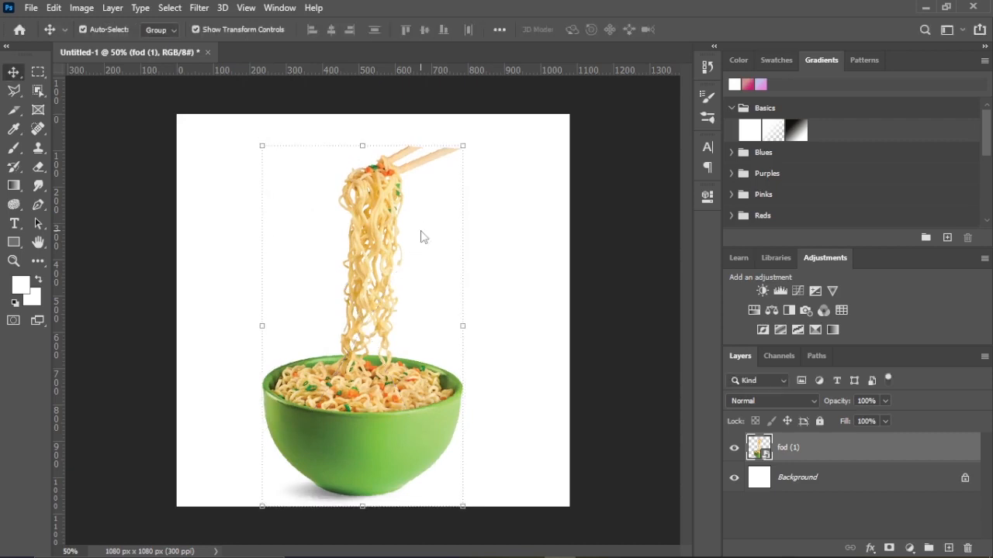
# Distort the noodle bowl by pulling its upper-right corner beyond the canvas and its lower-right corner slightly outward, and deselect the layer
pyautogui.click(54, 9)
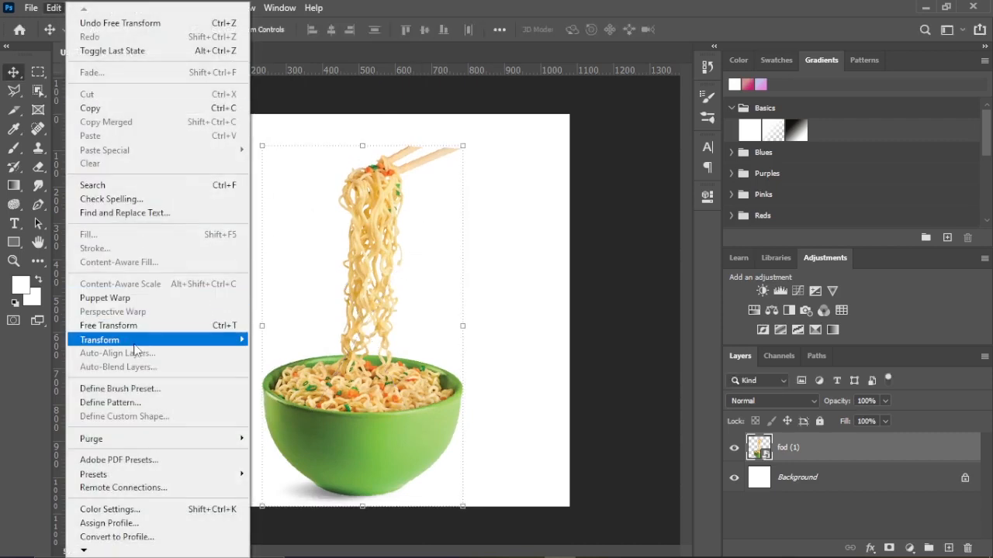
pyautogui.moveTo(138, 341)
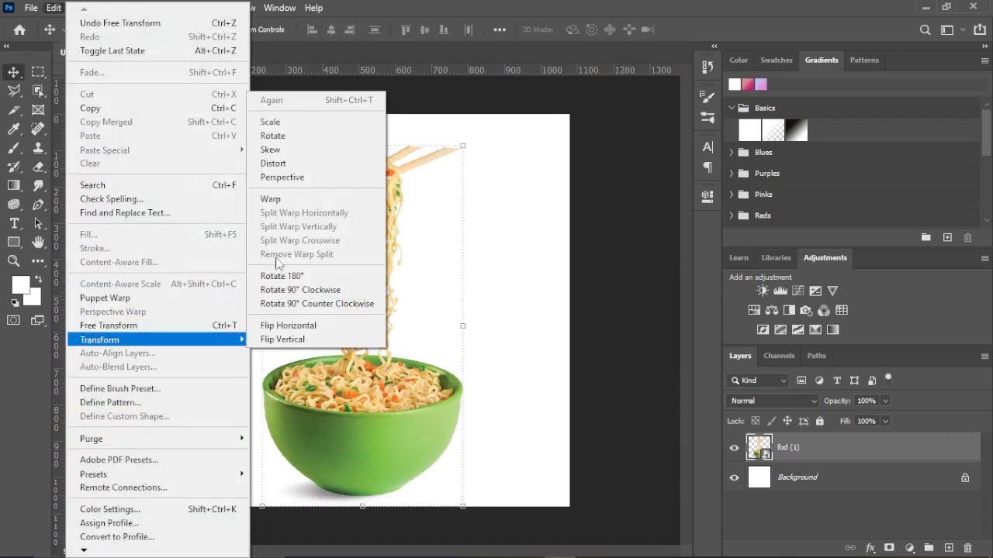
pyautogui.click(295, 163)
pyautogui.moveTo(473, 149); pyautogui.dragTo(606, 83)
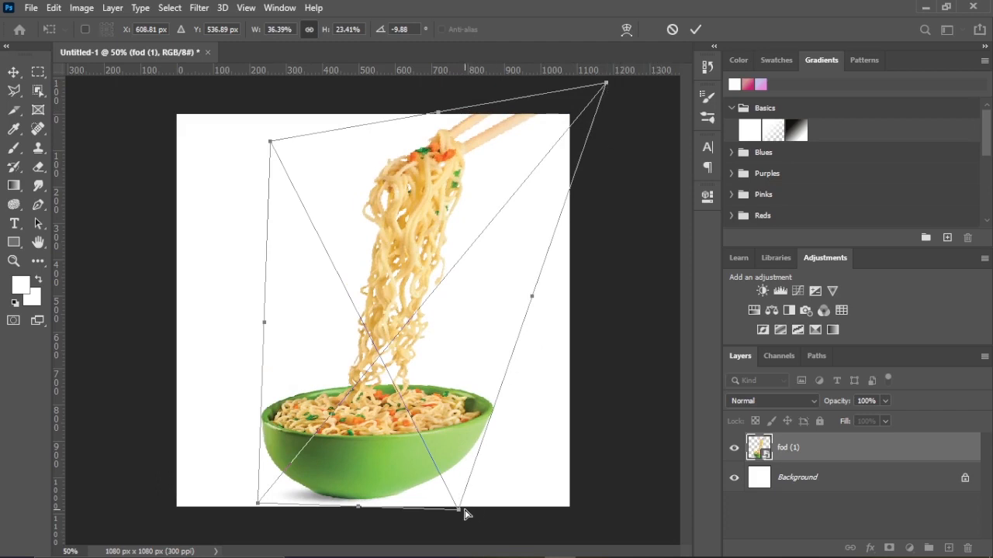
pyautogui.moveTo(465, 514); pyautogui.dragTo(492, 506)
pyautogui.press('Return')
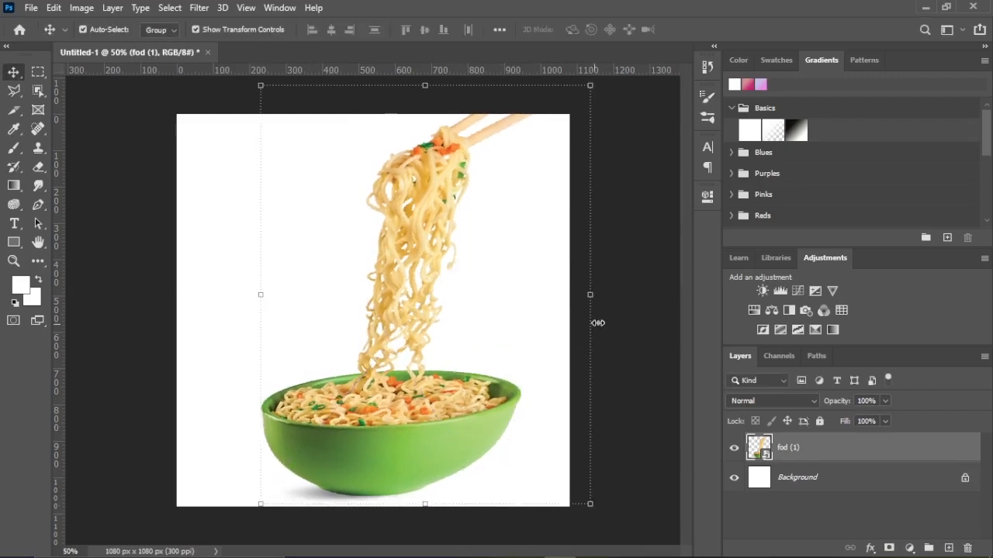
pyautogui.click(190, 325)
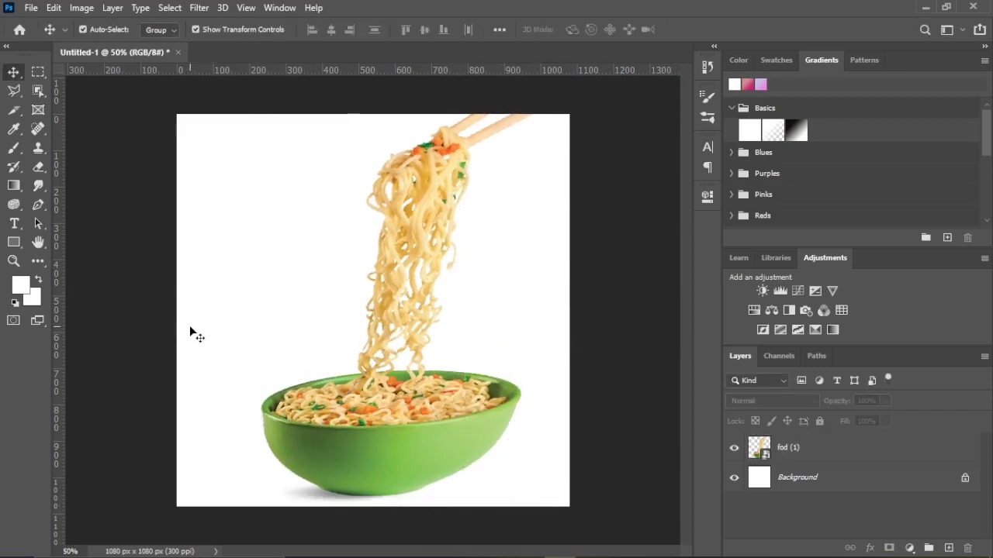
# Narrow the top of the noodle bowl layer with the Perspective transform by pulling its upper-right corner inward, apply it and deselect the layer
pyautogui.click(354, 425)
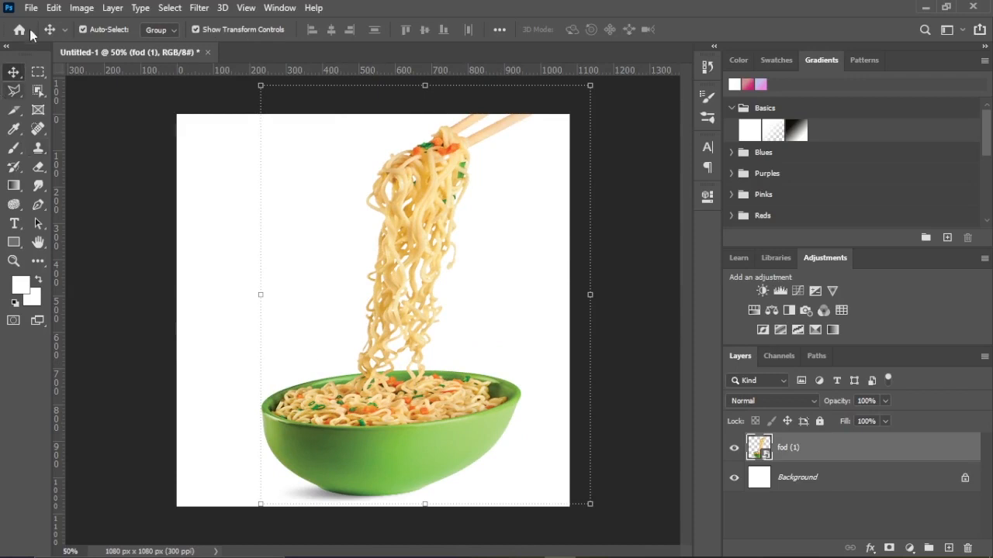
pyautogui.click(53, 8)
pyautogui.moveTo(125, 340)
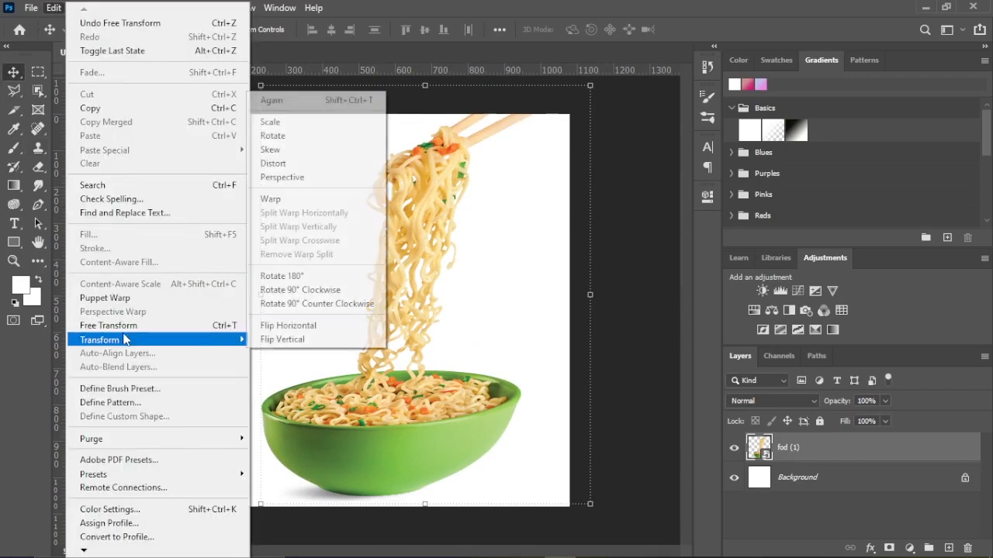
pyautogui.click(285, 178)
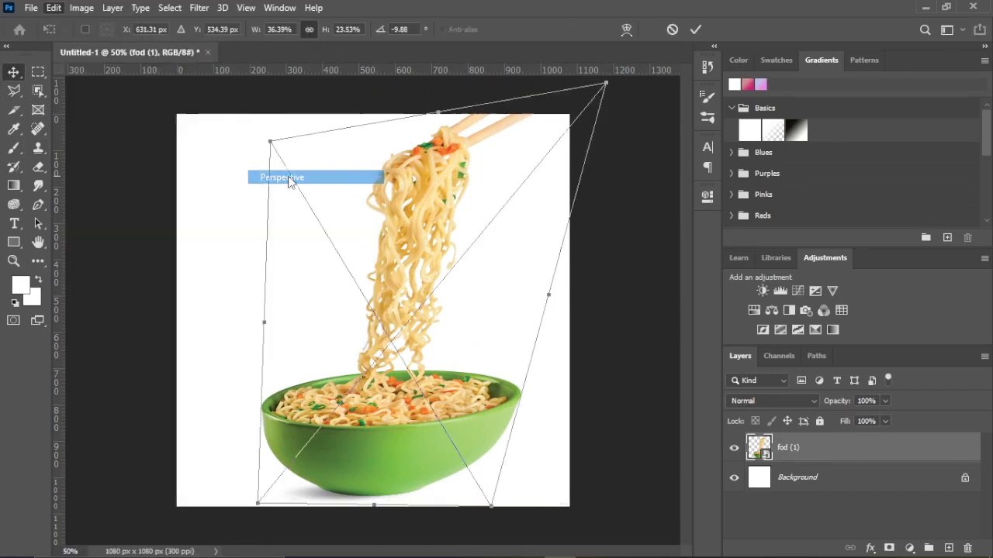
pyautogui.moveTo(603, 83); pyautogui.dragTo(520, 151)
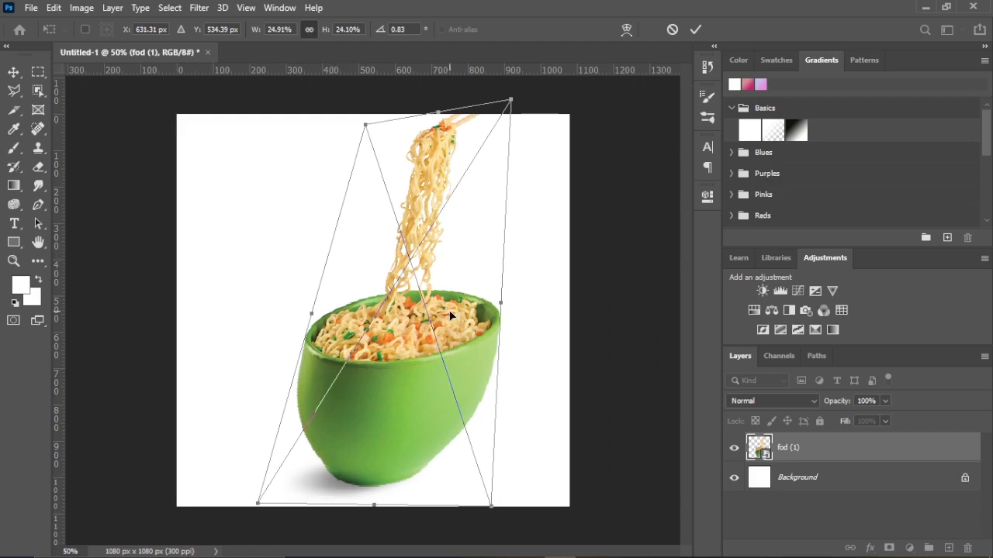
pyautogui.press('Return')
pyautogui.click(569, 212)
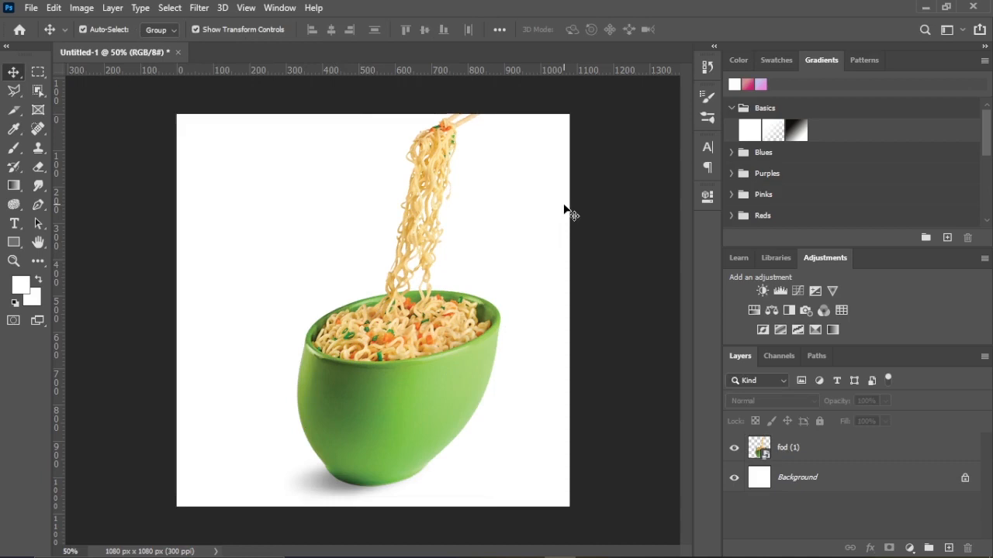
# Warp the noodle bowl layer so that its left and right edges bulge outward
pyautogui.click(456, 315)
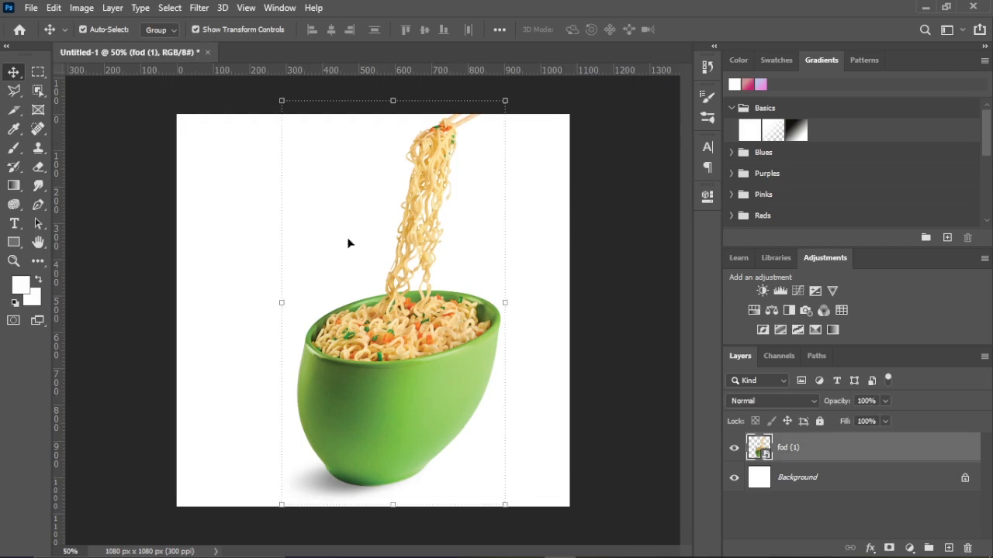
pyautogui.click(53, 8)
pyautogui.moveTo(132, 341)
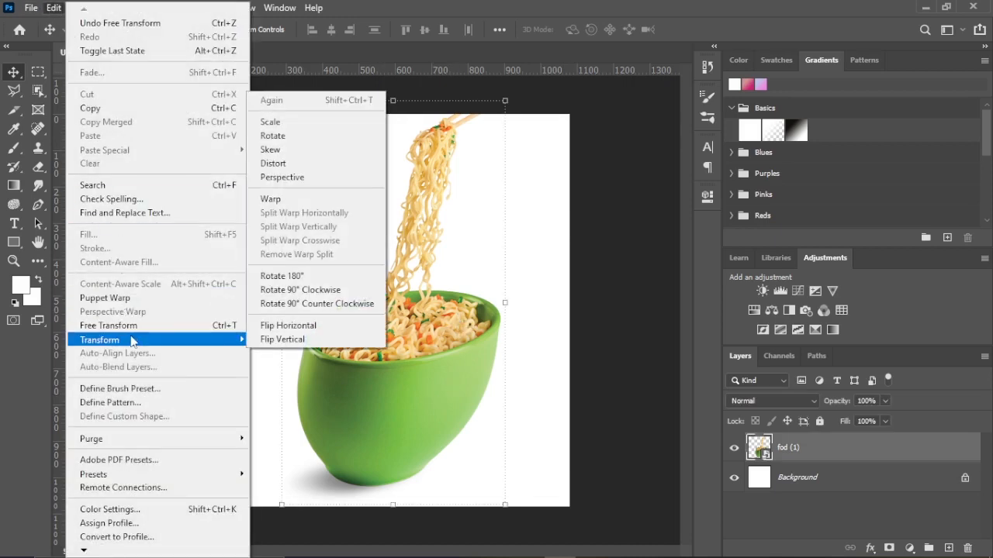
pyautogui.click(297, 198)
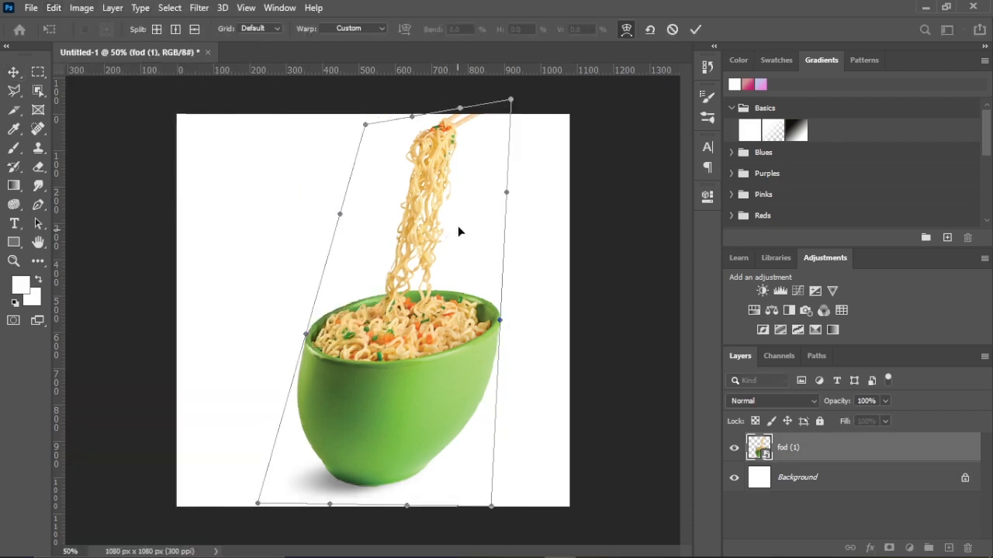
pyautogui.moveTo(505, 192); pyautogui.dragTo(537, 192)
pyautogui.moveTo(506, 326); pyautogui.dragTo(525, 371)
pyautogui.moveTo(304, 336); pyautogui.dragTo(280, 300)
pyautogui.moveTo(336, 214); pyautogui.dragTo(331, 190)
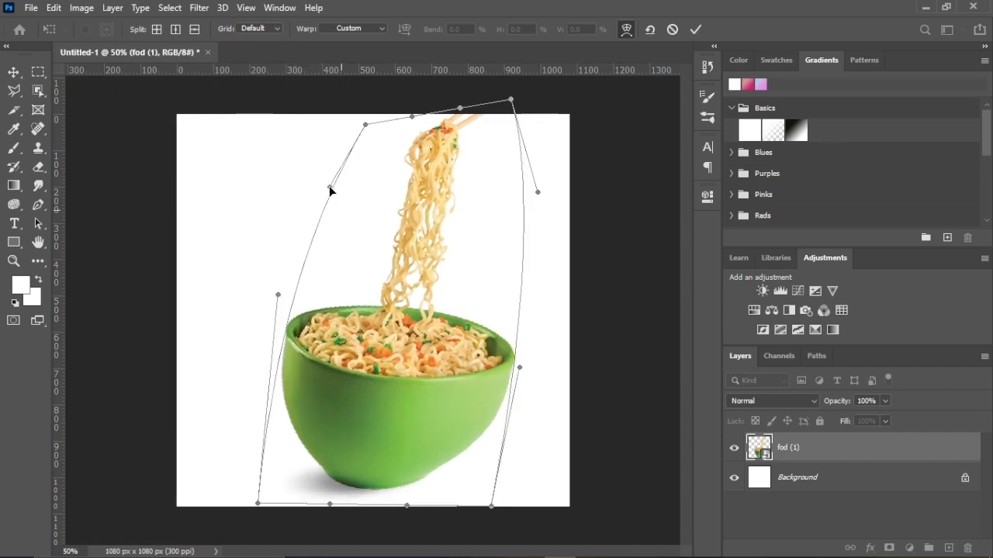
# Curve the warp's top edge upward and its bottom edge slightly downward, apply the warp and deselect the layer
pyautogui.moveTo(412, 118); pyautogui.dragTo(465, 100)
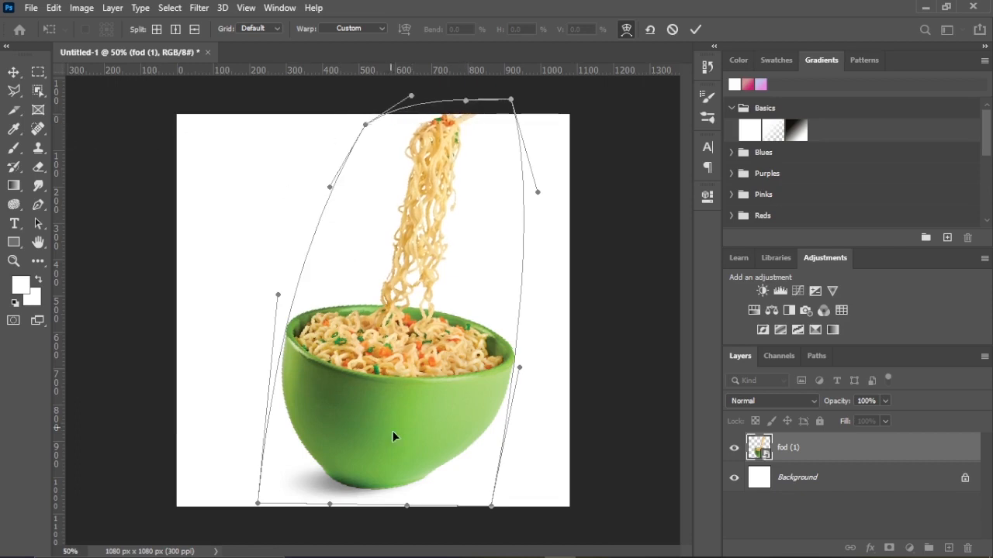
pyautogui.moveTo(406, 506); pyautogui.dragTo(403, 514)
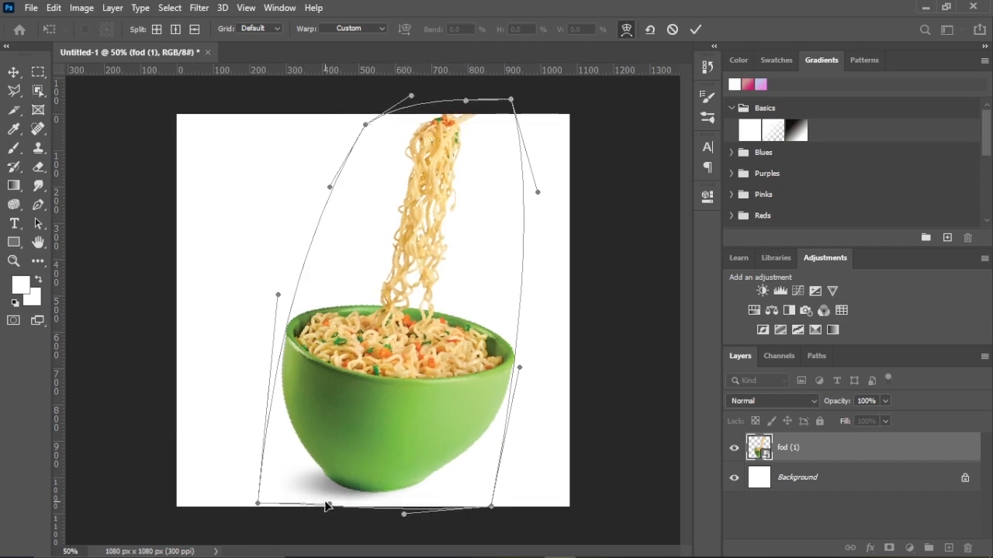
pyautogui.moveTo(328, 504)
pyautogui.mouseDown()
pyautogui.moveTo(301, 510)
pyautogui.moveTo(317, 509)
pyautogui.mouseUp()
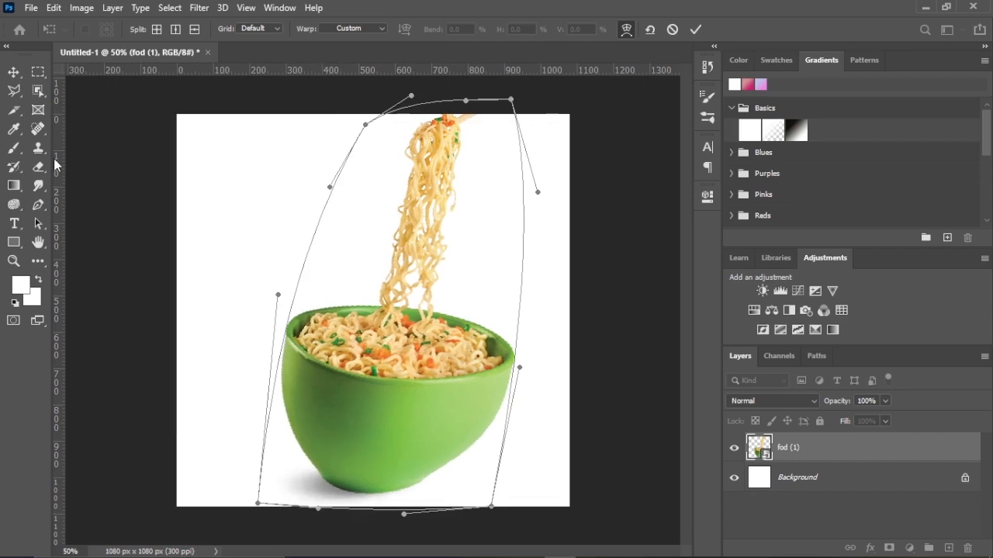
pyautogui.click(21, 76)
pyautogui.click(381, 290)
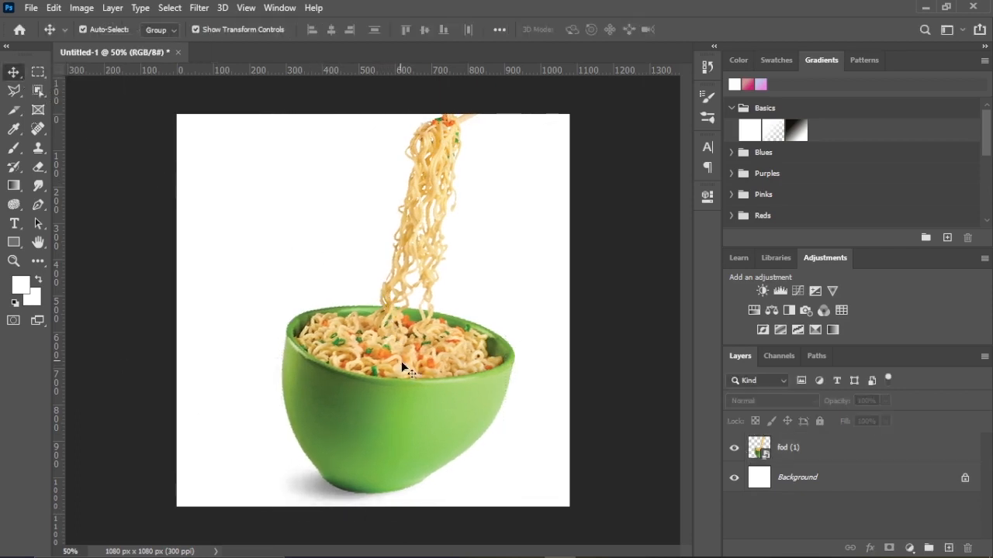
# Move the noodle bowl slightly right and down on the canvas and flip it horizontally
pyautogui.moveTo(404, 370); pyautogui.dragTo(395, 402)
pyautogui.moveTo(433, 388); pyautogui.dragTo(423, 368)
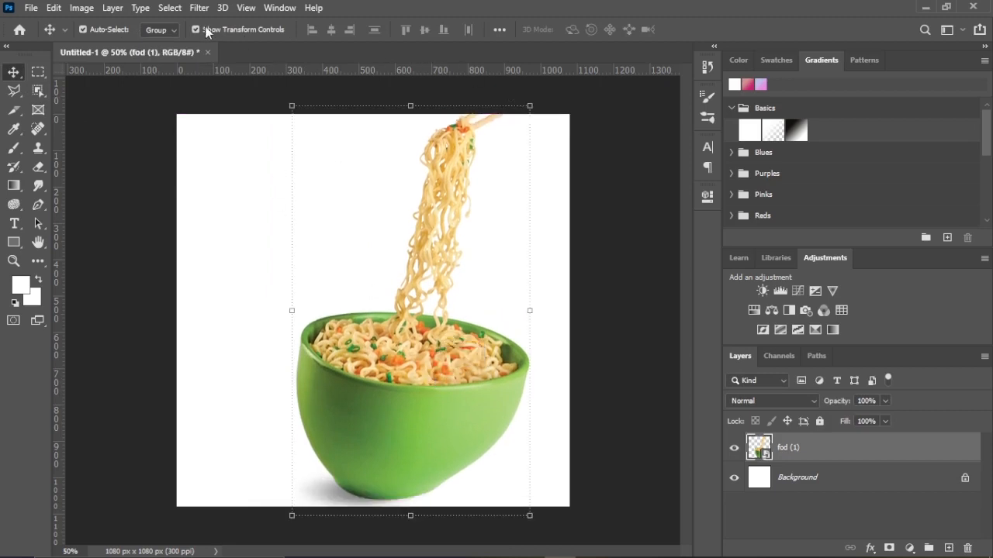
pyautogui.click(56, 8)
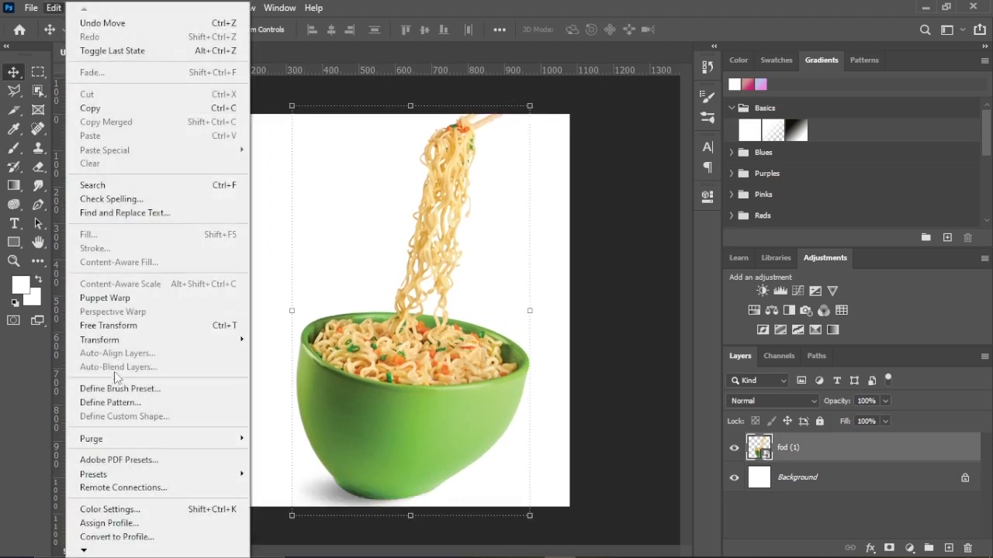
pyautogui.moveTo(135, 344)
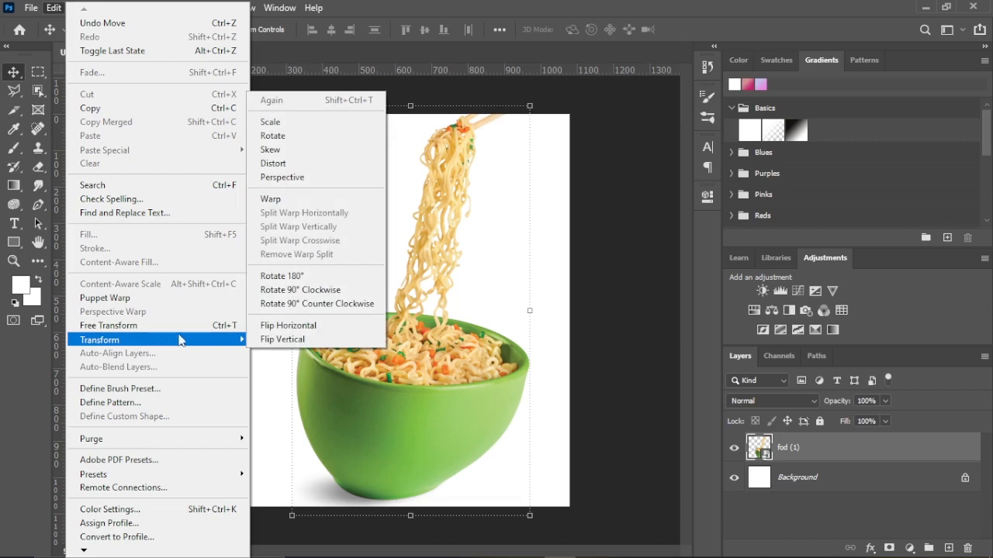
pyautogui.click(277, 325)
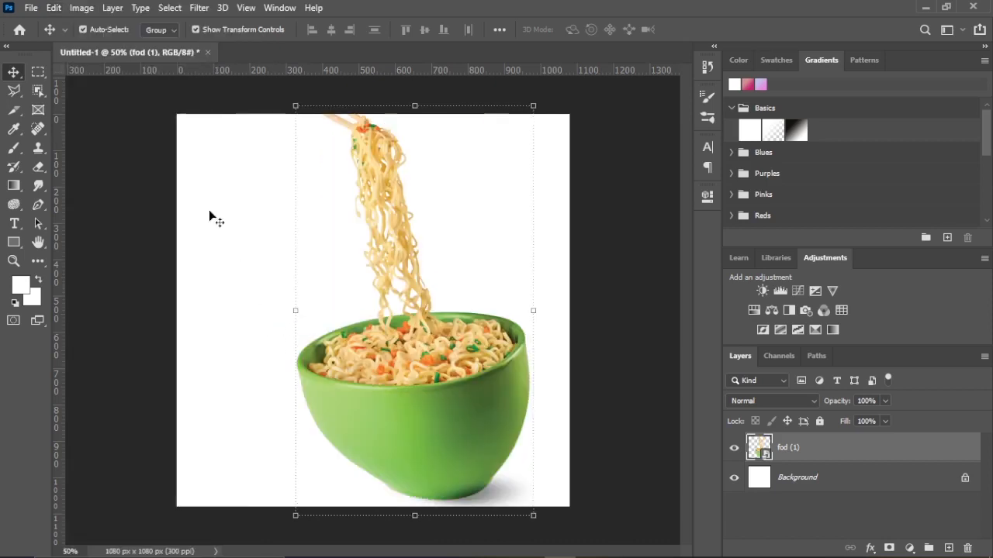
# Flip the noodle bowl layer vertically and undo that flip
pyautogui.click(53, 9)
pyautogui.moveTo(163, 340)
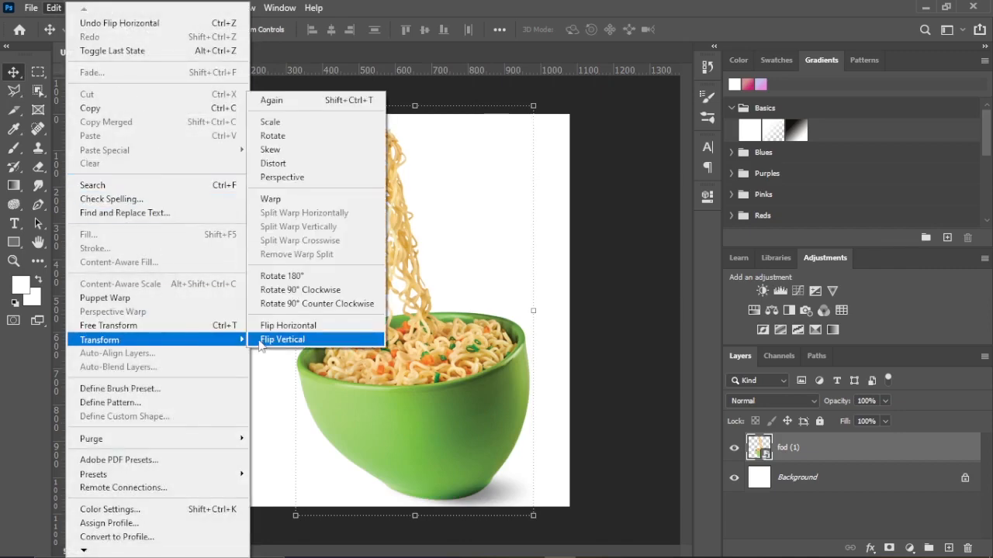
pyautogui.click(261, 337)
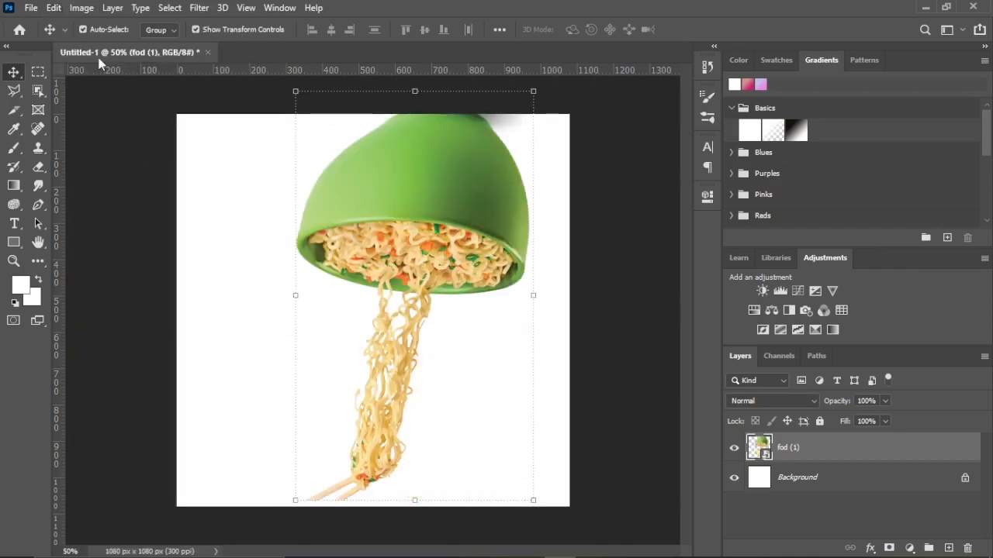
pyautogui.click(55, 9)
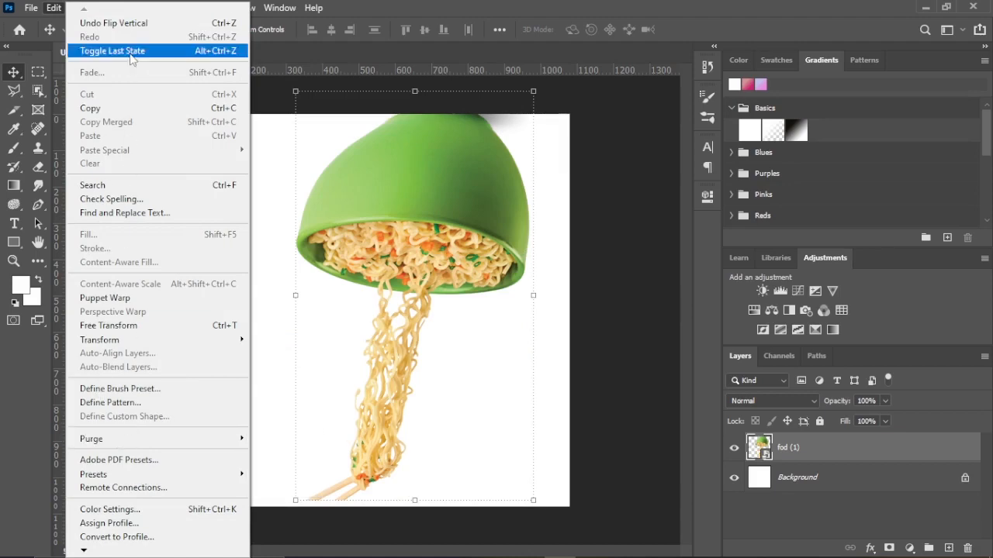
pyautogui.click(124, 23)
pyautogui.click(56, 9)
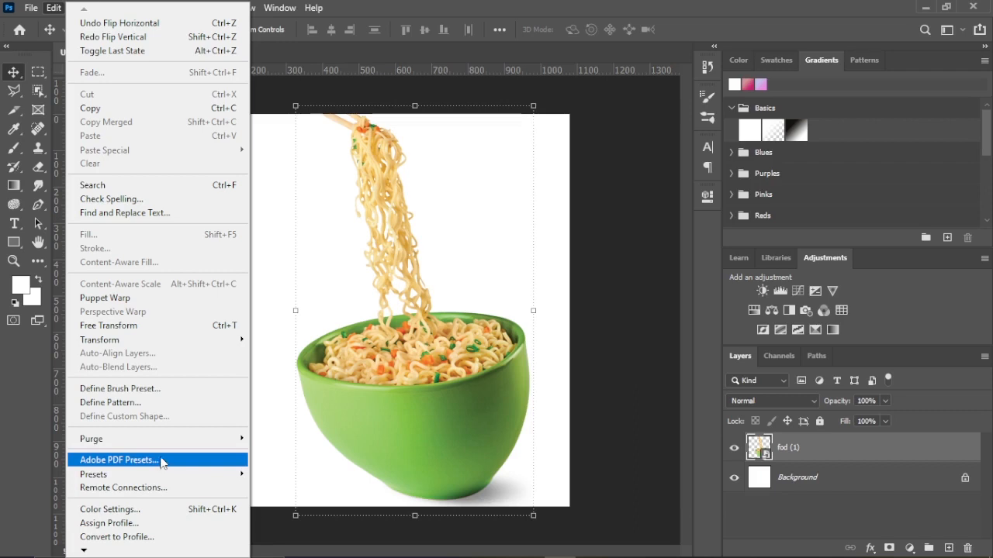
pyautogui.moveTo(158, 449)
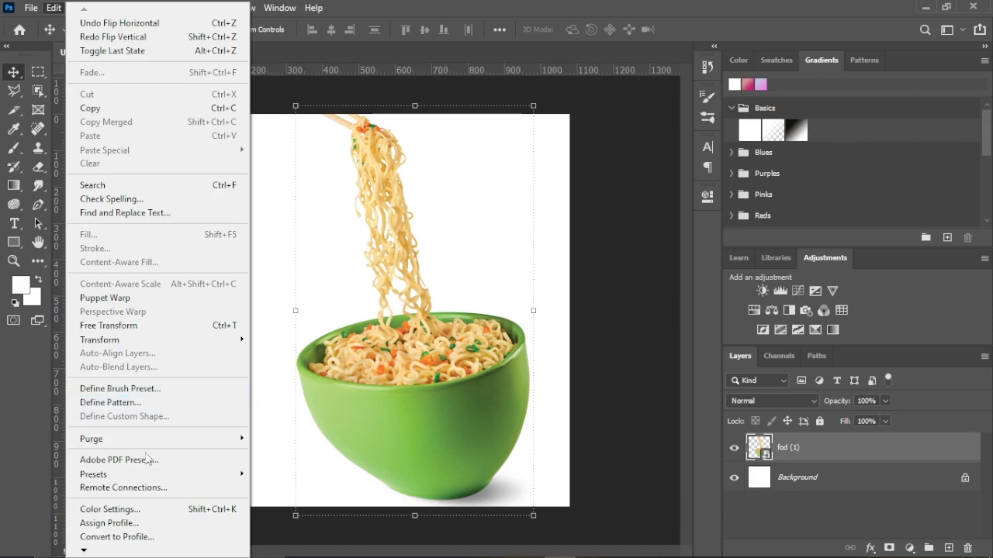
pyautogui.moveTo(86, 552)
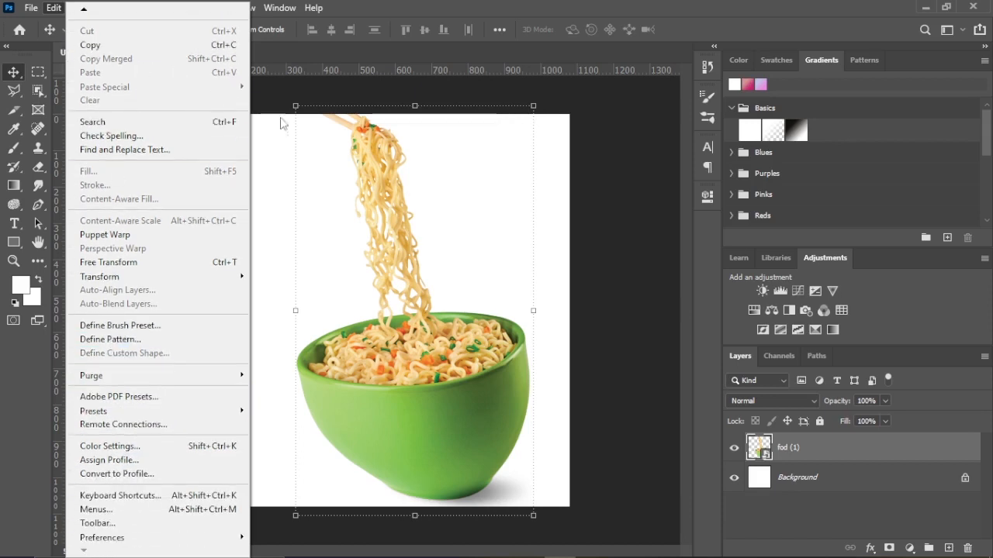
pyautogui.click(273, 188)
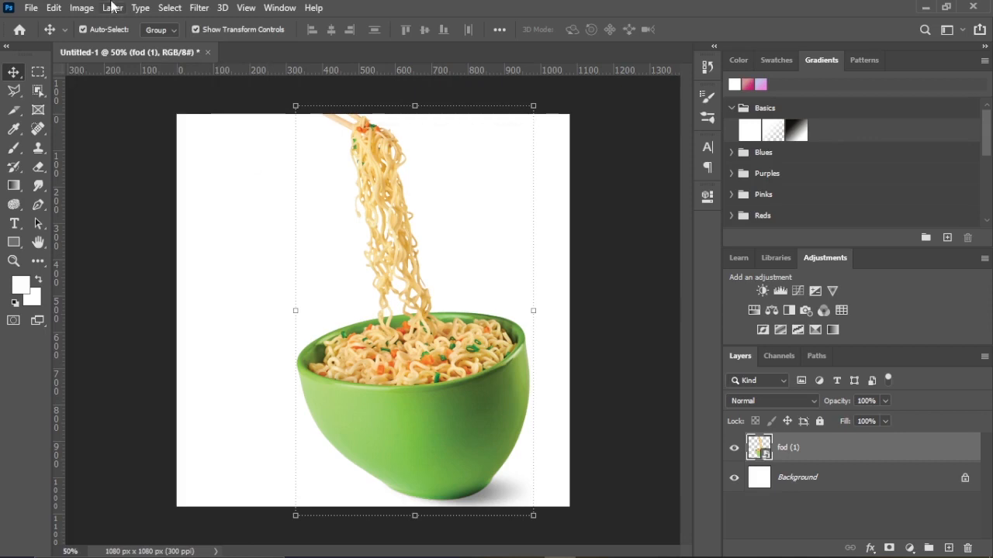
pyautogui.click(81, 8)
pyautogui.moveTo(151, 28)
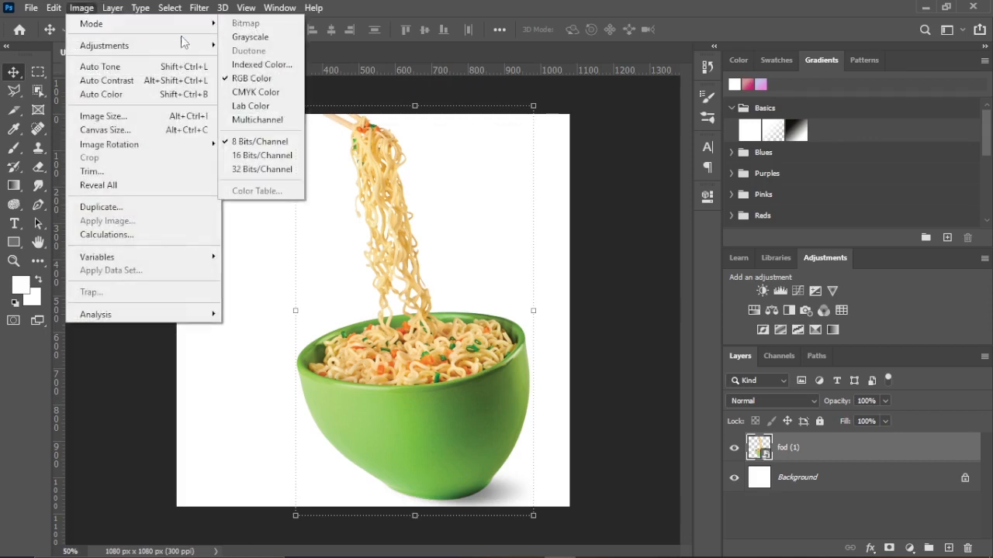
pyautogui.moveTo(177, 50)
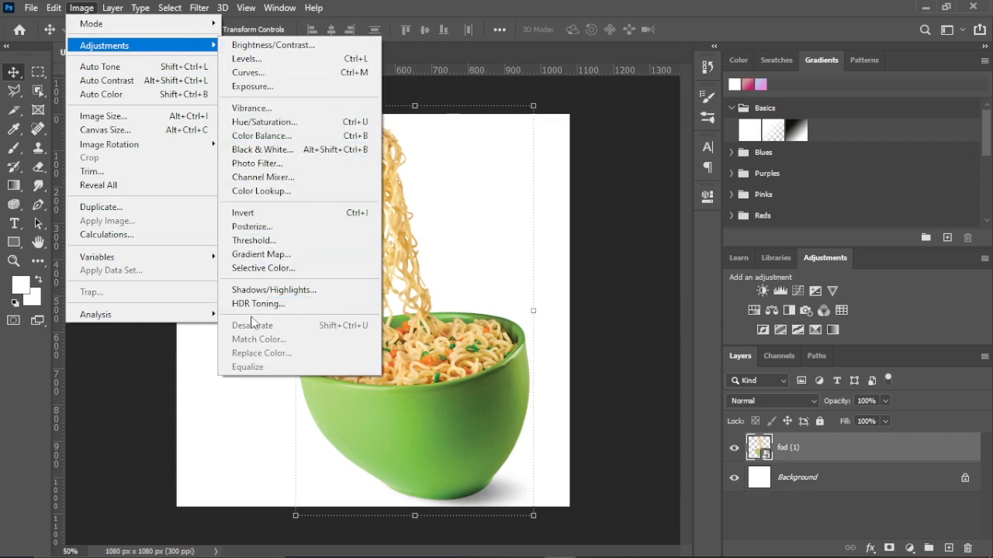
# Review the document's Image Size settings, pan the preview down to the bowl and accept the settings
pyautogui.moveTo(141, 9)
pyautogui.moveTo(82, 14)
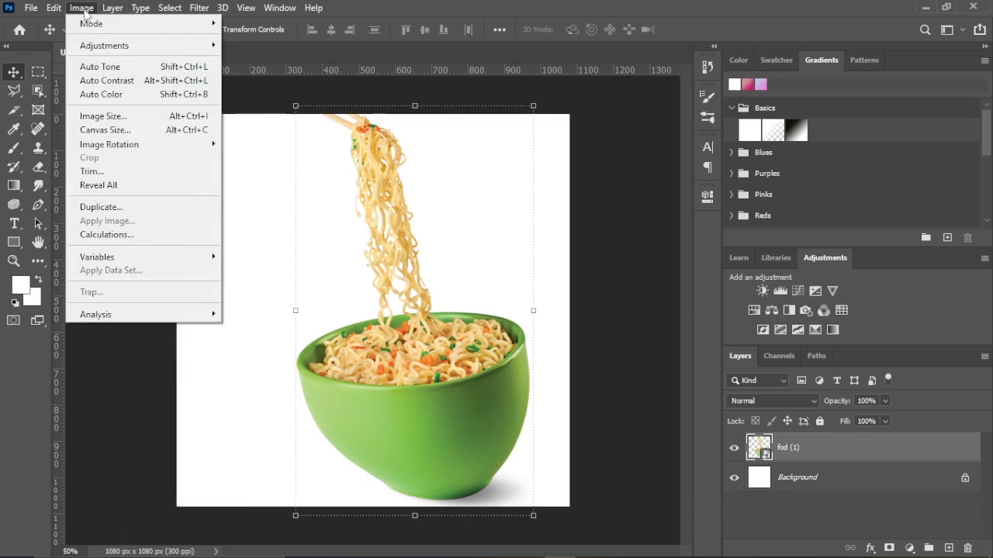
pyautogui.click(102, 117)
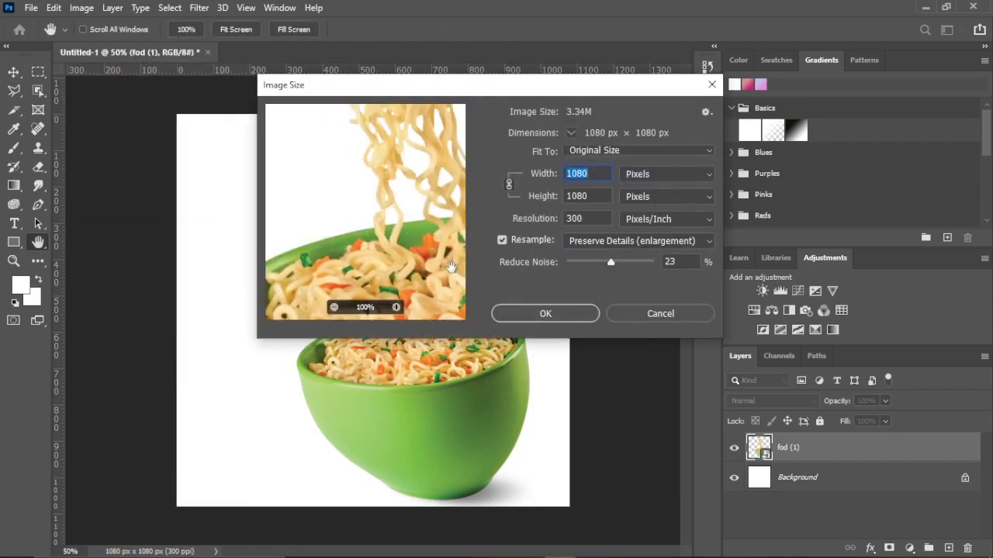
pyautogui.moveTo(411, 219); pyautogui.dragTo(408, 192)
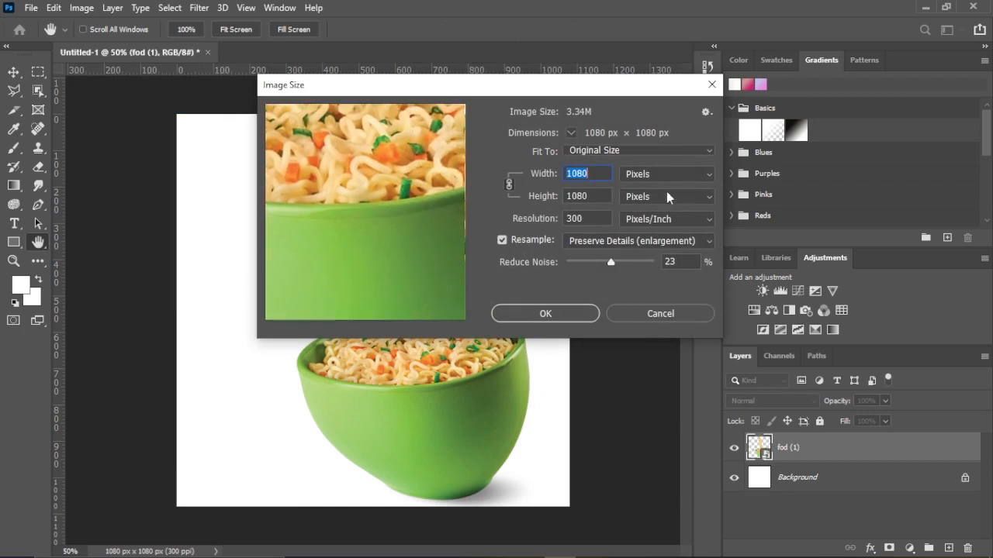
pyautogui.click(547, 313)
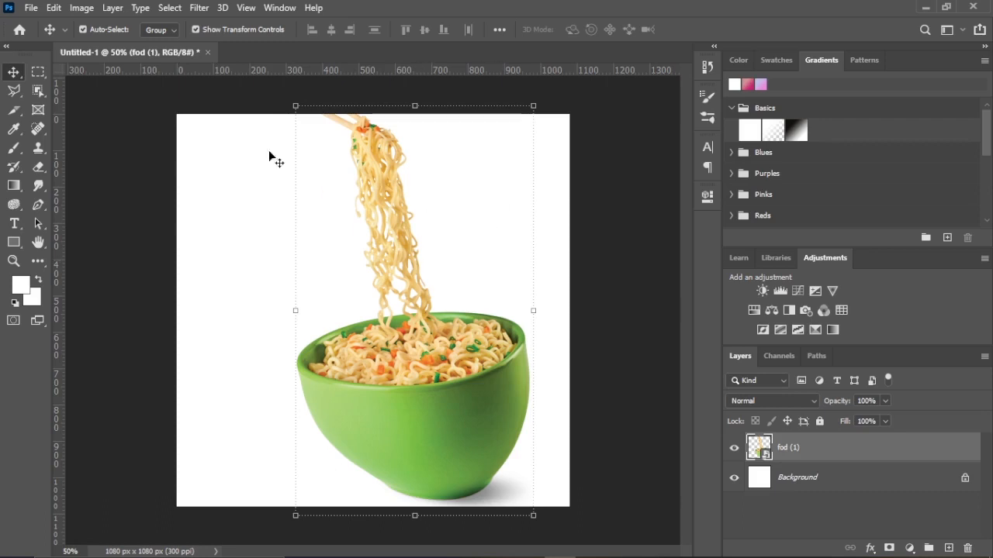
pyautogui.click(95, 11)
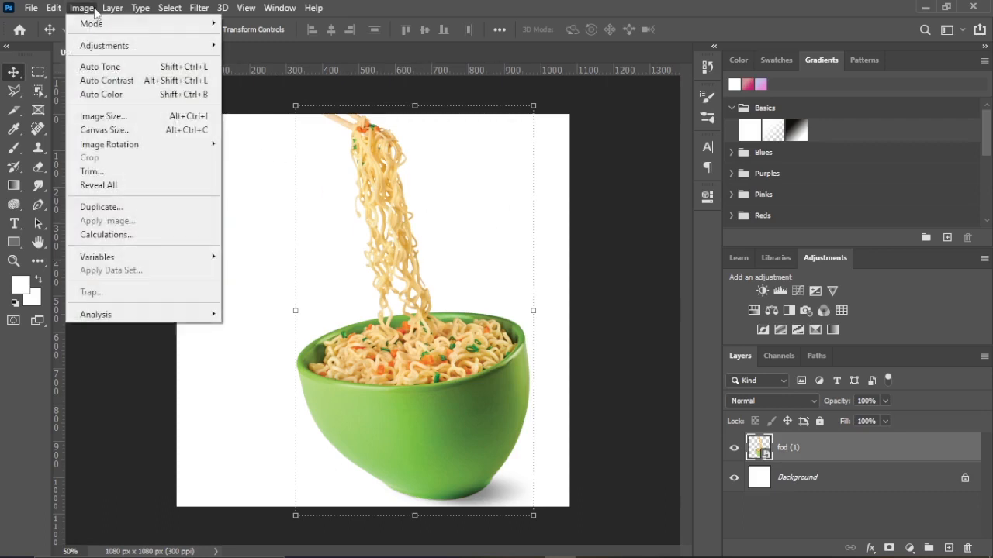
pyautogui.moveTo(106, 16)
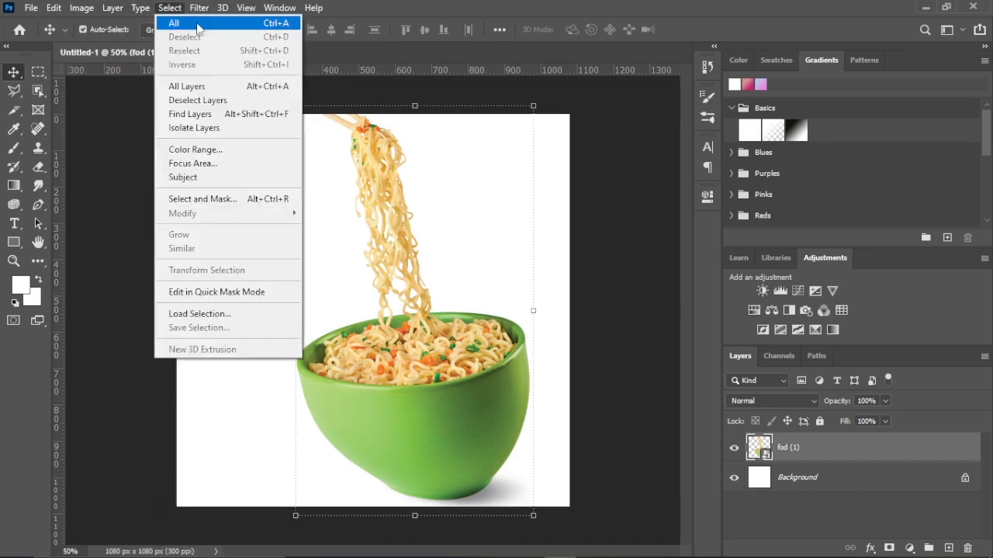
pyautogui.moveTo(221, 28)
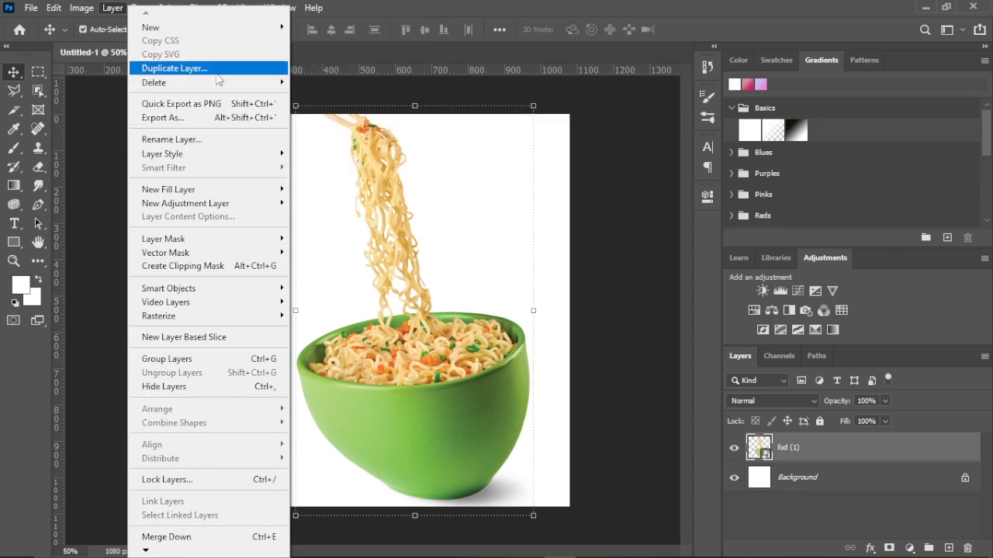
pyautogui.moveTo(218, 82)
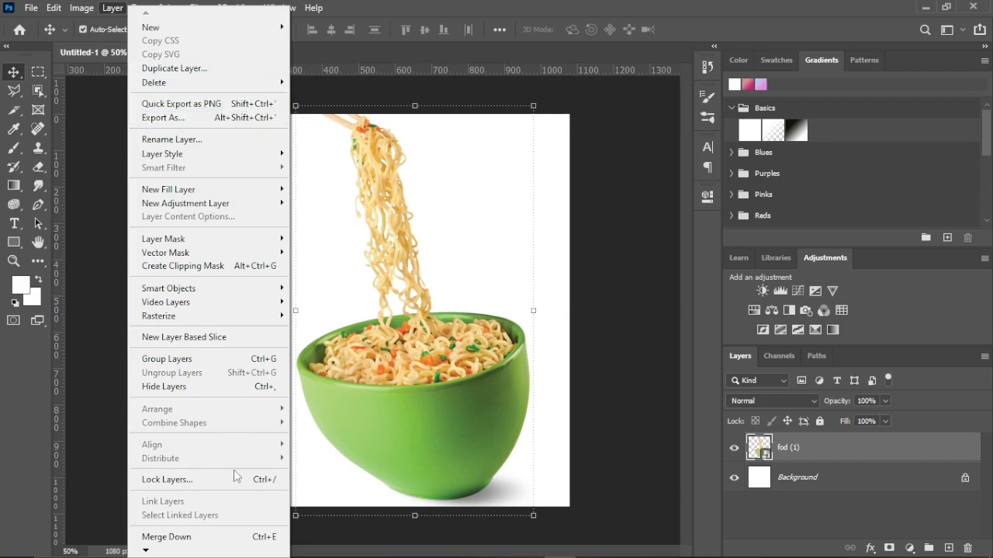
pyautogui.moveTo(145, 552)
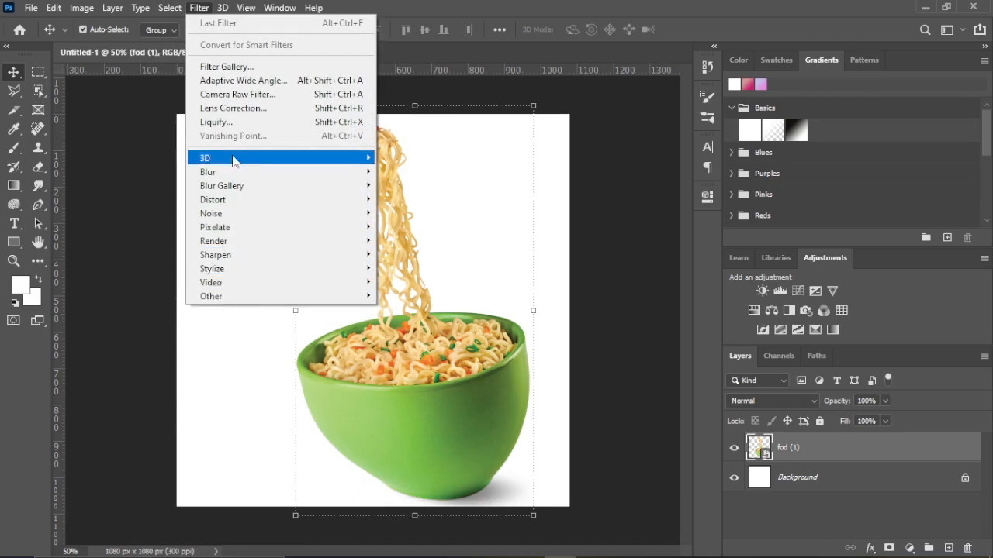
pyautogui.moveTo(234, 160)
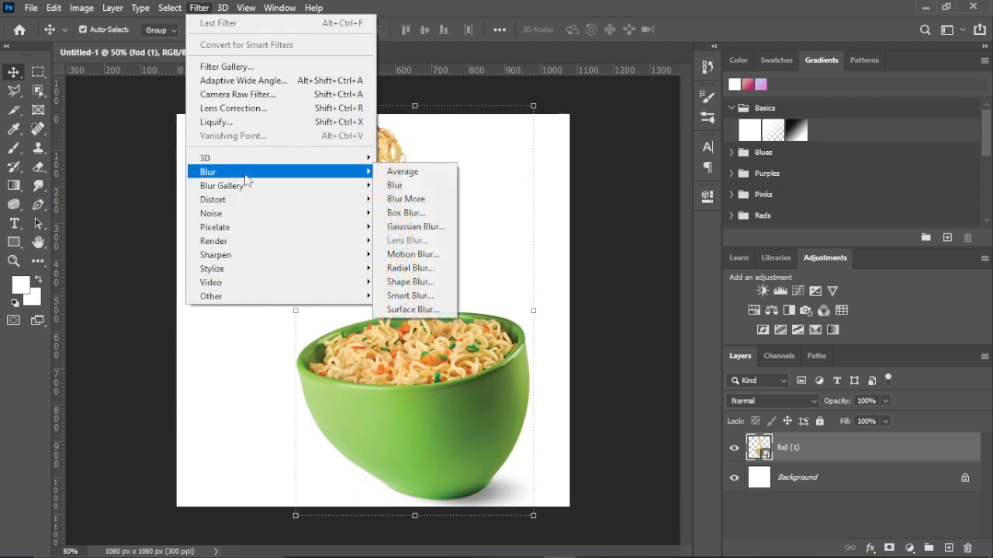
pyautogui.moveTo(360, 210)
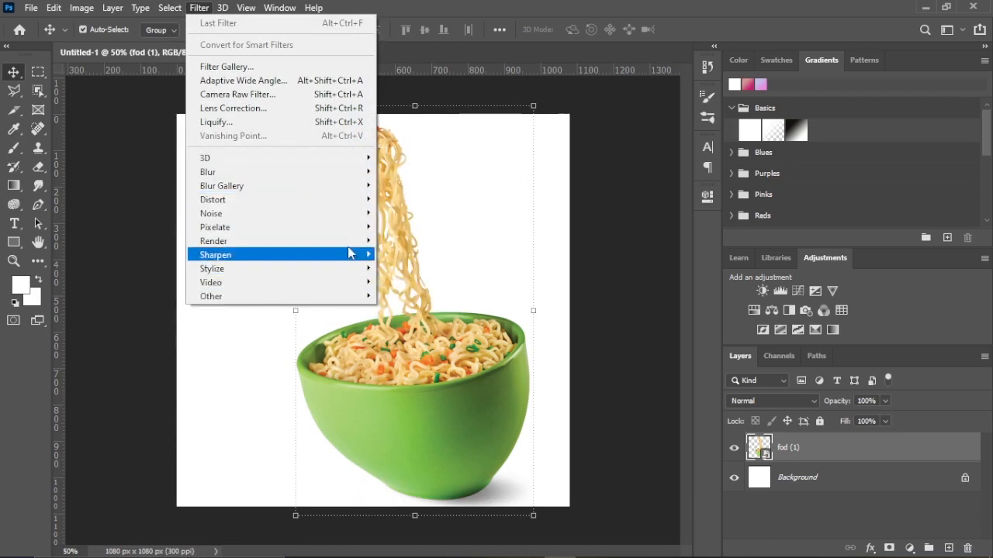
pyautogui.moveTo(242, 12)
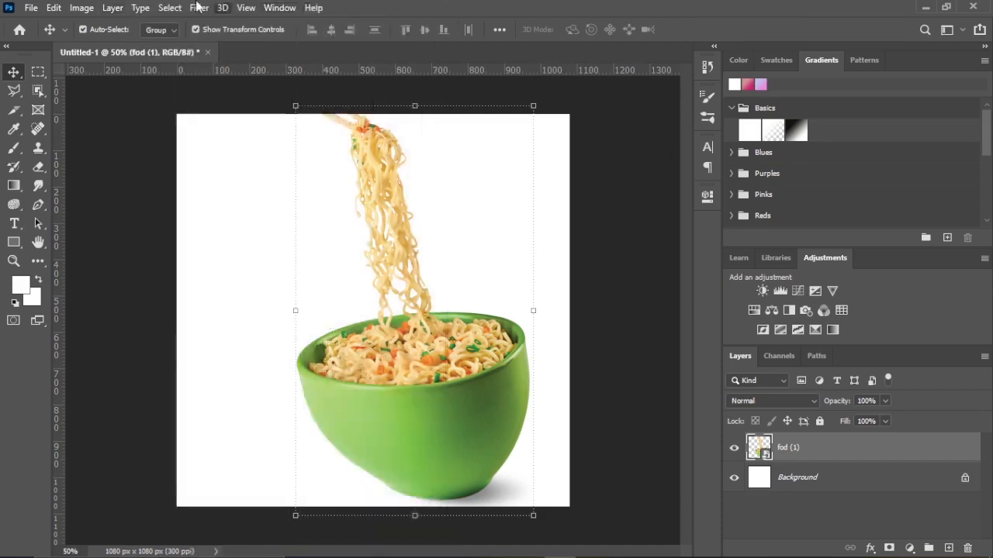
pyautogui.click(568, 231)
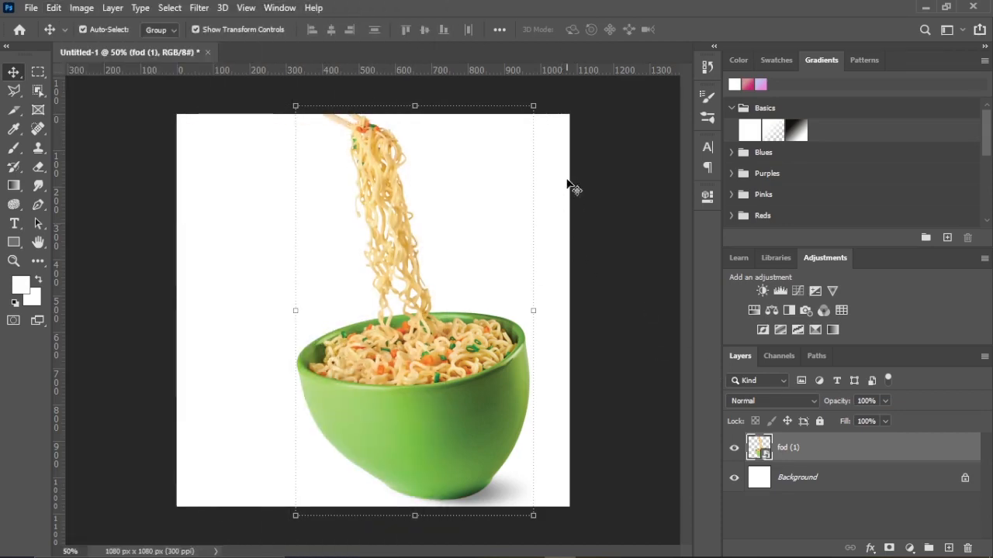
# Move the noodle bowl slightly left and up on the canvas with the Move tool
pyautogui.click(15, 72)
pyautogui.click(16, 72)
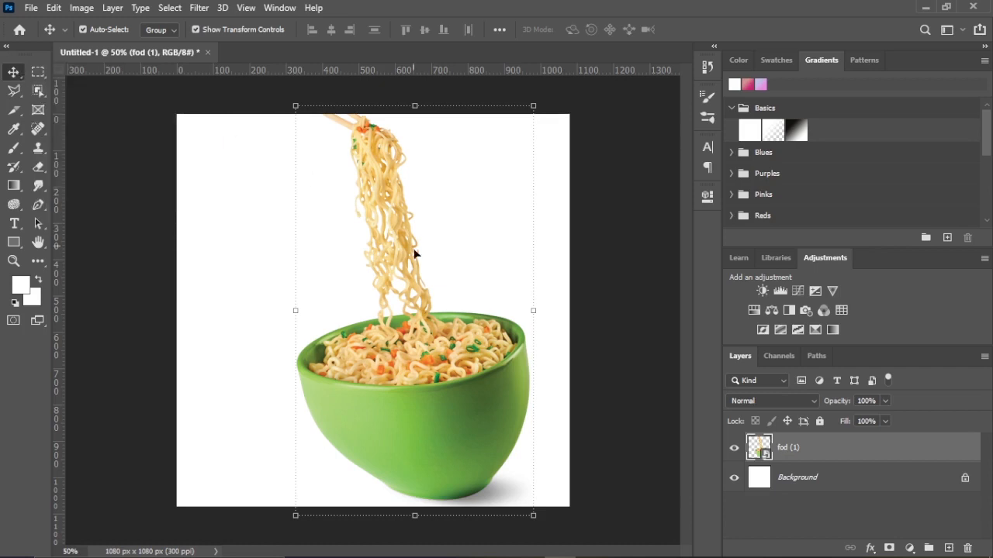
pyautogui.moveTo(413, 248); pyautogui.dragTo(432, 285)
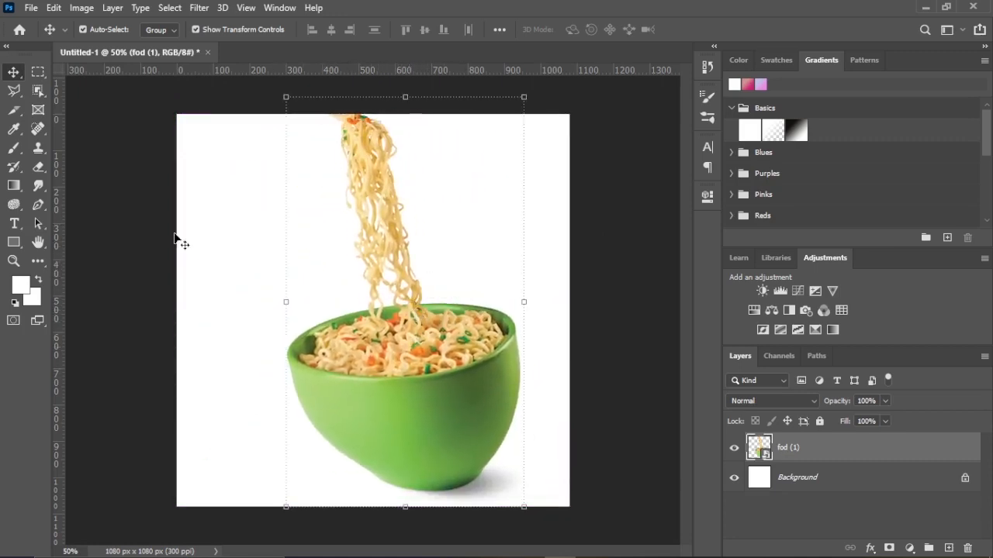
# Draw an artboard about 432 x 802 px over the canvas's left side with the Artboard tool and undo it
pyautogui.rightClick(17, 76)
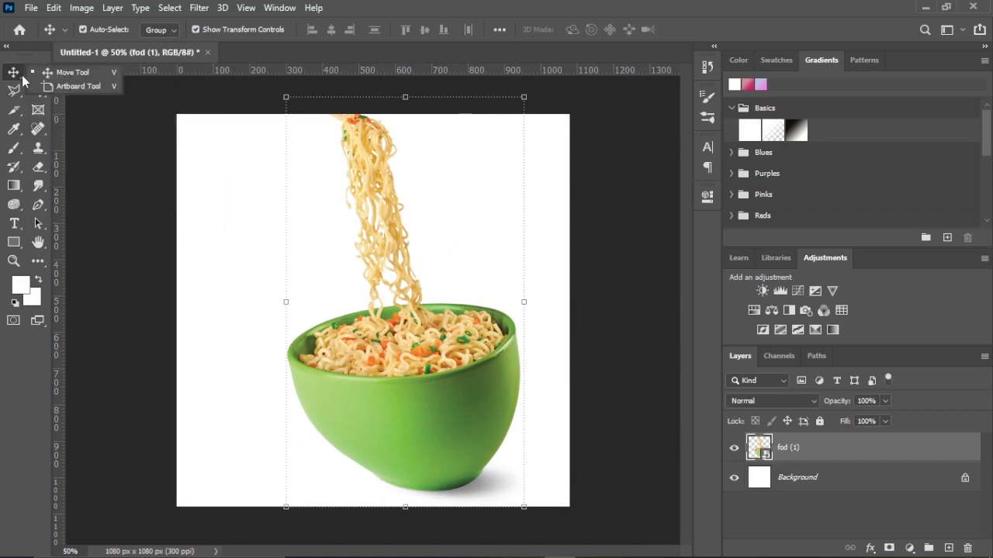
pyautogui.click(62, 89)
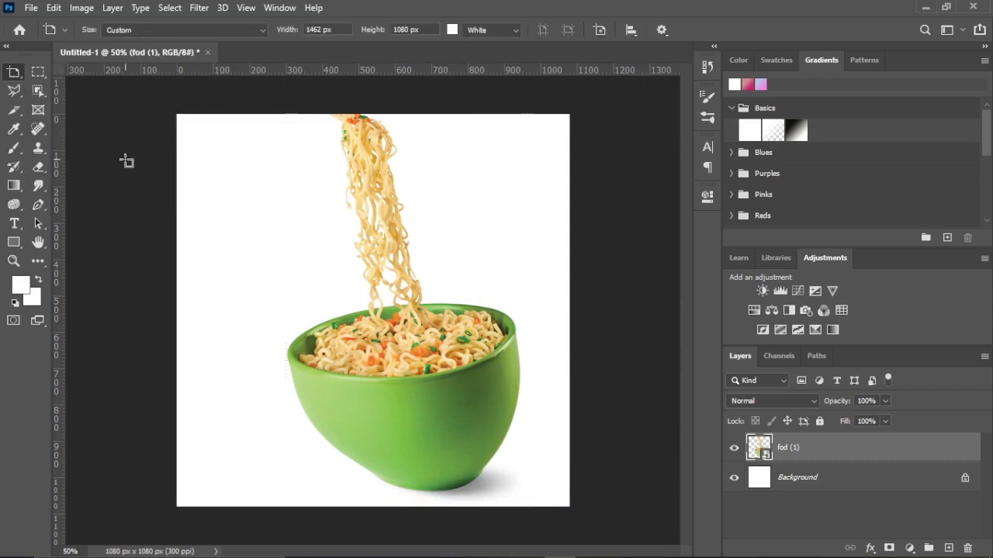
pyautogui.moveTo(124, 158); pyautogui.dragTo(284, 452)
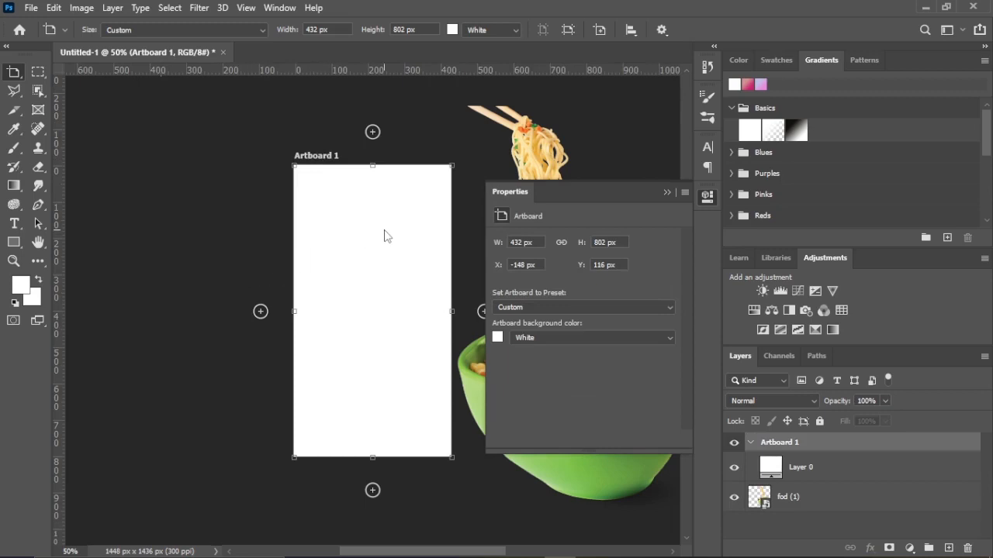
pyautogui.hotkey('ctrl', 'z')
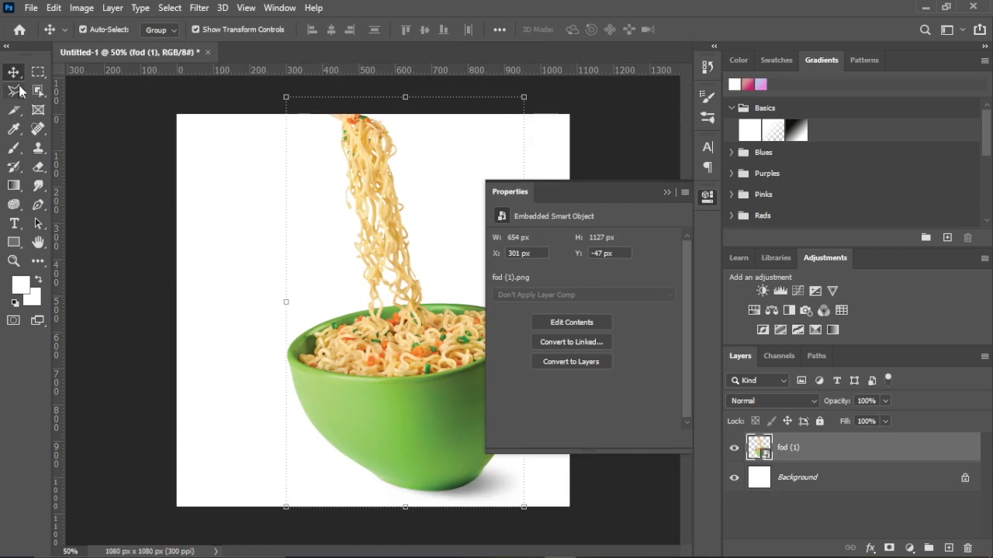
# Mask the noodle bowl layer with a rectangular marquee over the noodles and the bowl's left part, undo the mask and deselect
pyautogui.click(45, 74)
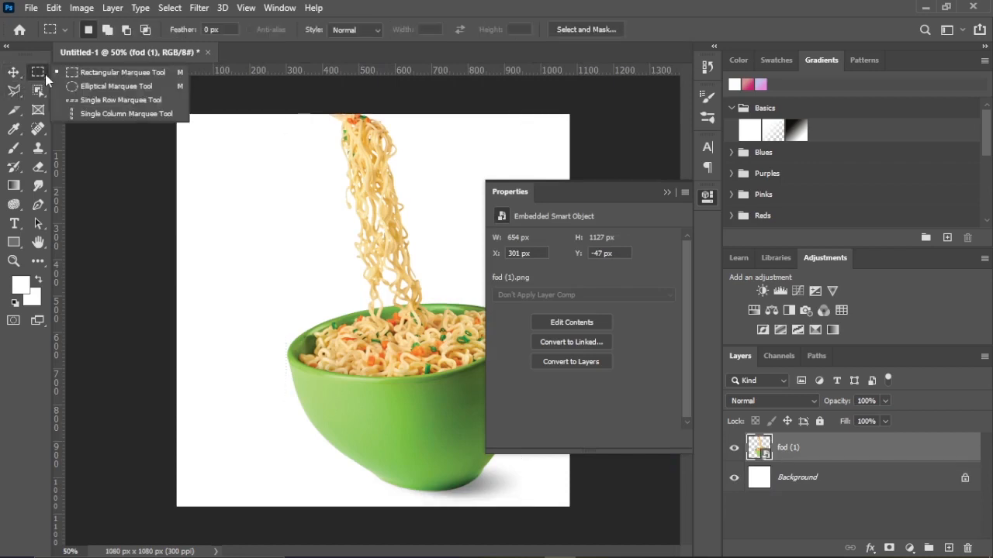
pyautogui.click(114, 78)
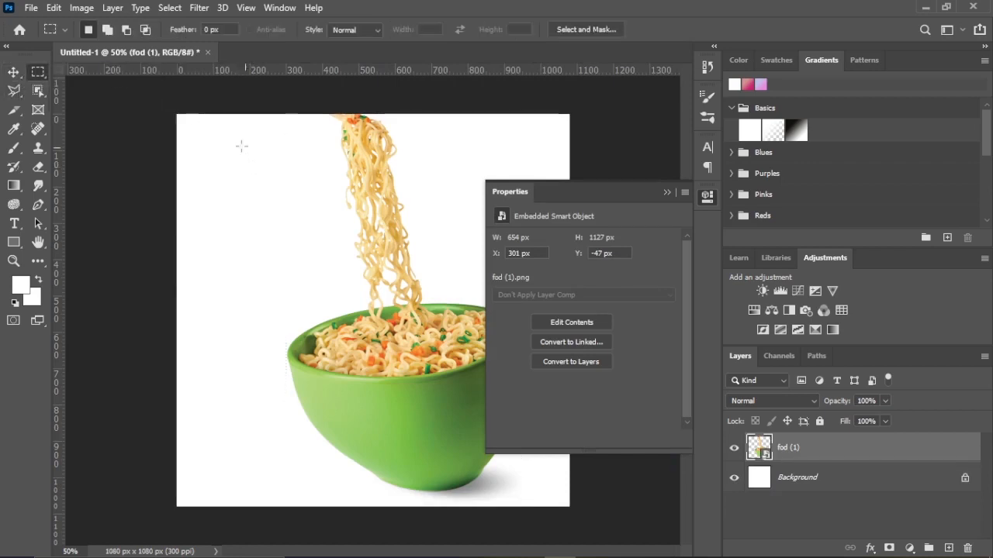
pyautogui.moveTo(228, 134); pyautogui.dragTo(428, 440)
pyautogui.click(890, 548)
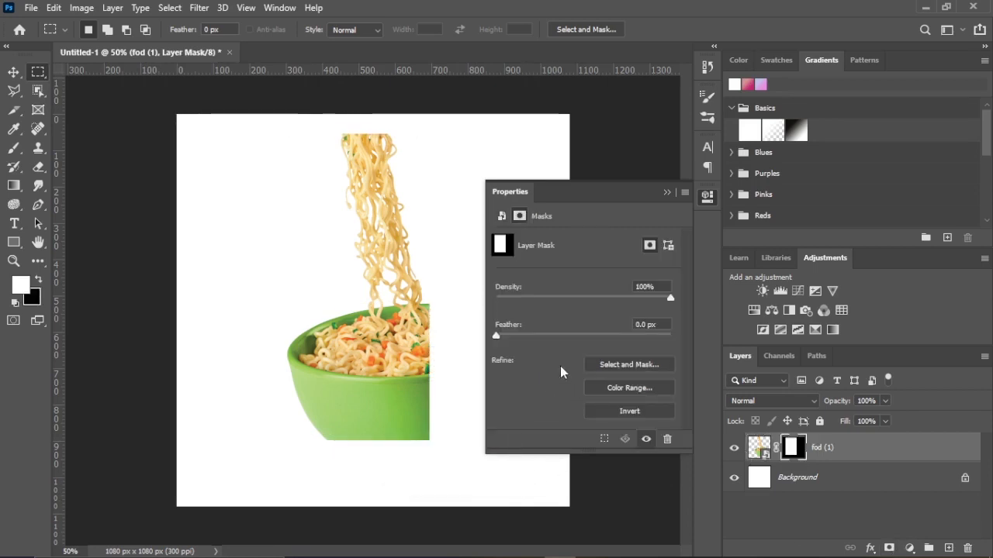
pyautogui.click(667, 192)
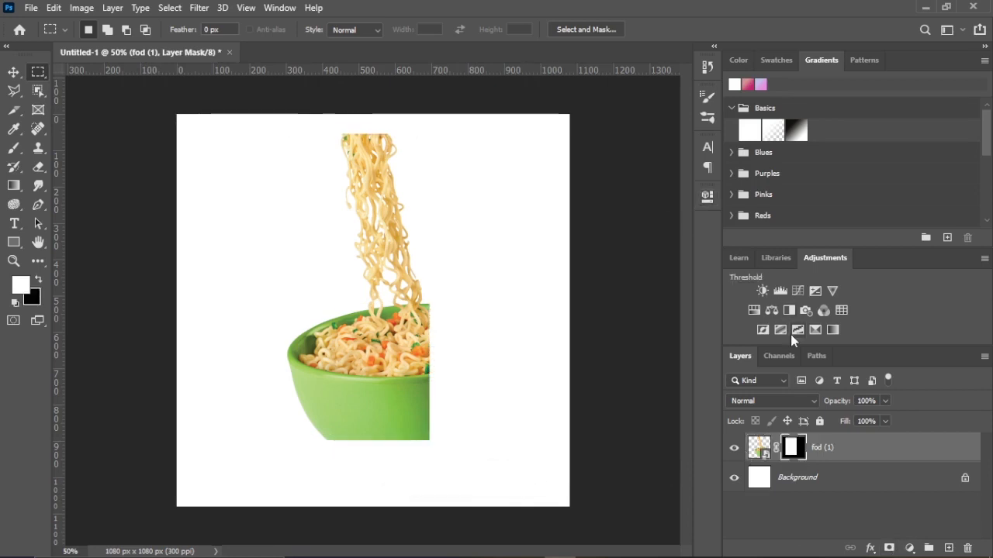
pyautogui.hotkey('ctrl', 'z')
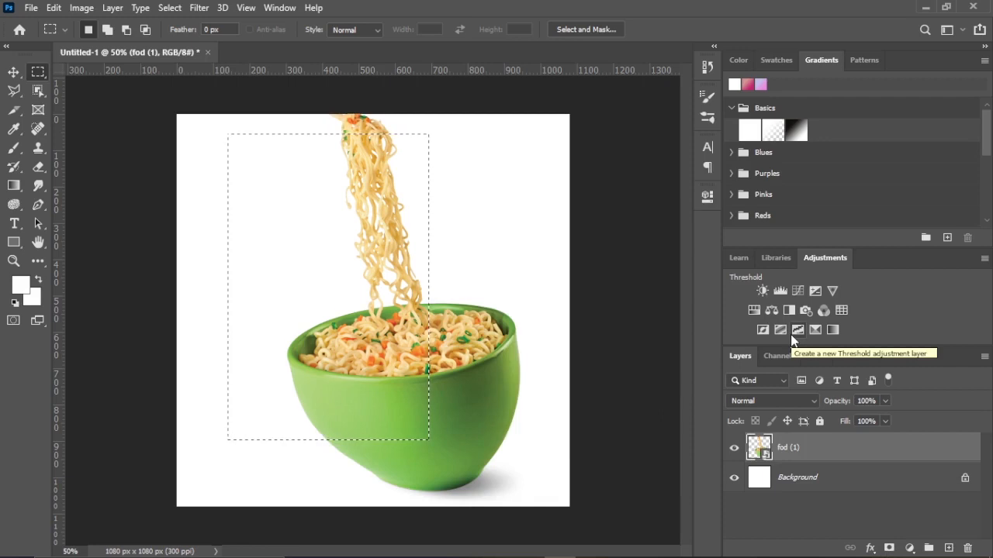
pyautogui.hotkey('ctrl', 'd')
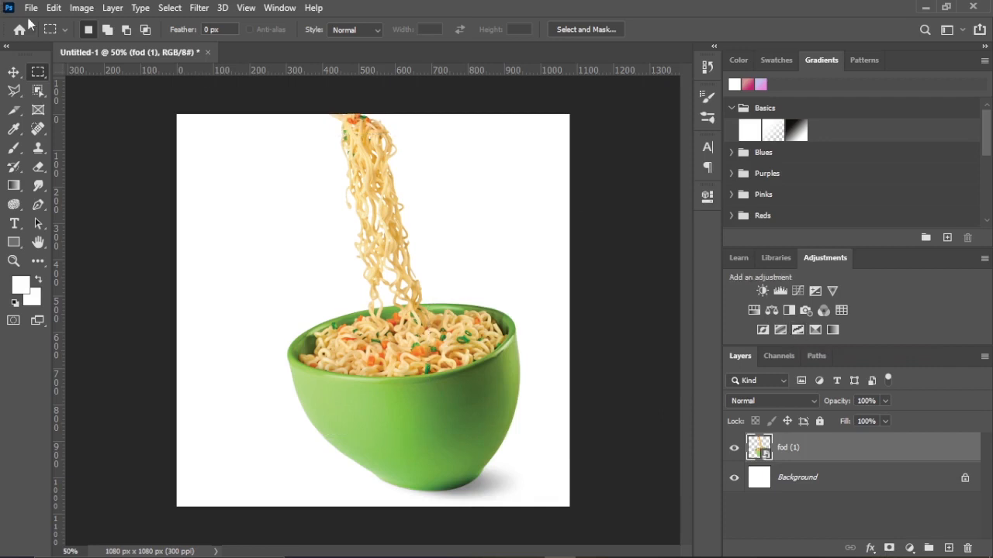
# Mask the noodle bowl layer with an elliptical marquee around the bowl, add a second mask, undo both masks and clear the selection
pyautogui.rightClick(46, 76)
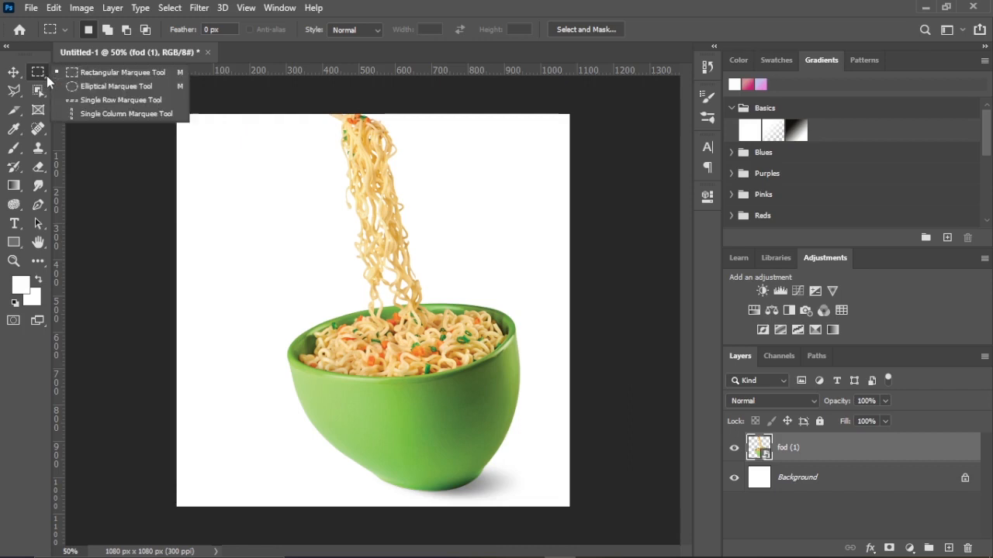
pyautogui.click(118, 87)
pyautogui.moveTo(243, 263); pyautogui.dragTo(570, 469)
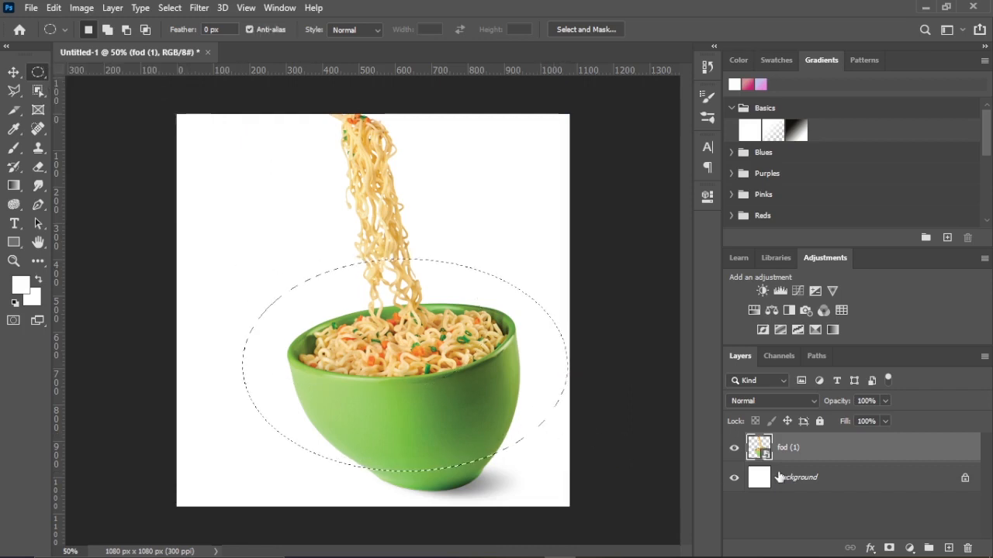
pyautogui.click(890, 548)
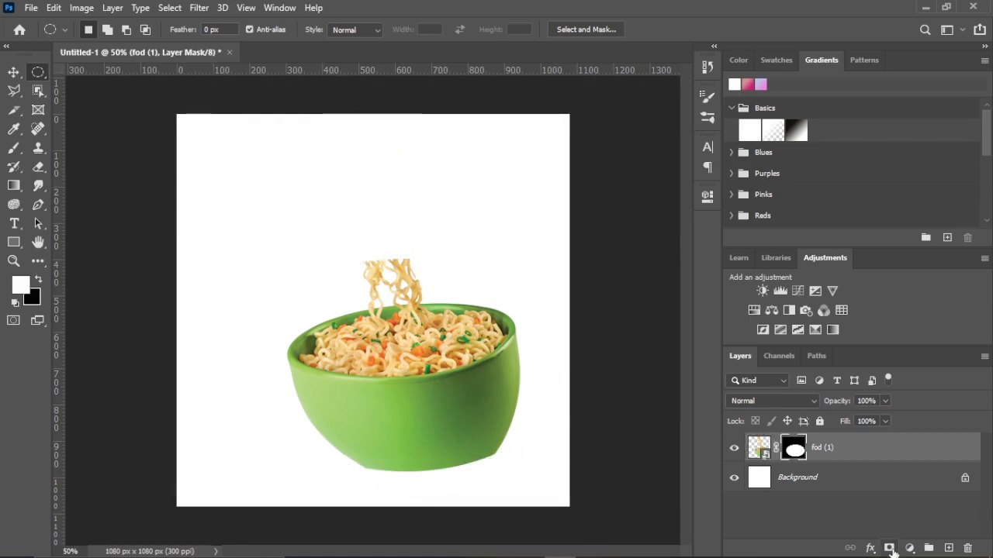
pyautogui.click(890, 548)
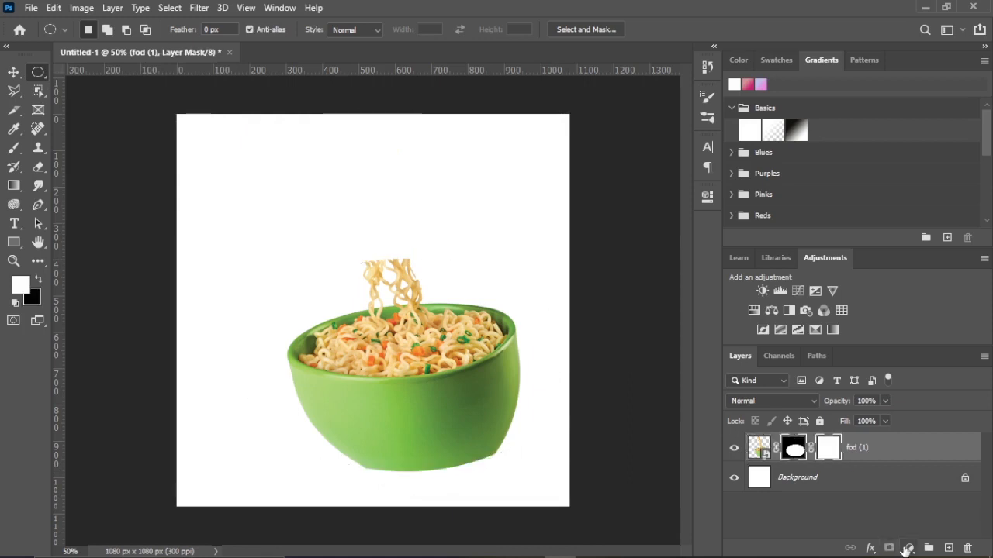
pyautogui.hotkey('ctrl', 'z')
pyautogui.hotkey('ctrl', 'z')
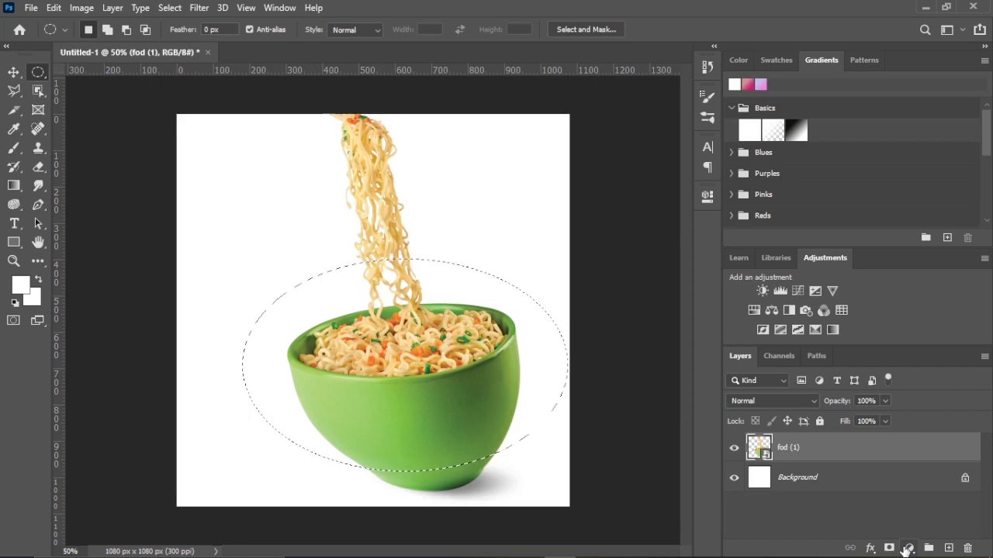
pyautogui.hotkey('ctrl', 's')
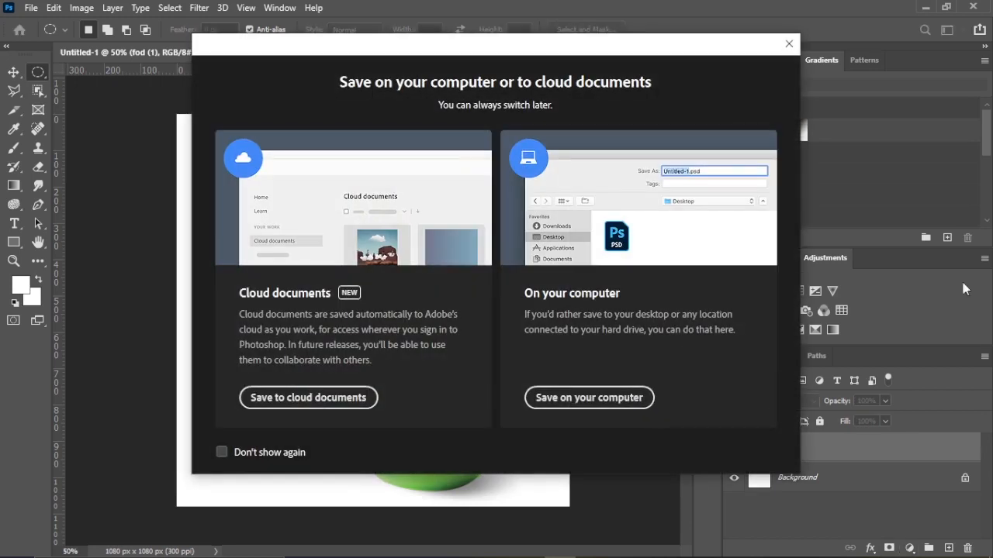
pyautogui.click(790, 43)
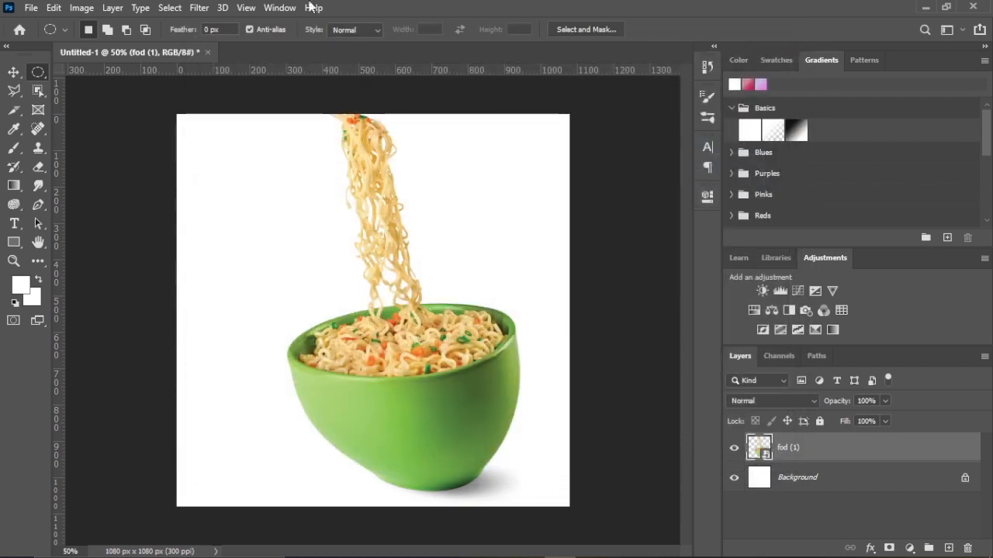
# Outline a Polygonal Lasso selection around the canvas's left side and most of the bowl below its rim, close it and deselect
pyautogui.rightClick(44, 76)
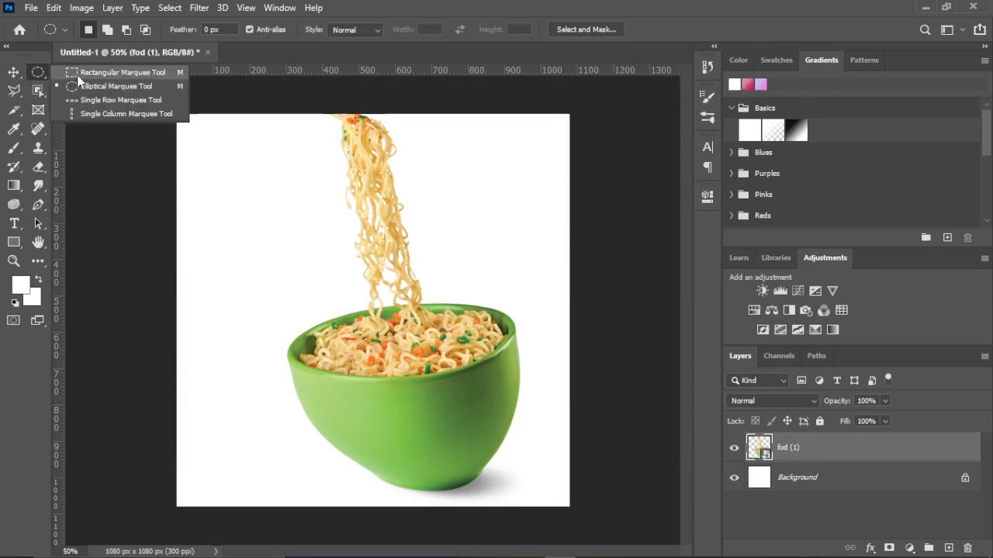
pyautogui.click(77, 74)
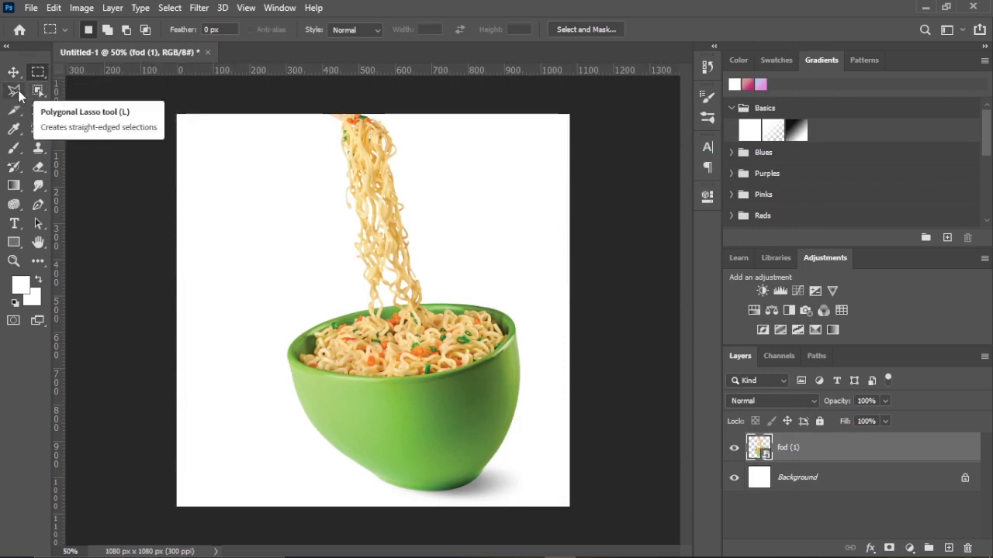
pyautogui.click(20, 95)
pyautogui.rightClick(17, 95)
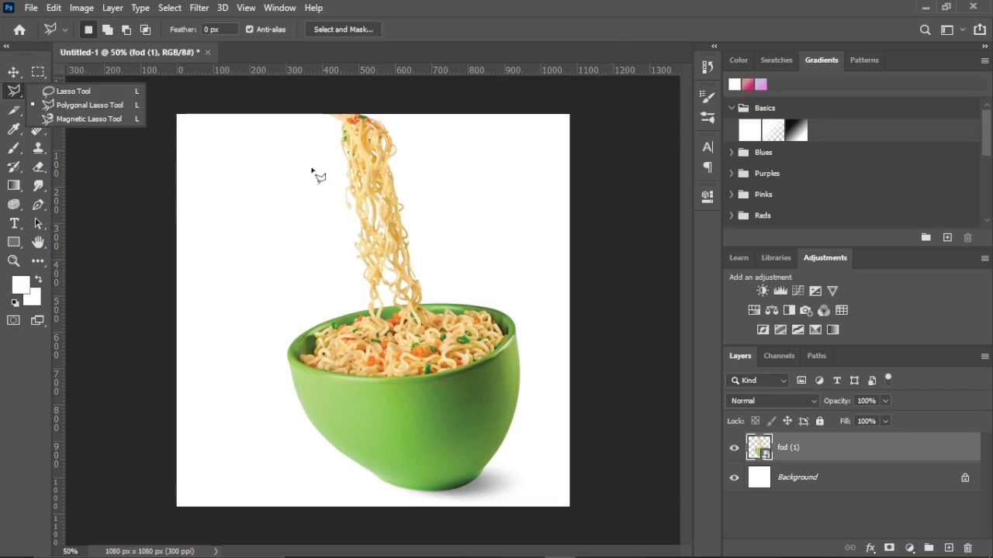
pyautogui.click(324, 123)
pyautogui.click(357, 262)
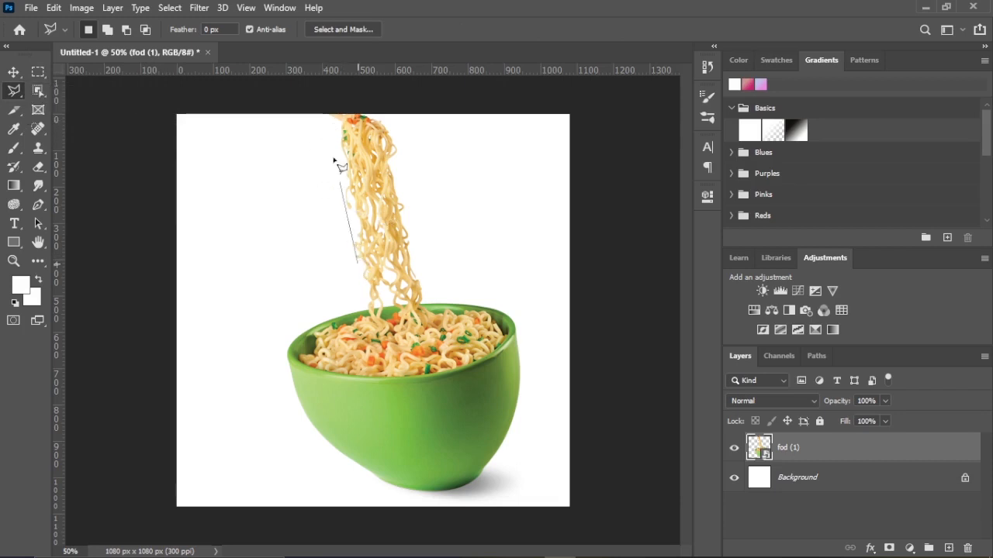
pyautogui.click(337, 113)
pyautogui.click(152, 112)
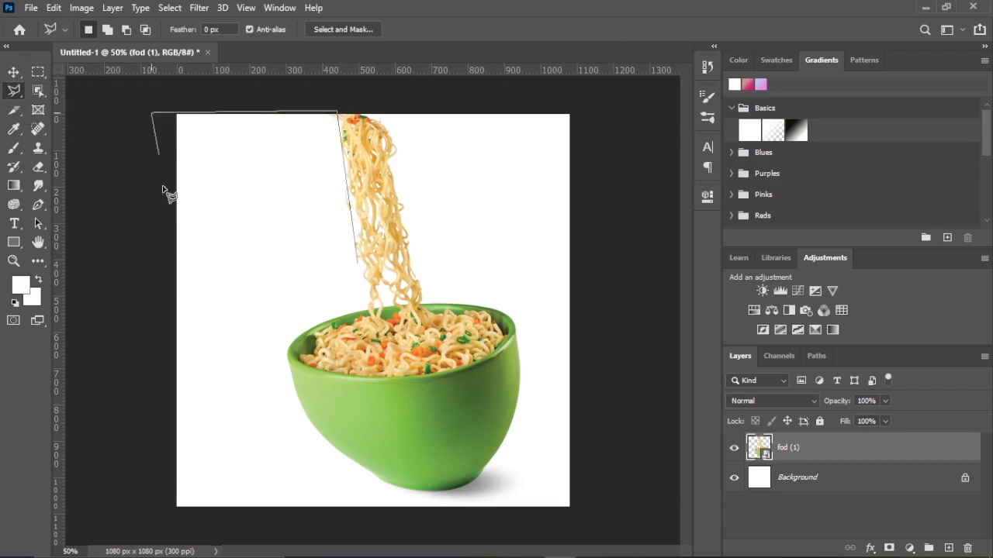
pyautogui.click(152, 470)
pyautogui.click(271, 510)
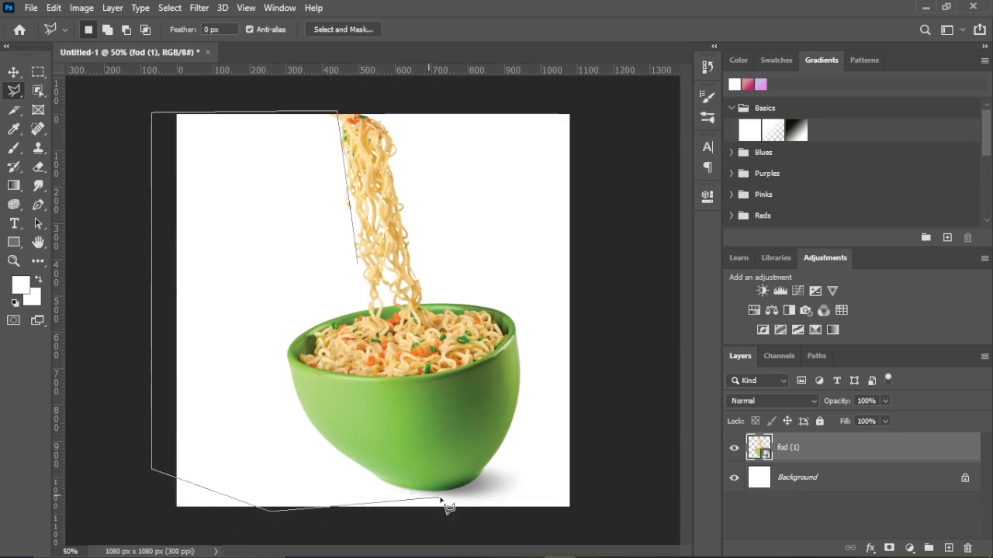
pyautogui.click(492, 491)
pyautogui.click(494, 352)
pyautogui.click(299, 329)
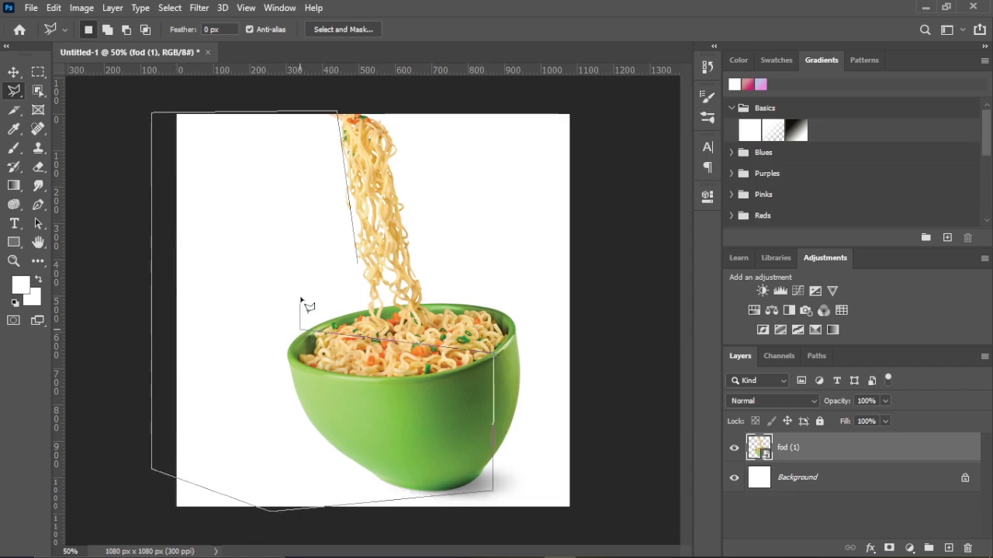
pyautogui.doubleClick(370, 274)
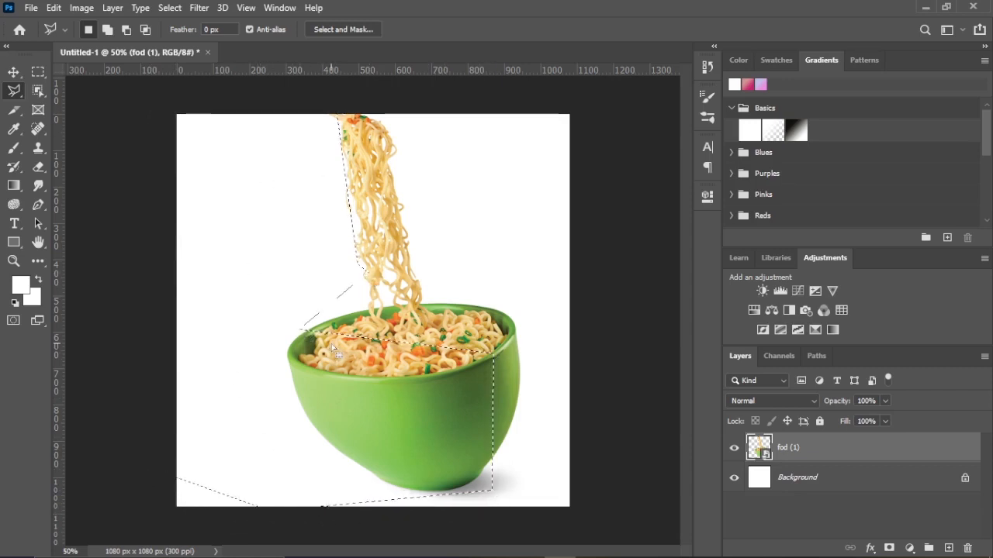
pyautogui.hotkey('ctrl', 'd')
# Select the noodles and bowl with the Object Selection tool by enclosing them in a rectangle
pyautogui.rightClick(23, 95)
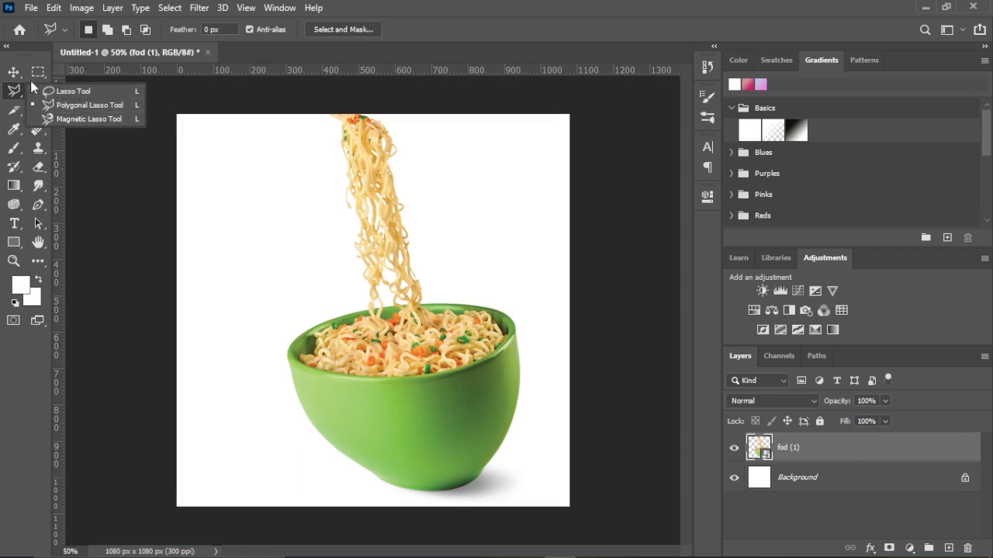
pyautogui.click(17, 93)
pyautogui.click(43, 93)
pyautogui.rightClick(43, 93)
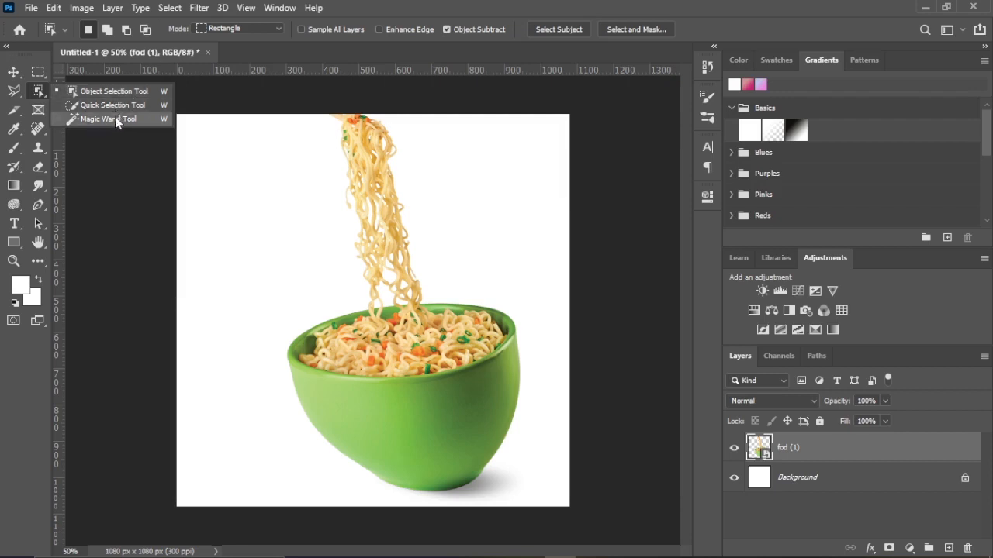
pyautogui.click(112, 90)
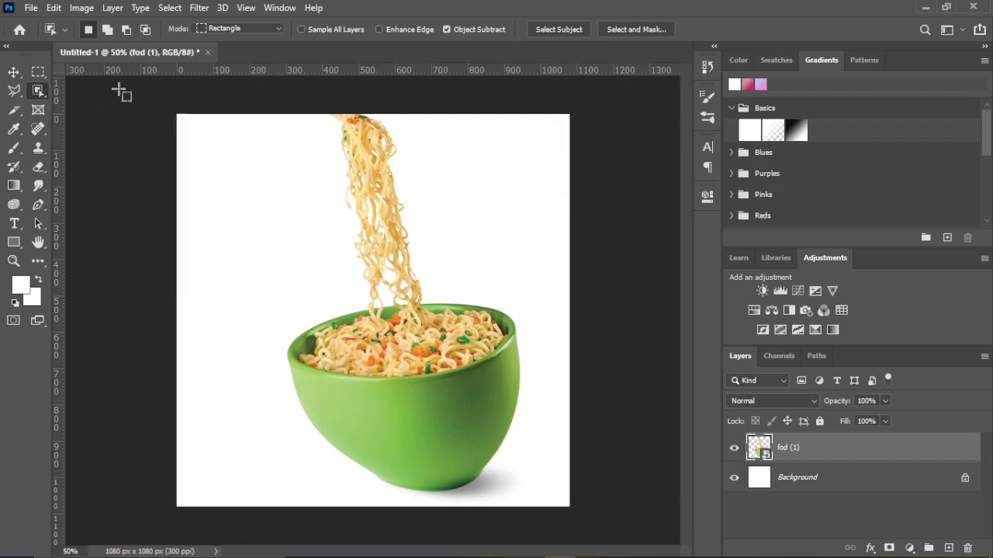
pyautogui.moveTo(281, 177); pyautogui.dragTo(550, 493)
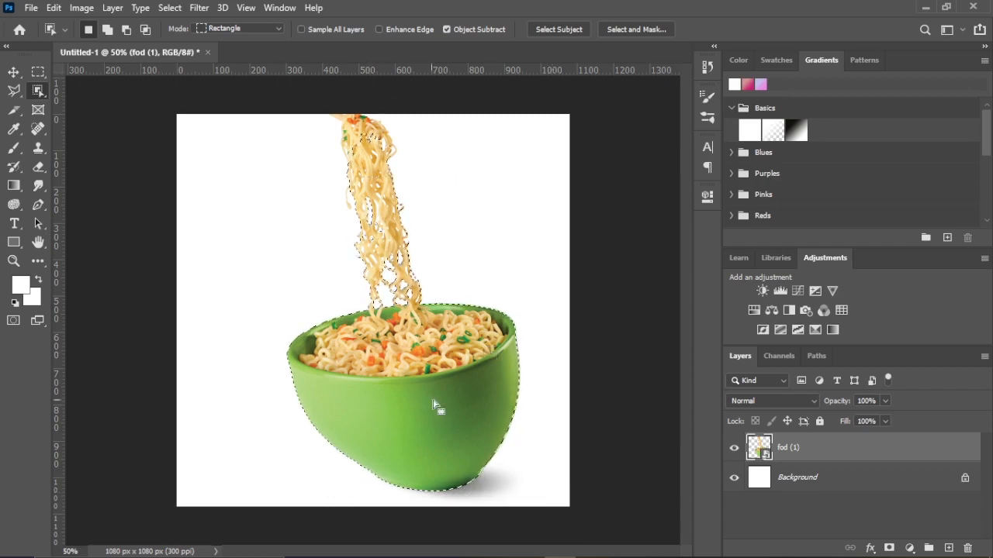
# Clear the selection around the noodles and bowl, activate the Slice tool and view its related crop and slice tools
pyautogui.click(420, 439)
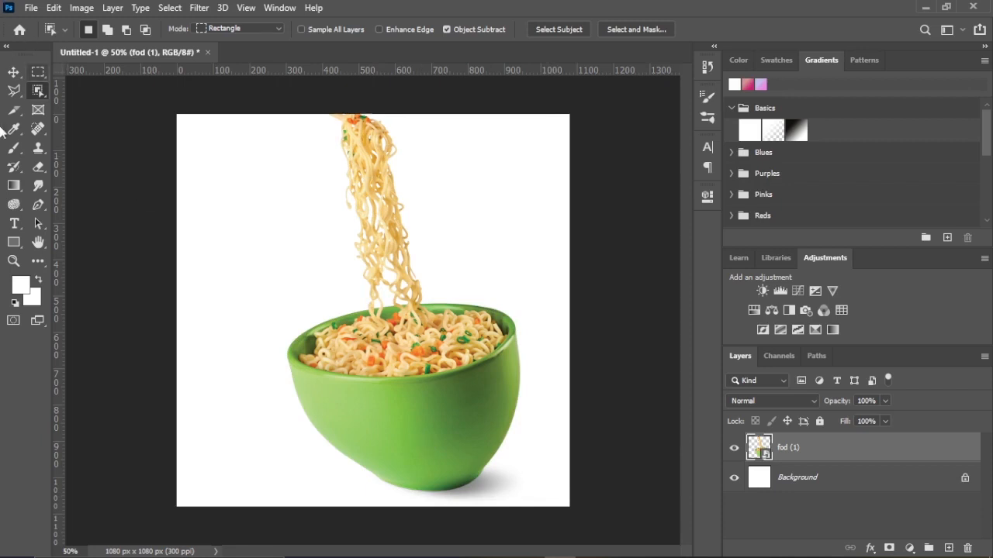
pyautogui.click(22, 114)
pyautogui.rightClick(22, 114)
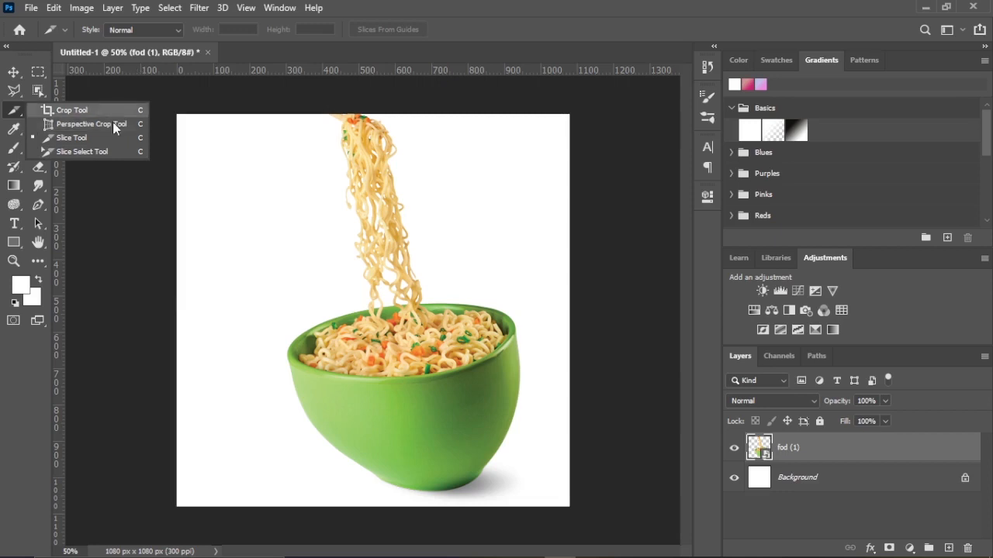
pyautogui.click(14, 114)
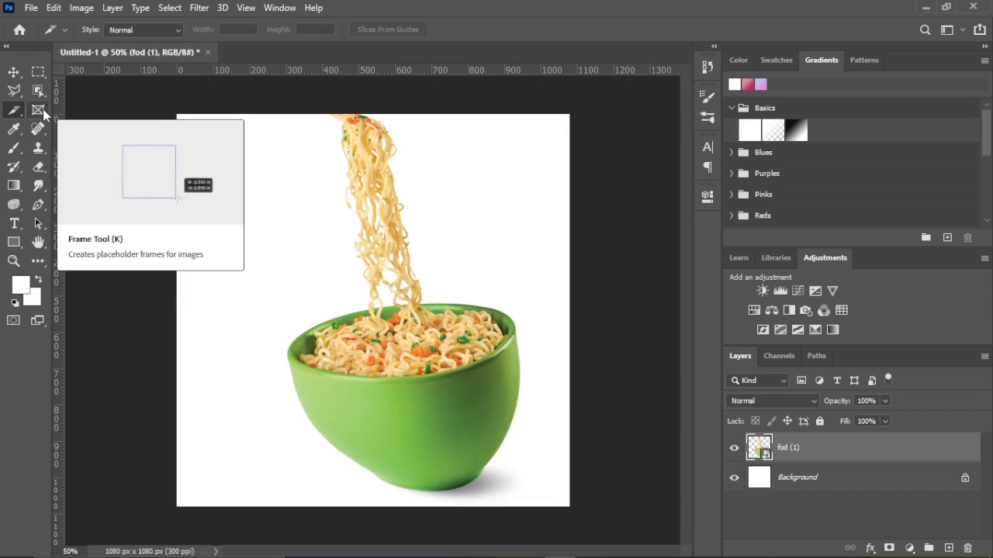
# Draw a rectangular frame over the canvas's upper-left area and the bowl's left rim with the Frame tool, and undo it
pyautogui.click(43, 108)
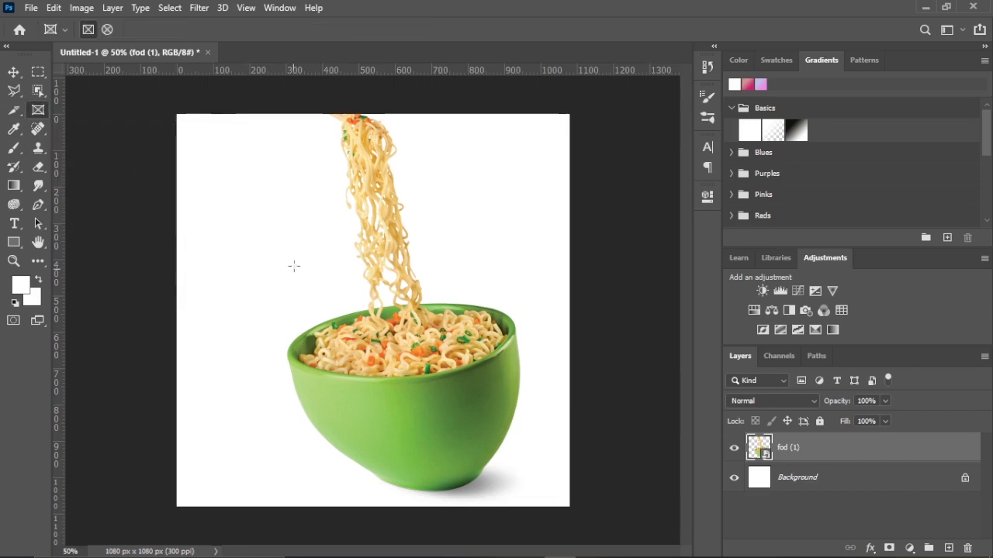
pyautogui.moveTo(216, 172); pyautogui.dragTo(373, 368)
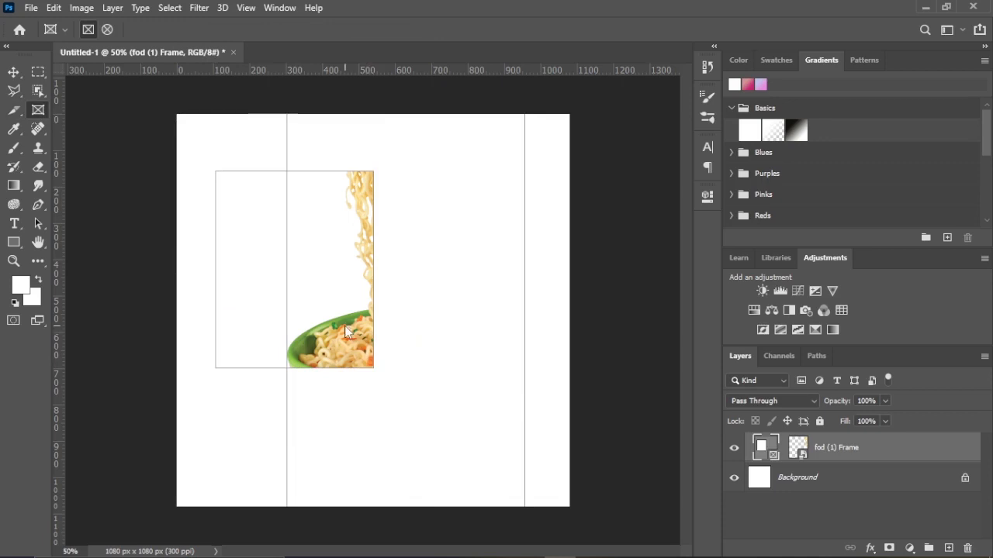
pyautogui.hotkey('ctrl', 'z')
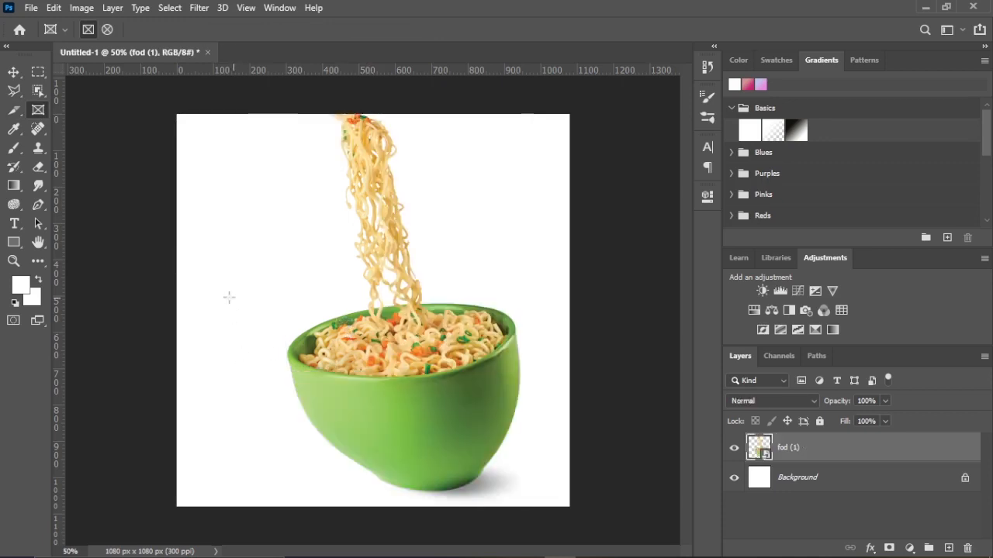
# Frame the whole bowl in a rectangular frame, move the framed image up and slightly right, and undo both the move and the frame
pyautogui.moveTo(227, 270); pyautogui.dragTo(550, 506)
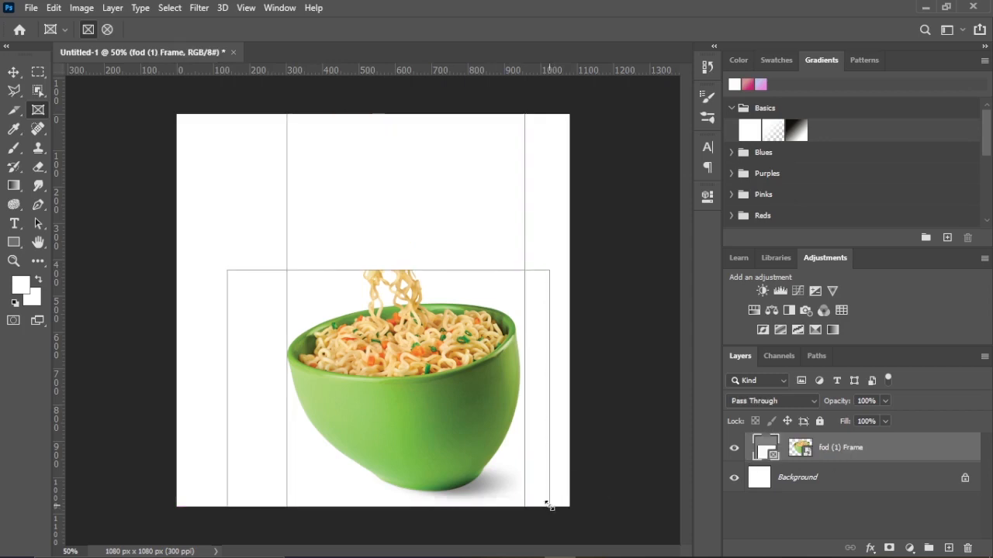
pyautogui.click(11, 70)
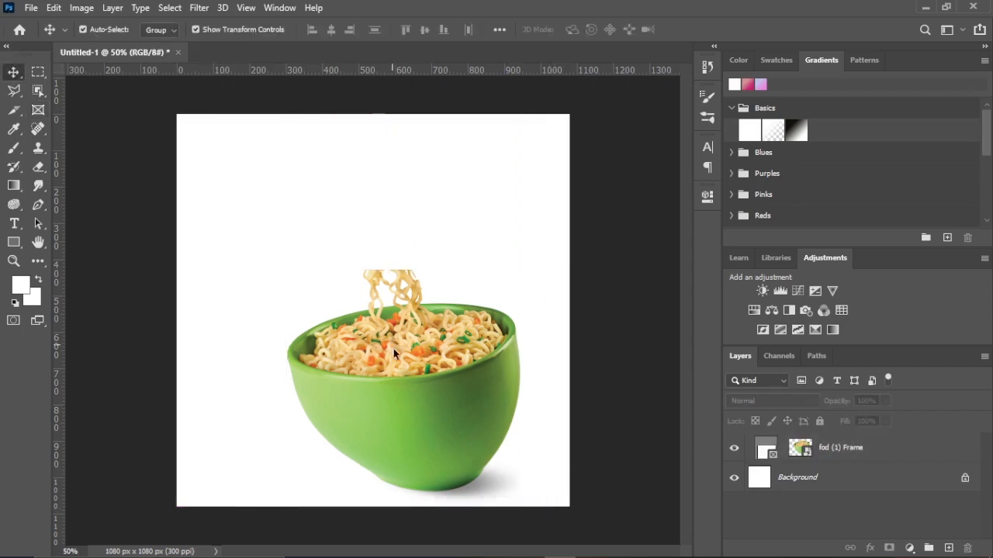
pyautogui.moveTo(398, 356); pyautogui.dragTo(409, 297)
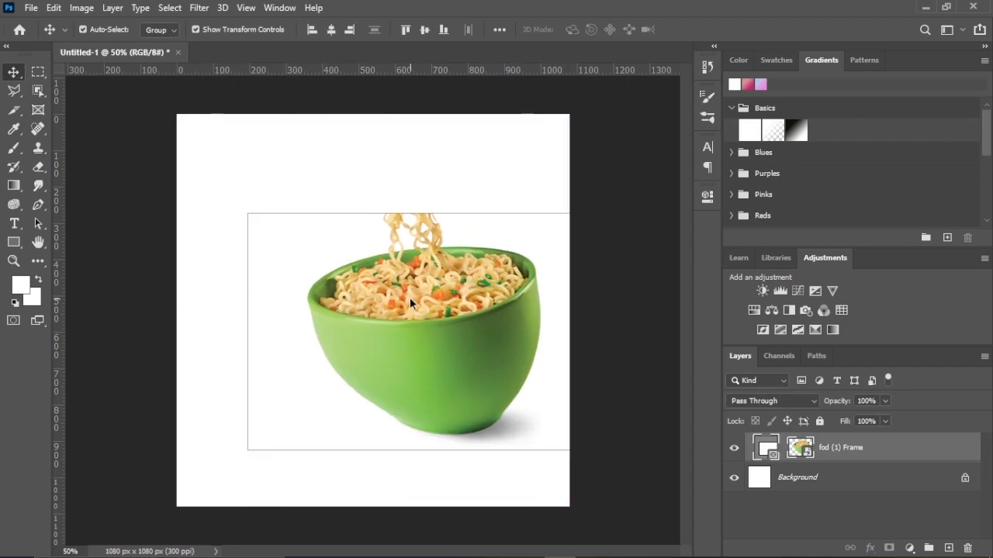
pyautogui.hotkey('ctrl', 'z')
pyautogui.hotkey('ctrl', 'z')
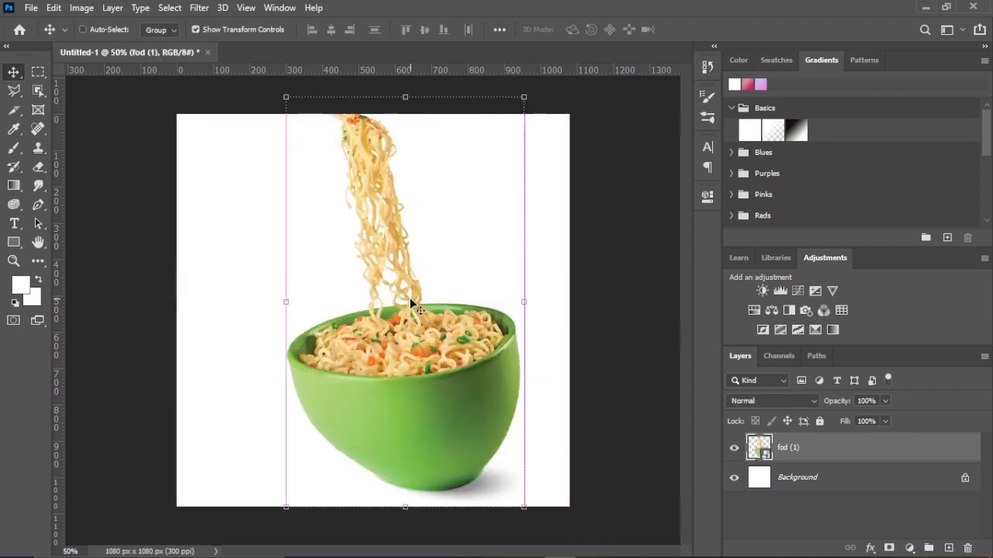
# Sample a colour from the noodles and white from the blank background with the Eyedropper tool
pyautogui.click(14, 129)
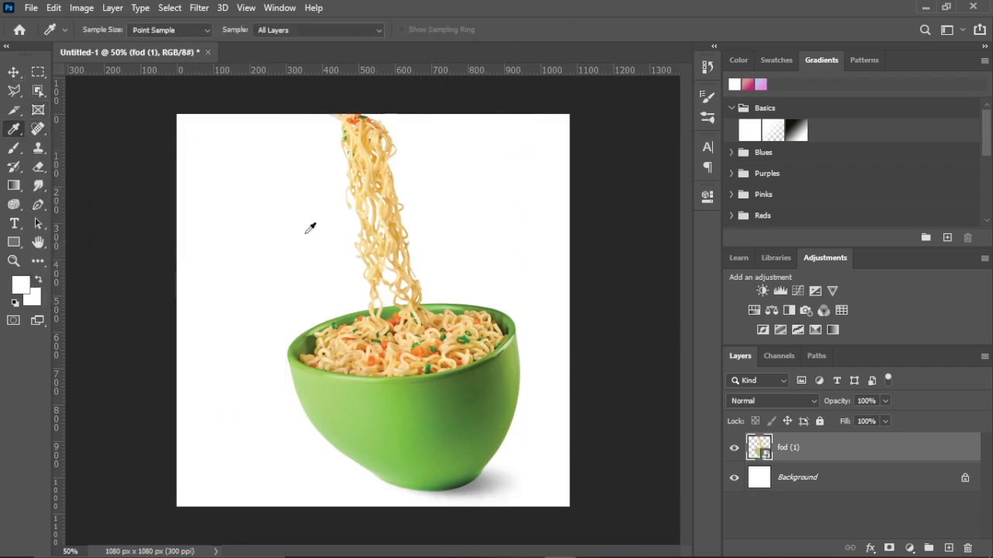
pyautogui.click(425, 346)
pyautogui.click(274, 251)
pyautogui.click(14, 71)
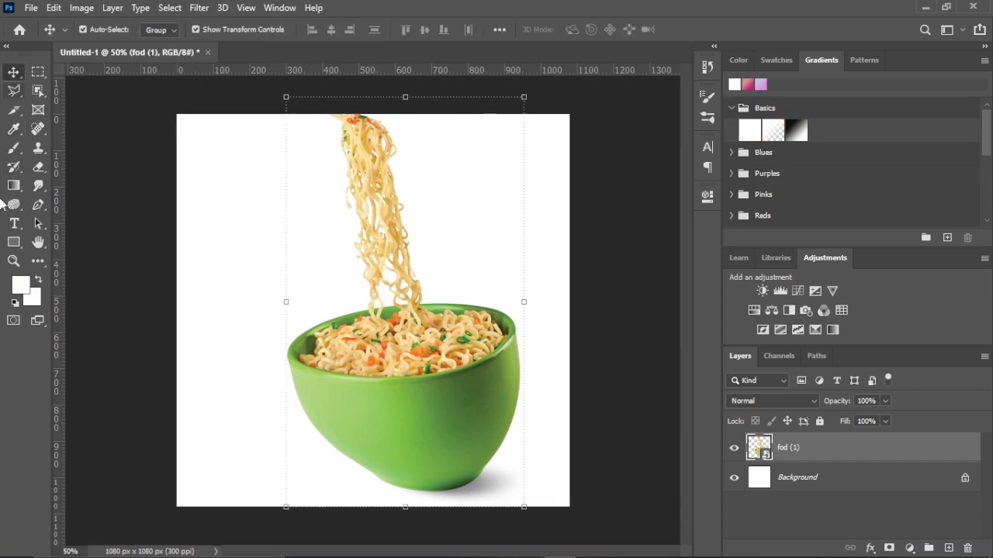
# Draw a white rectangle about 334 x 350 px to the left of the hanging noodles and deselect it
pyautogui.click(14, 242)
pyautogui.moveTo(209, 180); pyautogui.dragTo(331, 308)
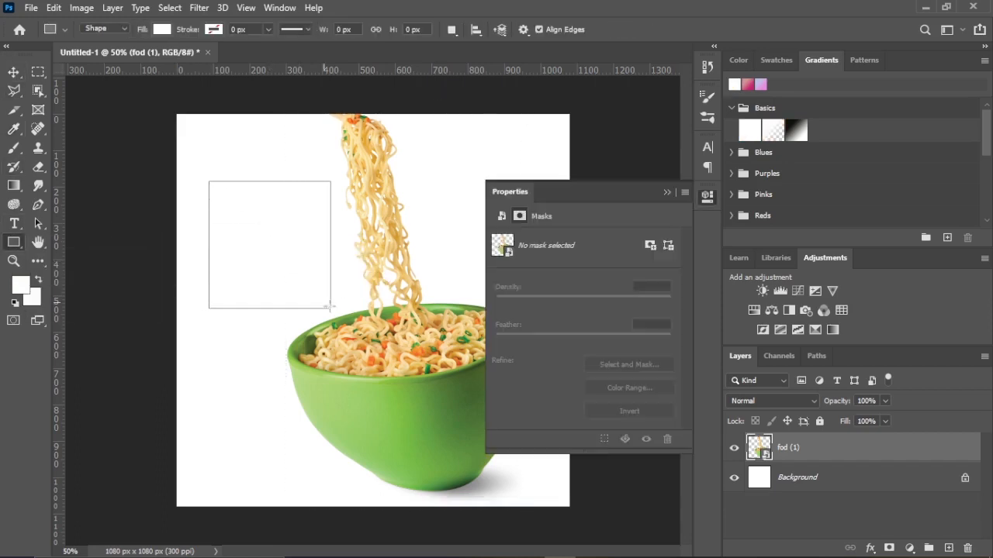
pyautogui.click(14, 72)
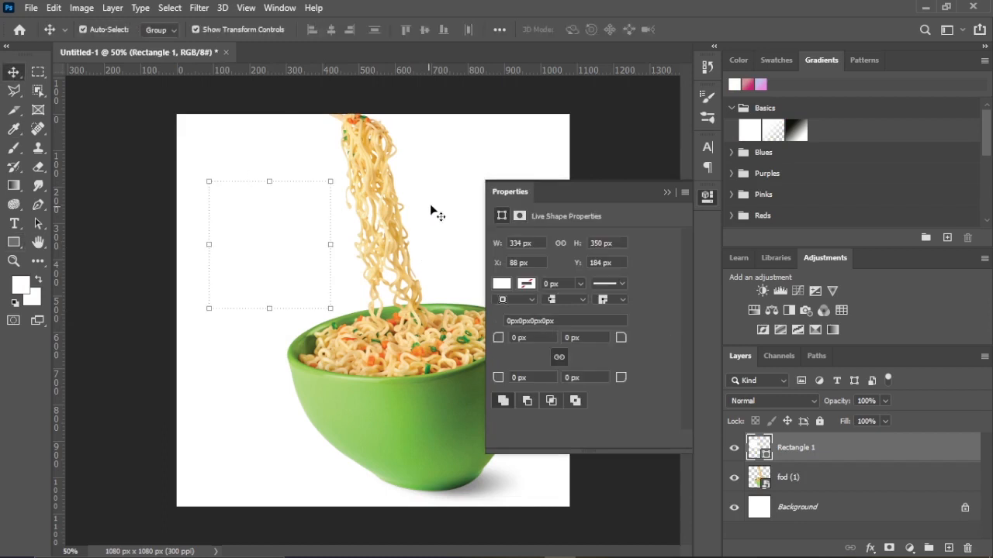
pyautogui.click(206, 200)
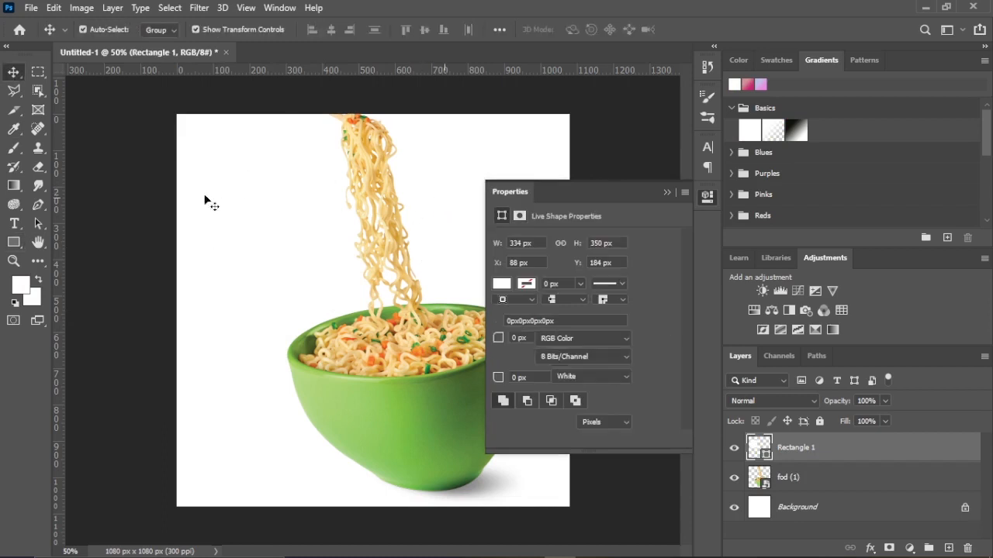
# Sample orange from the bowl's contents, select the Rectangle 1 layer and sample white from the rectangle with the Eyedropper tool
pyautogui.click(11, 131)
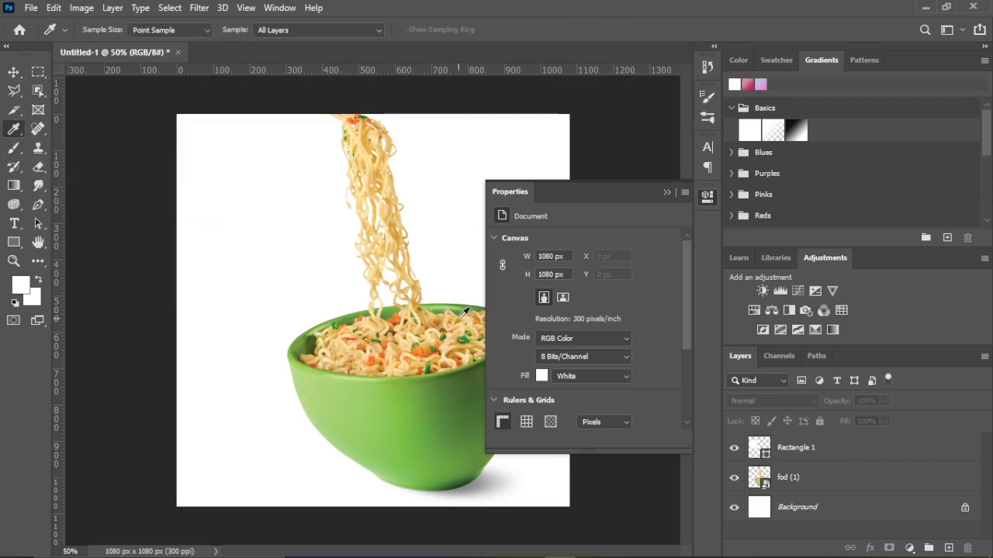
pyautogui.click(397, 314)
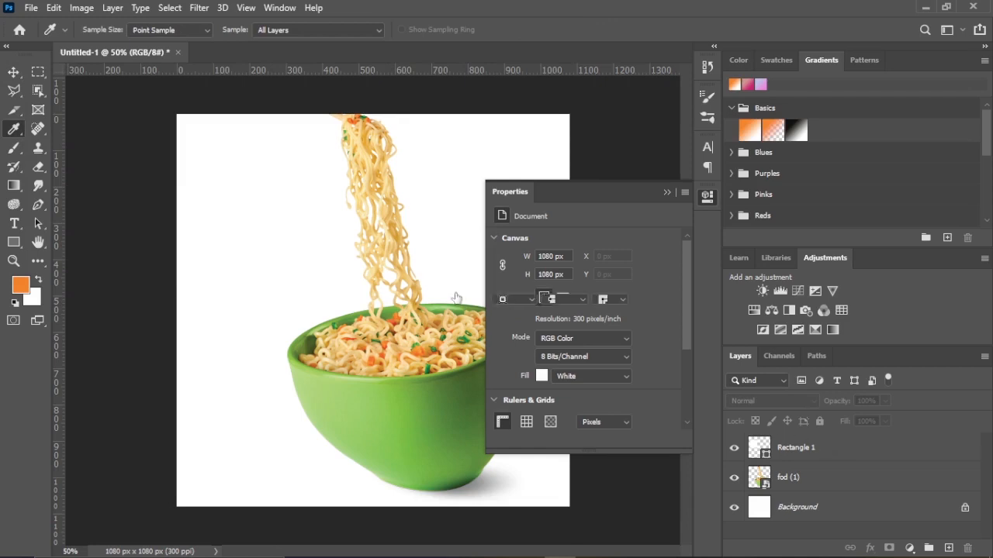
pyautogui.click(807, 447)
pyautogui.click(284, 242)
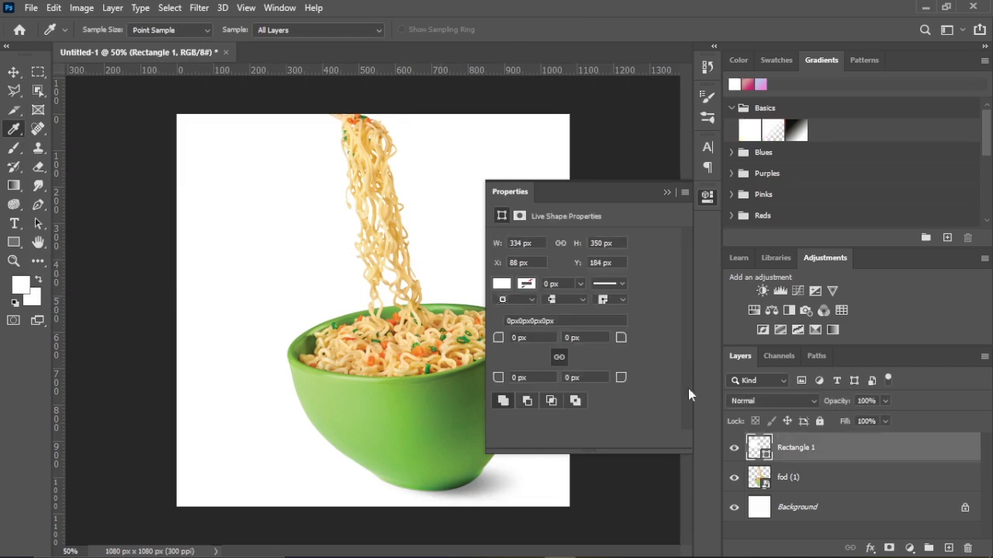
# Collapse the shape properties and set the Rectangle 1 fill colour to dark brown #593b3b
pyautogui.click(666, 193)
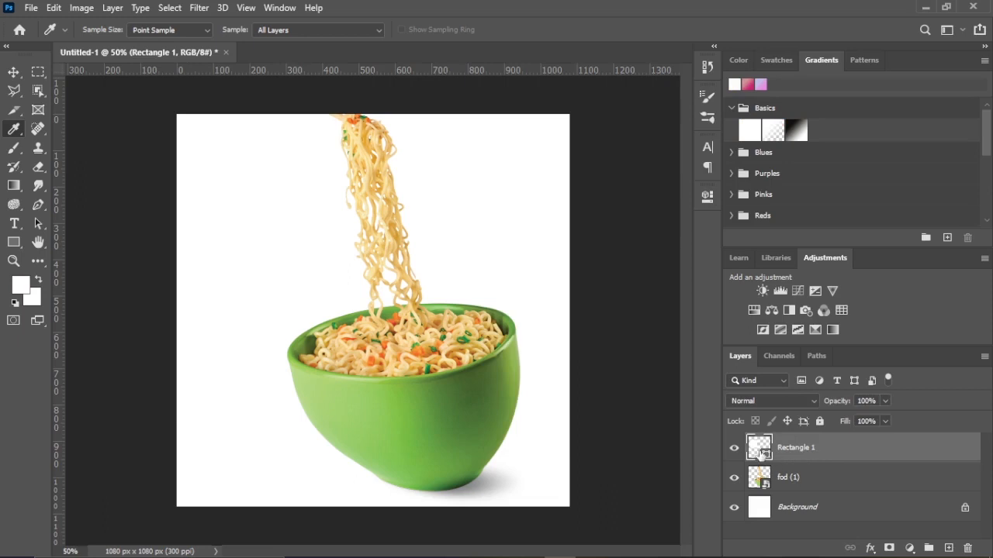
pyautogui.doubleClick(761, 455)
pyautogui.click(590, 339)
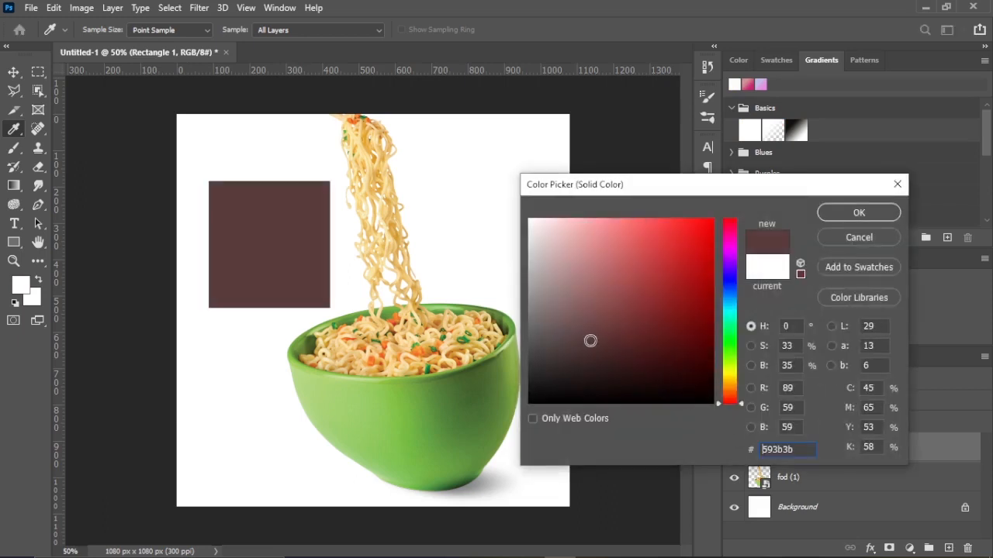
pyautogui.click(855, 218)
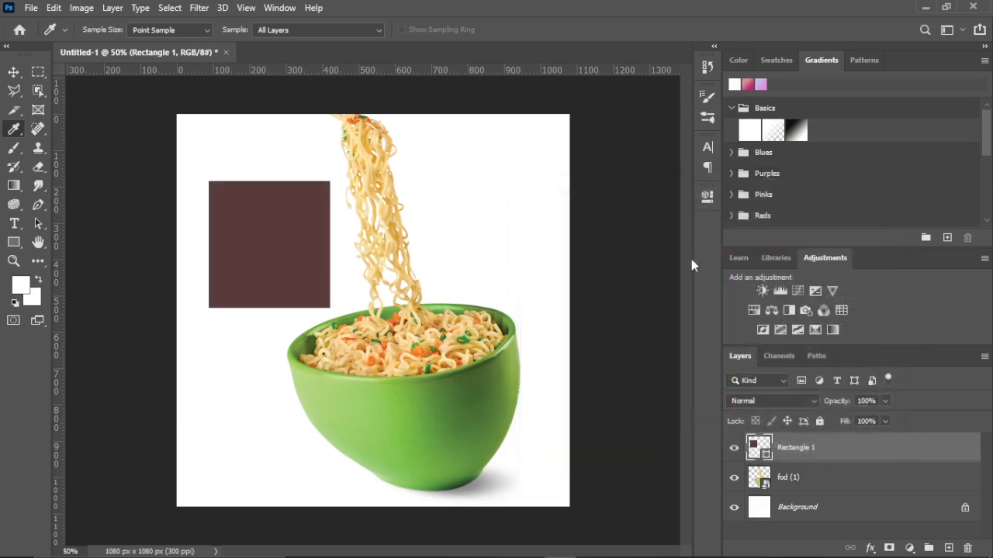
# Sample orange from the carrots, dark brown from the rectangle and light yellow from the noodles as foreground colours with the Eyedropper tool
pyautogui.click(419, 347)
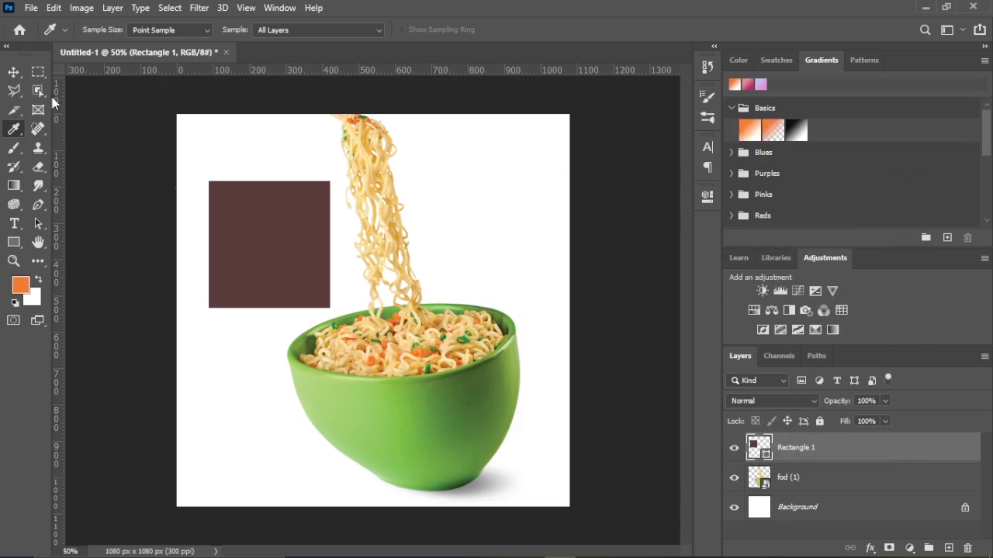
pyautogui.click(11, 73)
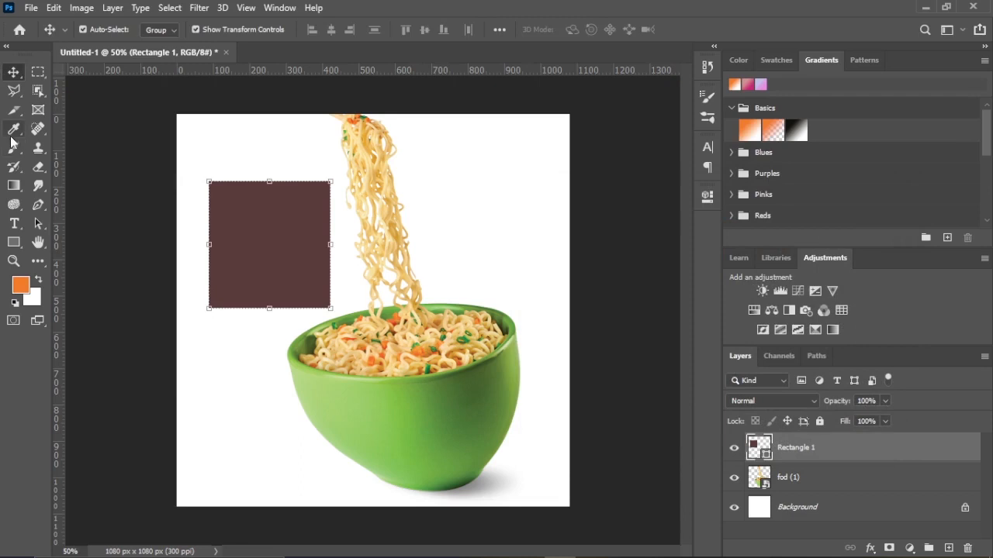
pyautogui.click(13, 129)
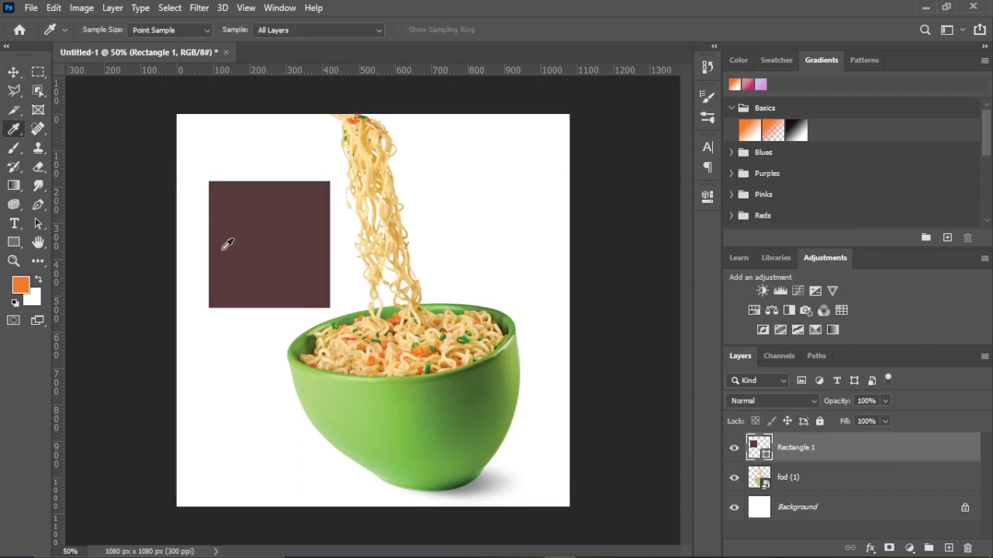
pyautogui.click(423, 347)
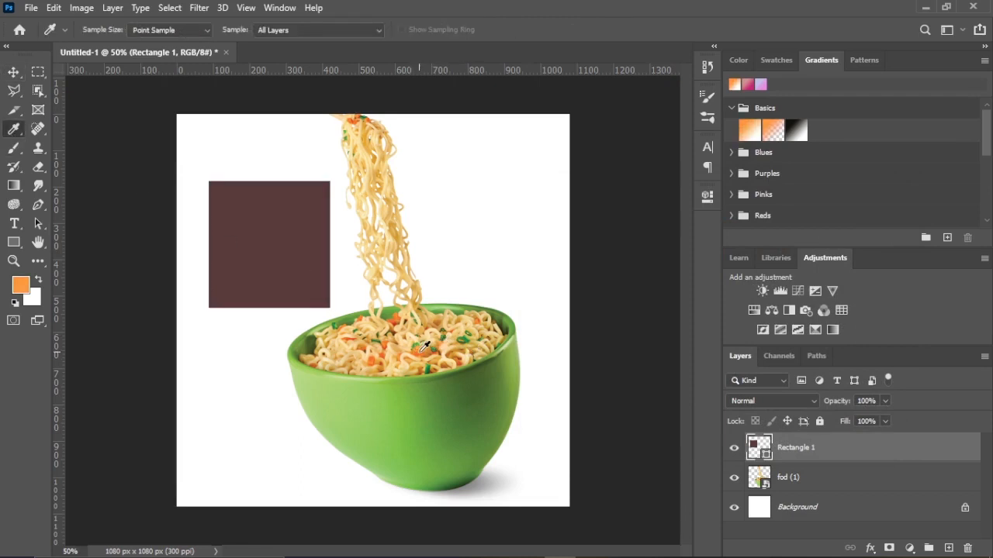
pyautogui.click(268, 223)
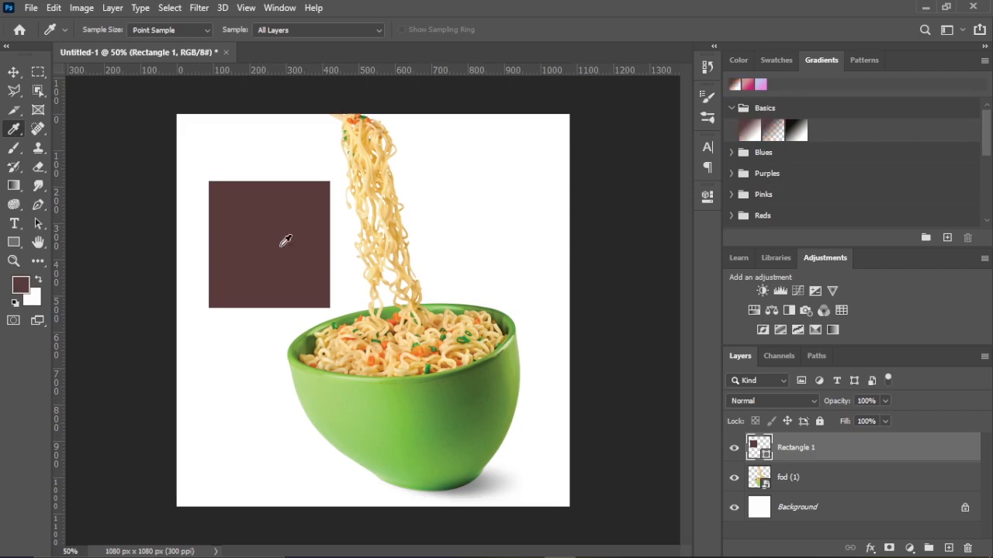
pyautogui.click(410, 340)
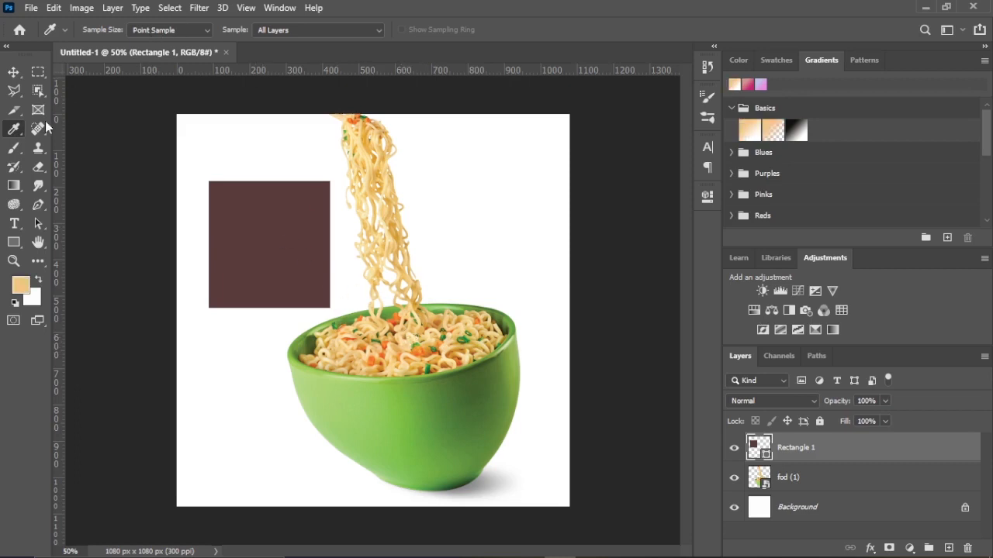
# Try the 3D Material Eyedropper tool, place a blank note left of the canvas with the Note tool and collapse the note editor
pyautogui.rightClick(14, 129)
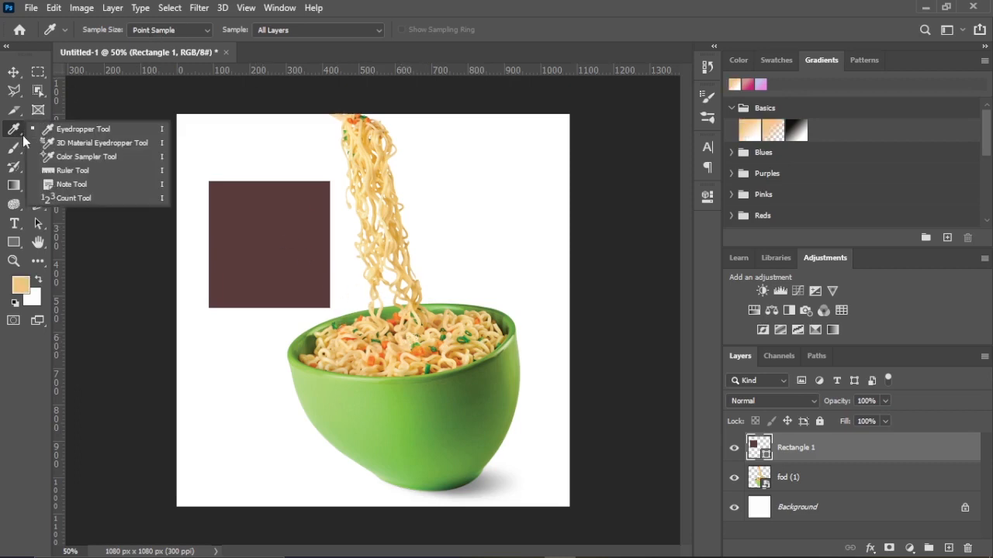
pyautogui.click(93, 144)
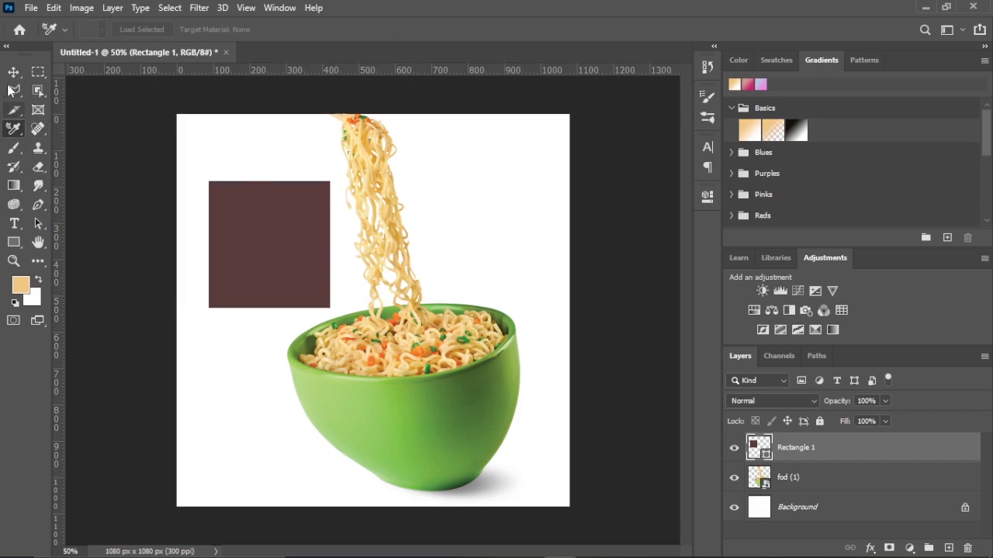
pyautogui.rightClick(17, 132)
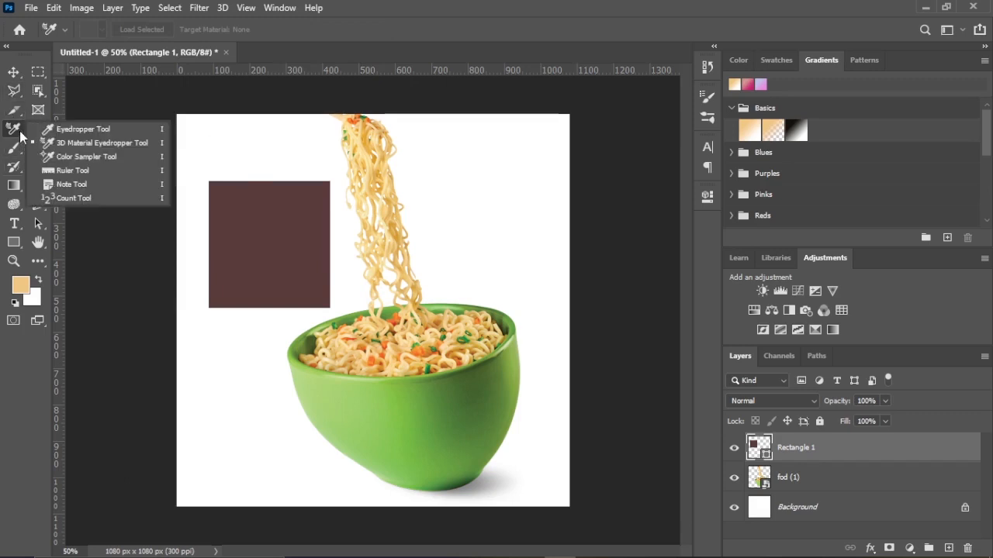
pyautogui.click(77, 187)
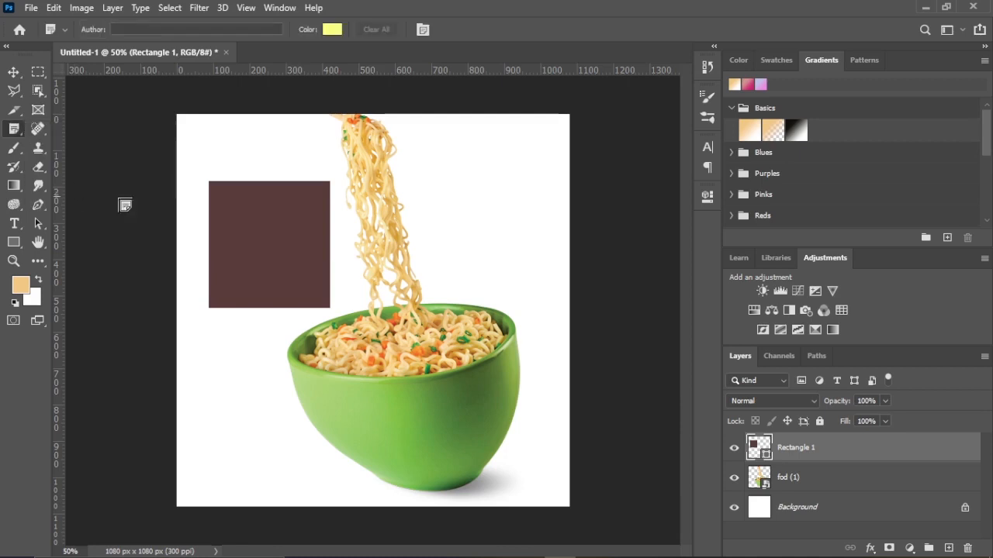
pyautogui.click(152, 205)
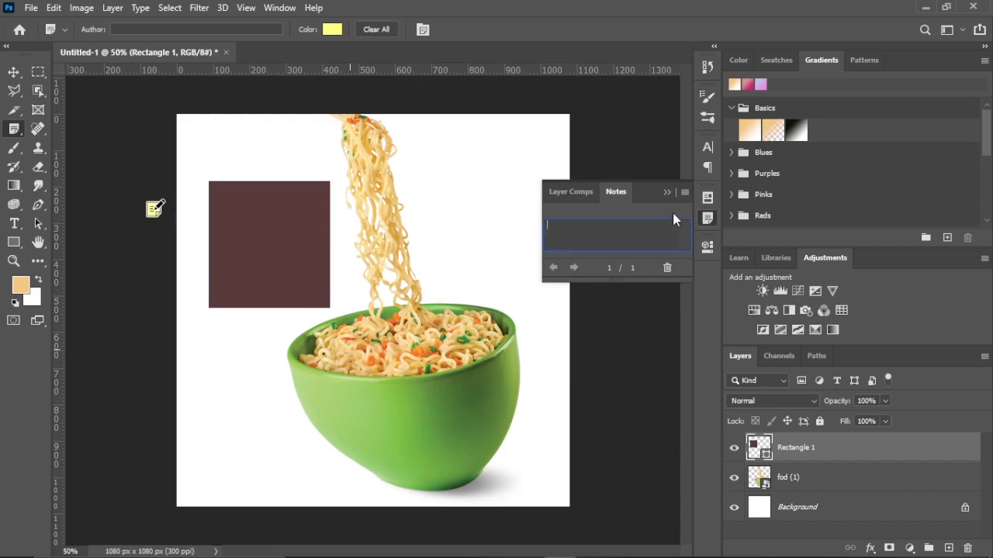
pyautogui.click(683, 183)
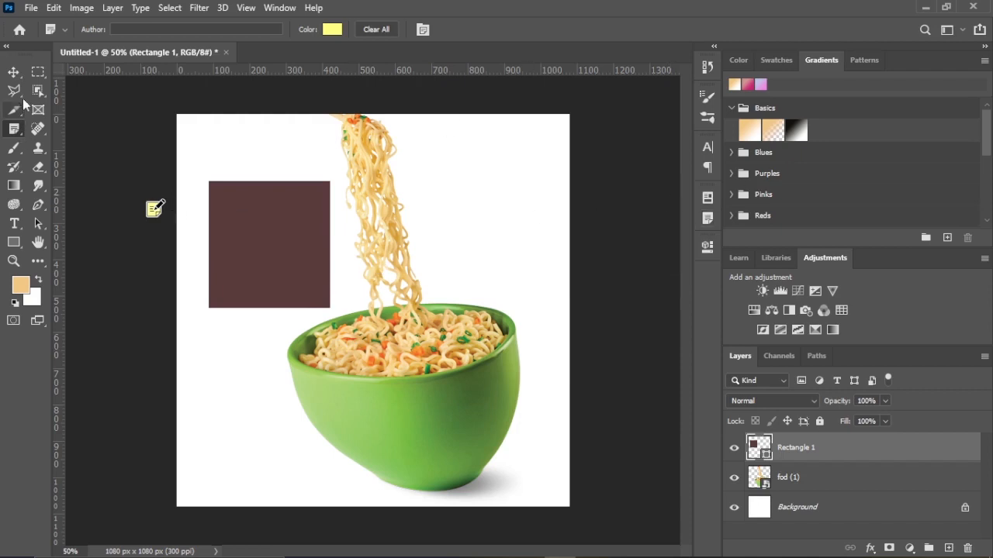
# Deselect the rectangle layer and move the note beside the canvas slightly downward with the Move tool
pyautogui.click(14, 73)
pyautogui.click(112, 202)
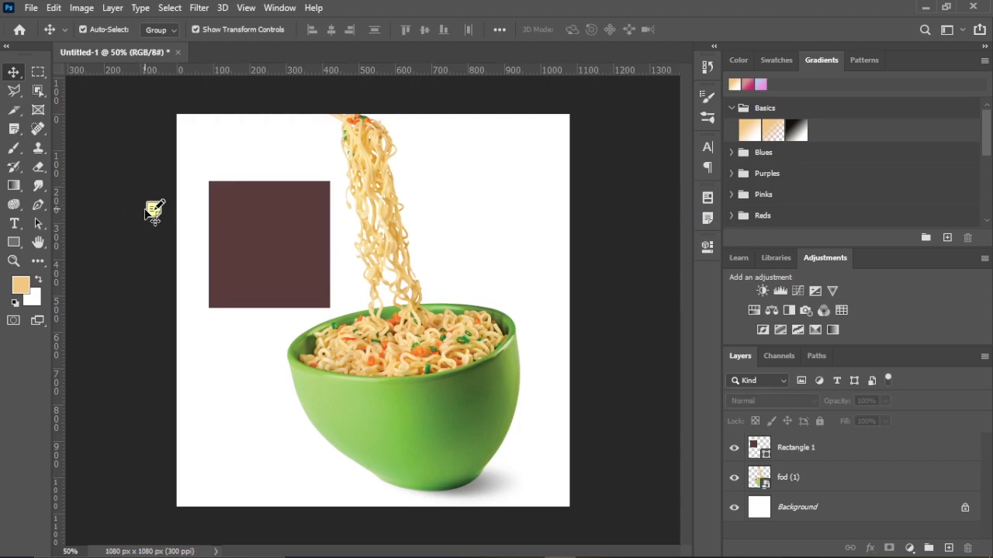
pyautogui.moveTo(150, 208); pyautogui.dragTo(157, 224)
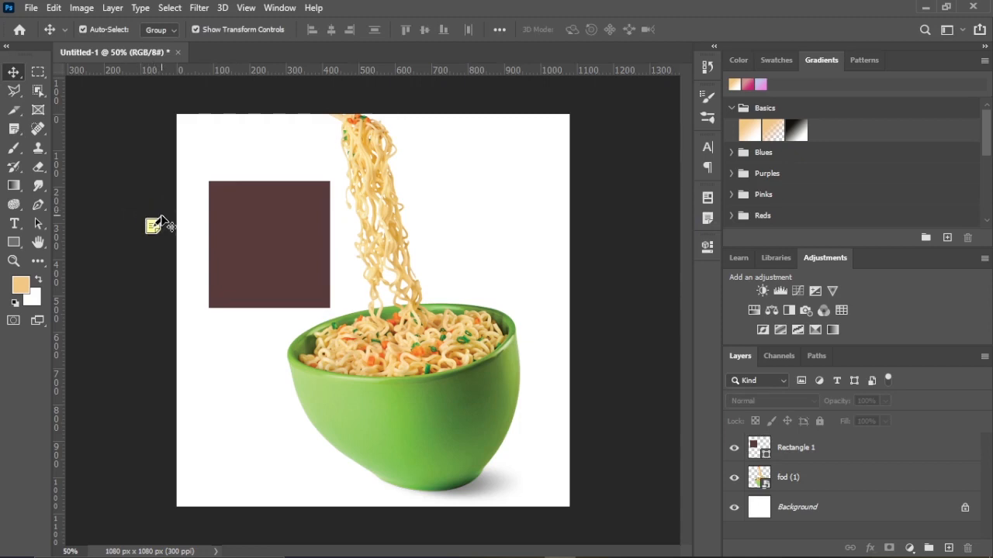
# Undo the note's move and its placement beside the canvas, and activate the Count tool
pyautogui.hotkey('ctrl', 'z')
pyautogui.hotkey('ctrl', 'z')
pyautogui.click(18, 132)
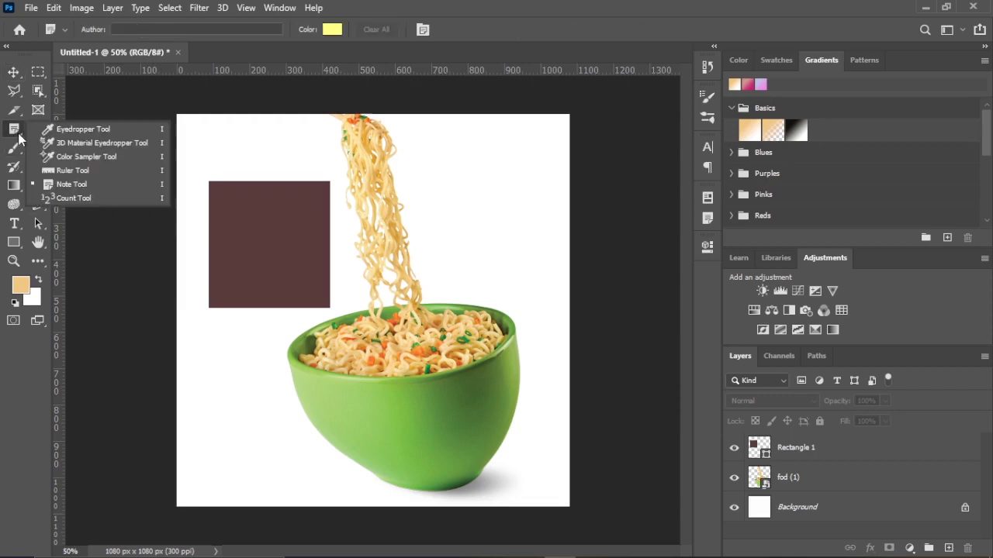
pyautogui.click(68, 199)
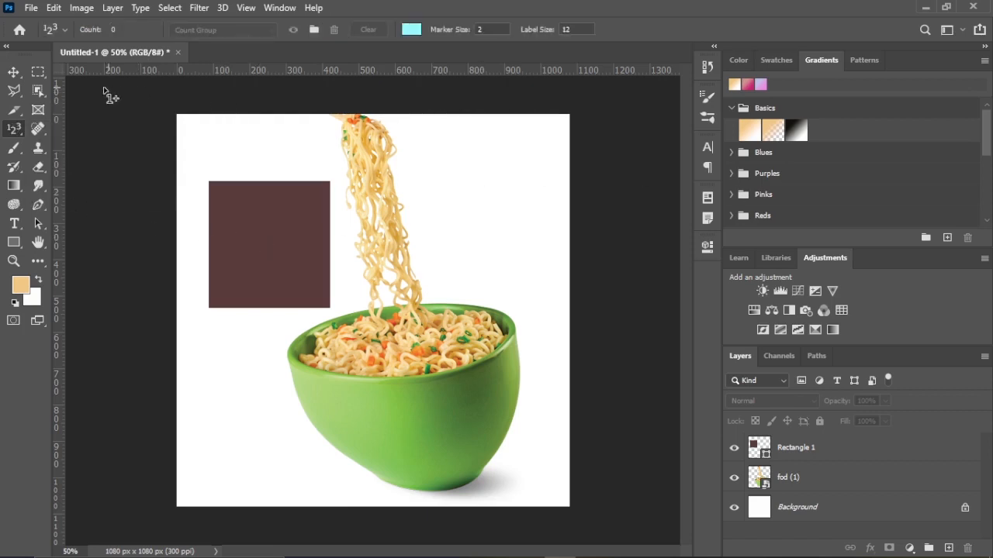
# Sample dark brown from the rectangle and white from the background as foreground colours with the Eyedropper tool
pyautogui.click(21, 137)
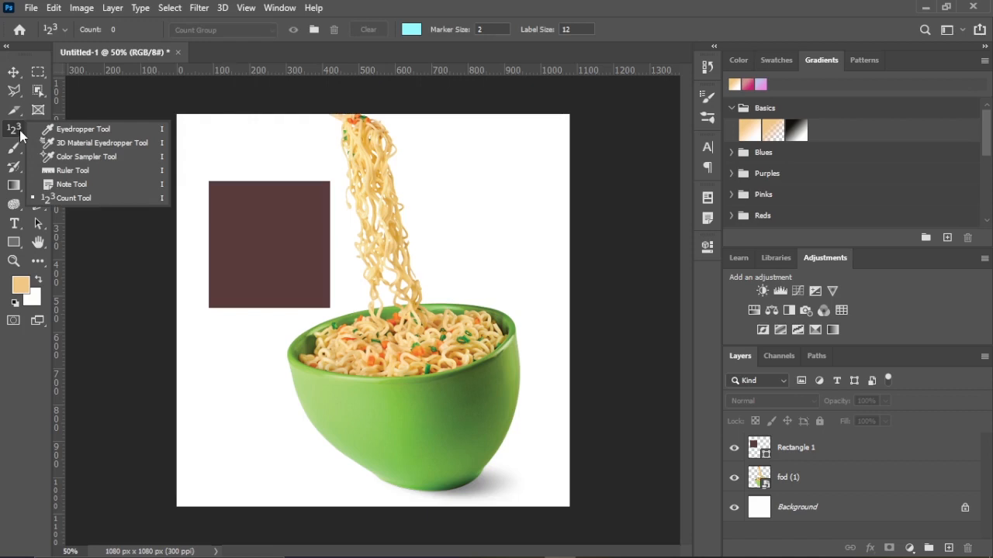
pyautogui.click(19, 136)
pyautogui.click(19, 136)
pyautogui.click(91, 131)
pyautogui.click(318, 204)
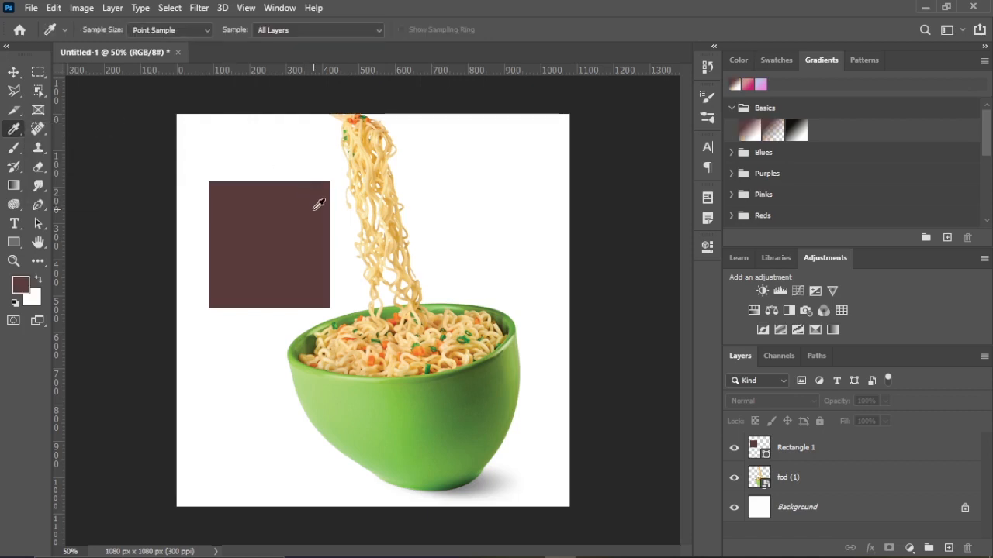
pyautogui.click(438, 205)
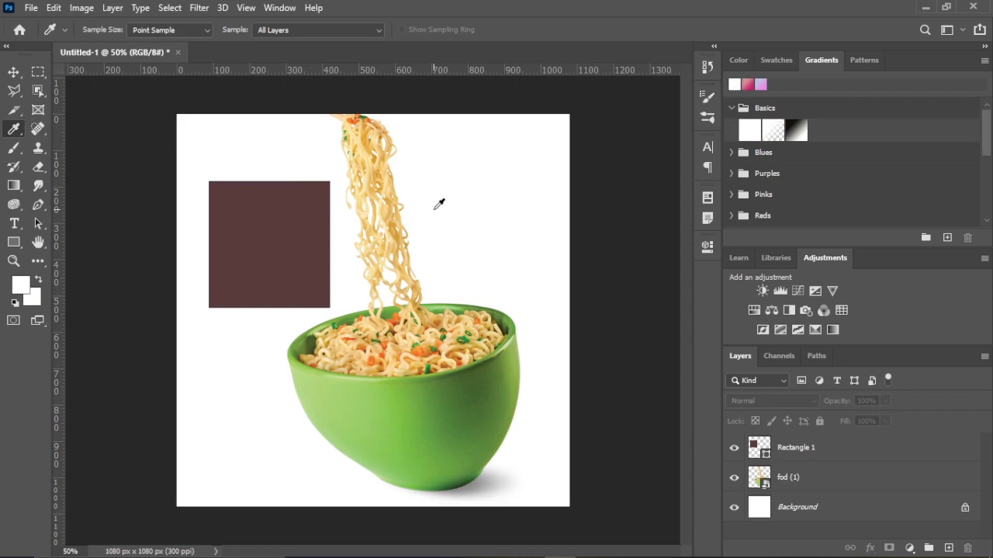
pyautogui.click(12, 73)
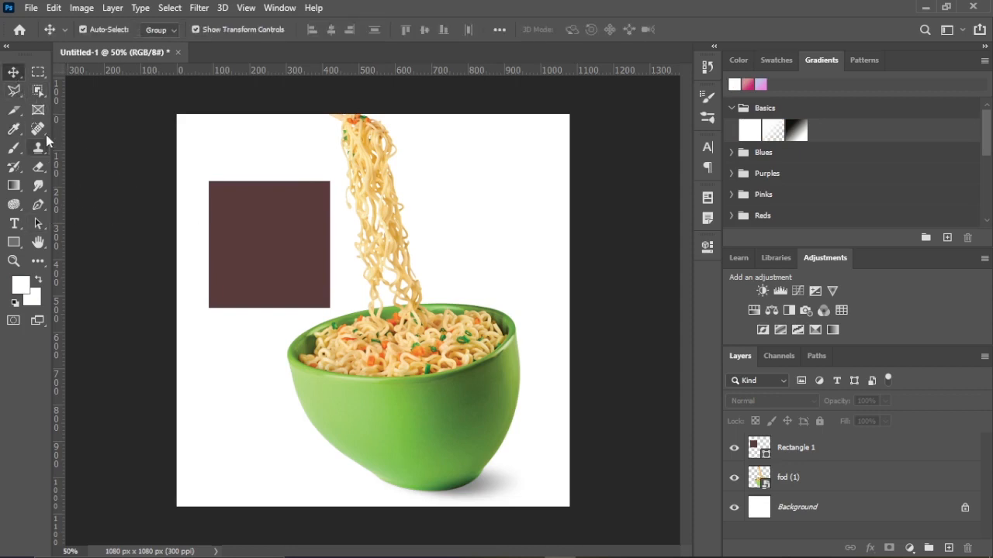
pyautogui.click(14, 129)
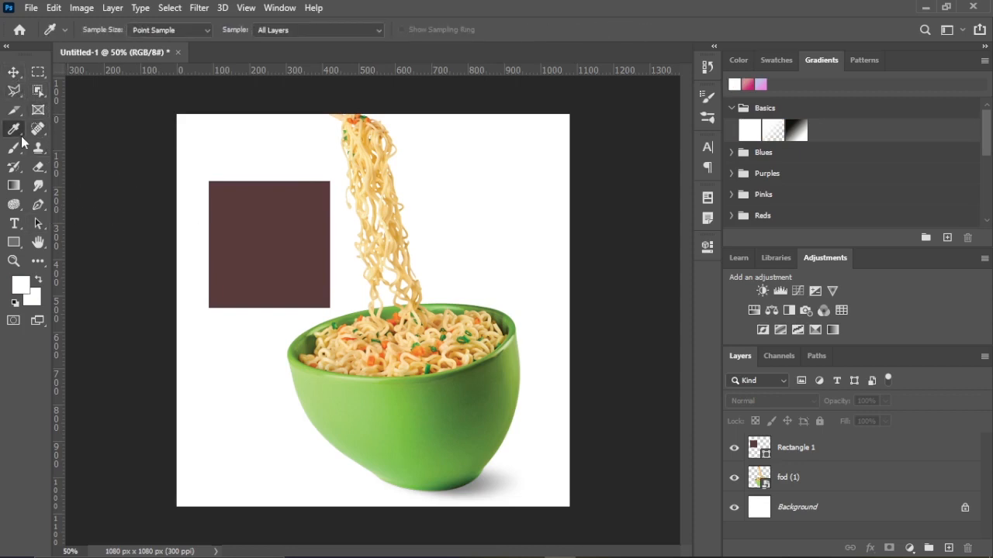
pyautogui.rightClick(21, 138)
pyautogui.click(21, 138)
# Outline the upper part of the brown rectangle with the Patch tool and try to delete that area from the Rectangle 1 layer
pyautogui.click(40, 139)
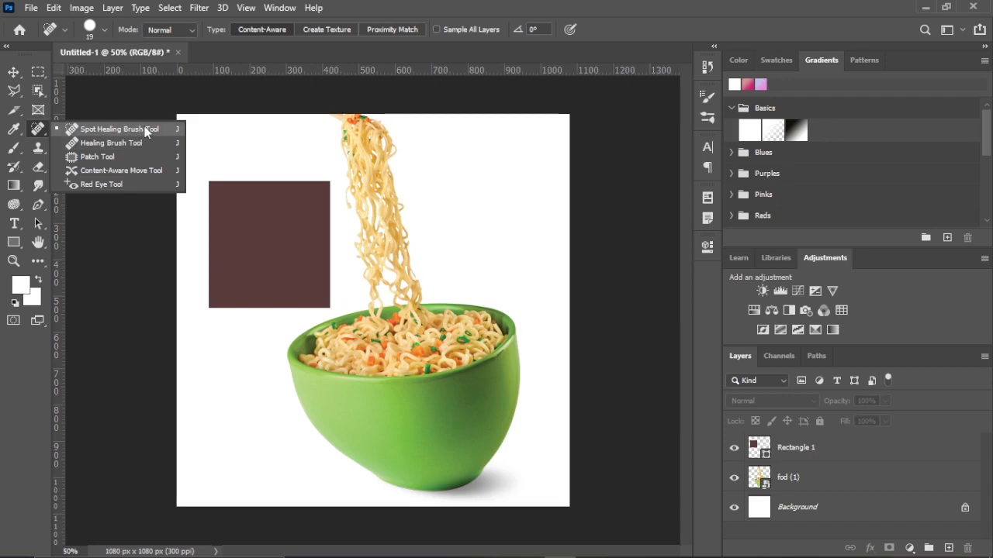
pyautogui.click(106, 158)
pyautogui.moveTo(226, 163); pyautogui.dragTo(324, 273)
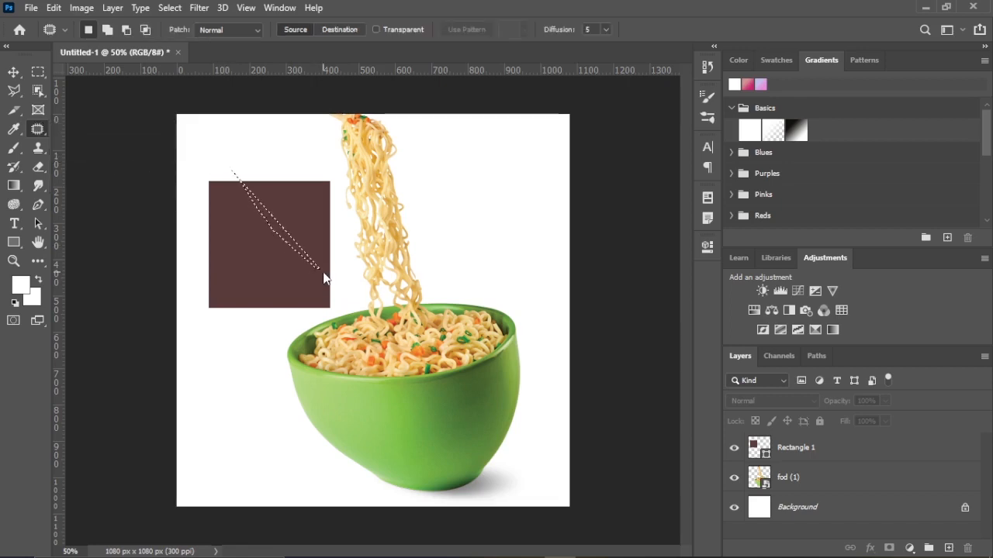
pyautogui.moveTo(338, 229)
pyautogui.mouseDown()
pyautogui.moveTo(334, 158)
pyautogui.moveTo(326, 124)
pyautogui.mouseUp()
pyautogui.click(802, 448)
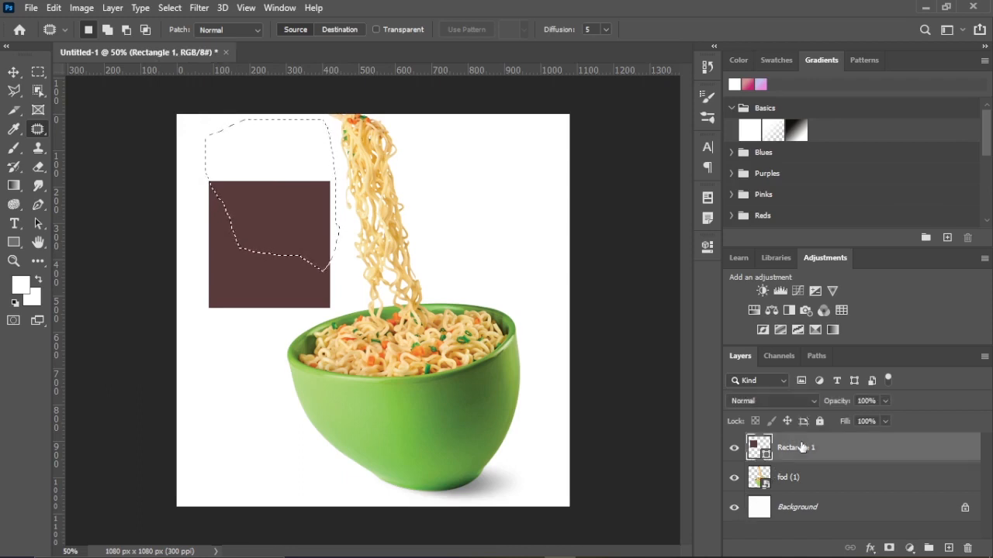
pyautogui.press('Delete')
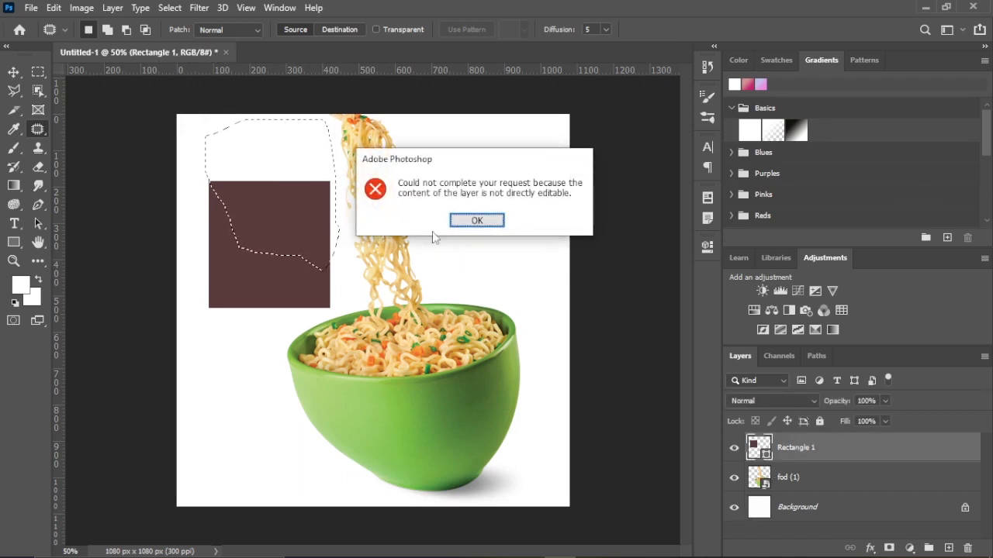
pyautogui.press('Return')
# Rasterize the Rectangle 1 layer and delete the selected area from it
pyautogui.rightClick(845, 439)
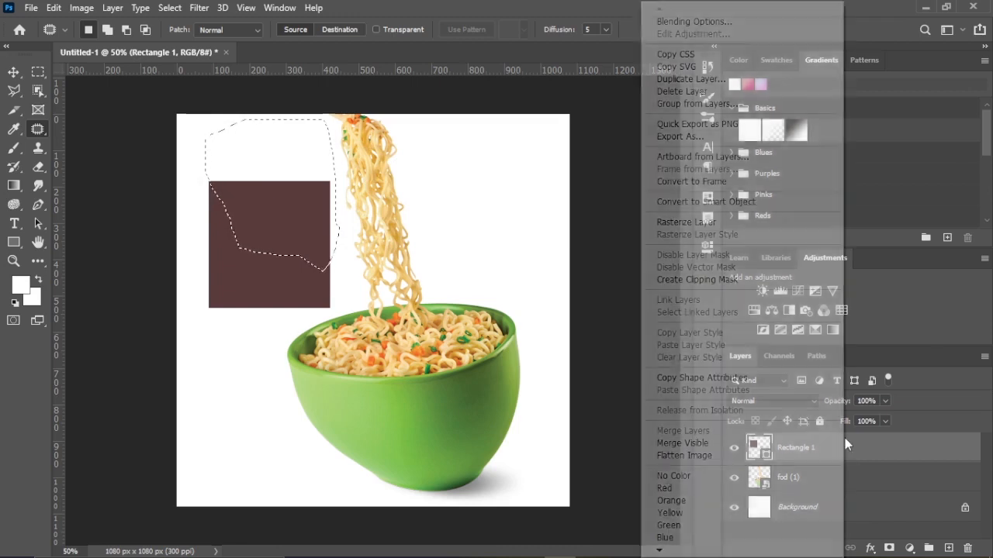
pyautogui.click(688, 223)
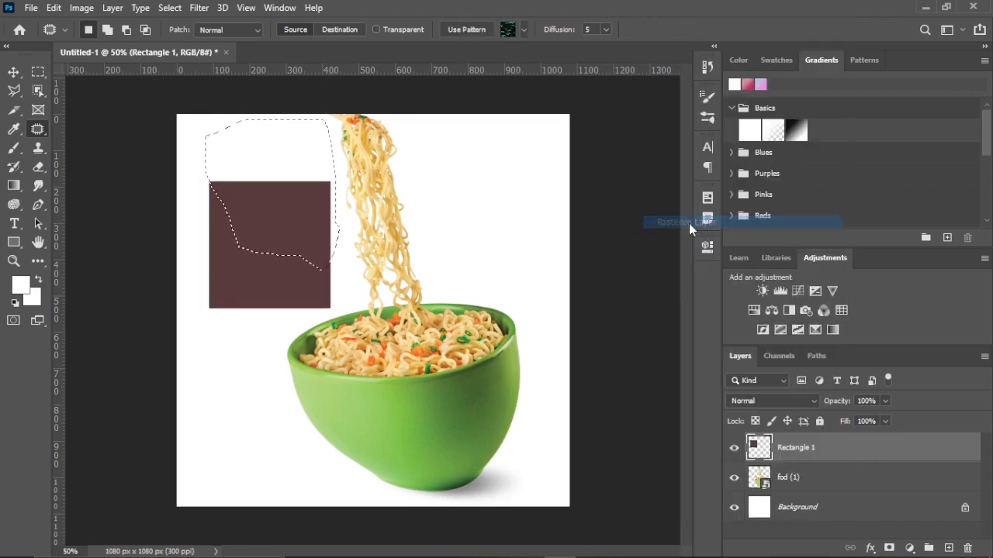
pyautogui.press('Delete')
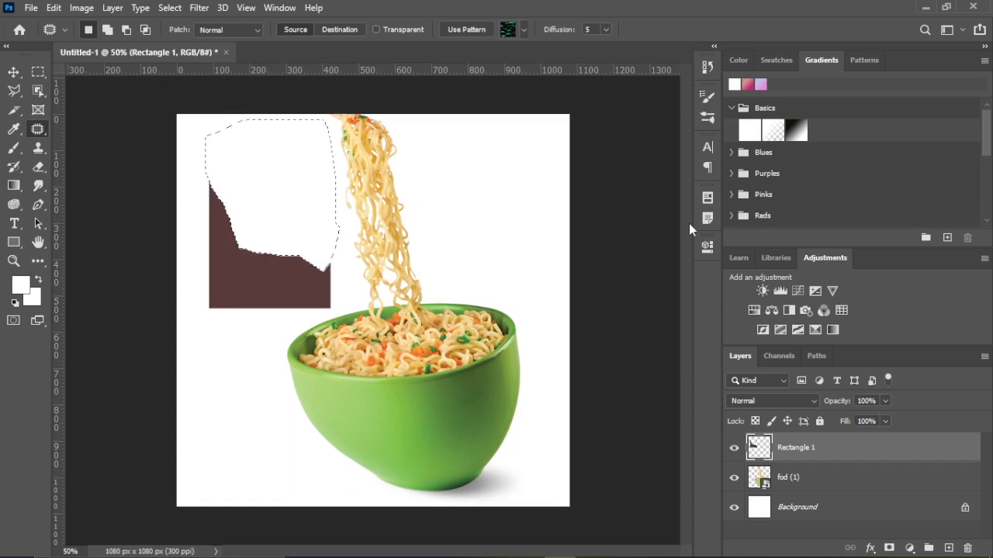
# Undo the deletion of the rectangle's upper part and clear the selection
pyautogui.hotkey('ctrl', 'z')
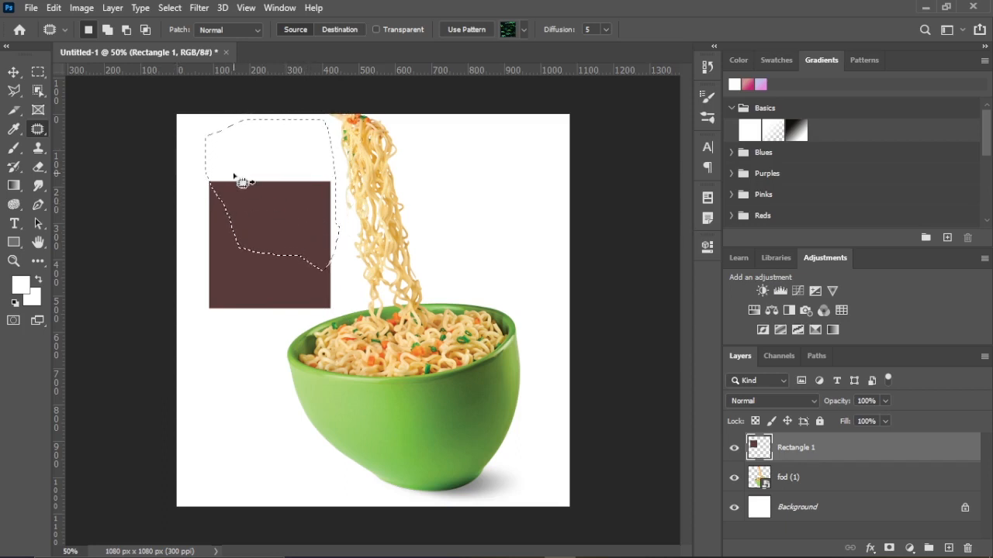
pyautogui.hotkey('ctrl', 'd')
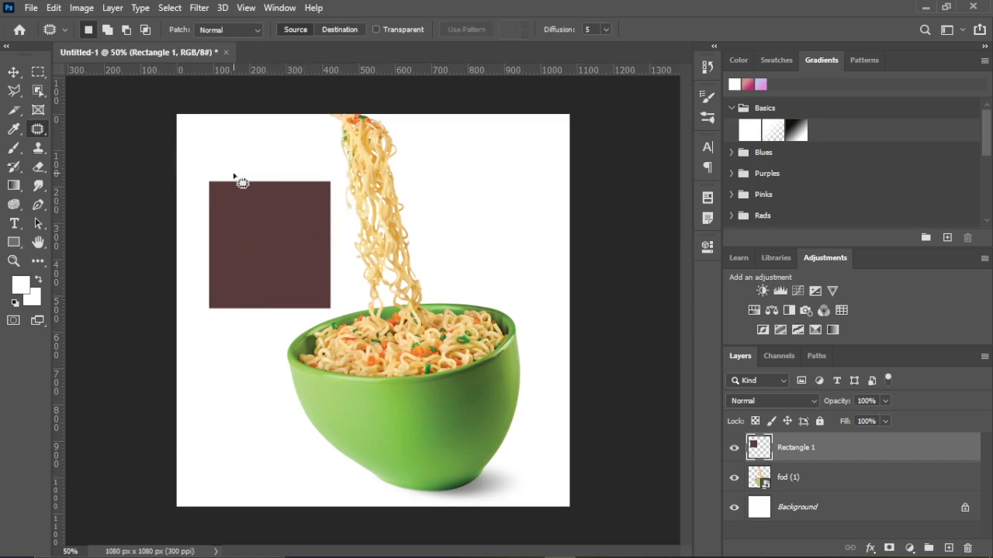
# Try deleting the rectangle's right part outlined with the Content-Aware Move tool, and undo the deletion and deselect
pyautogui.rightClick(45, 133)
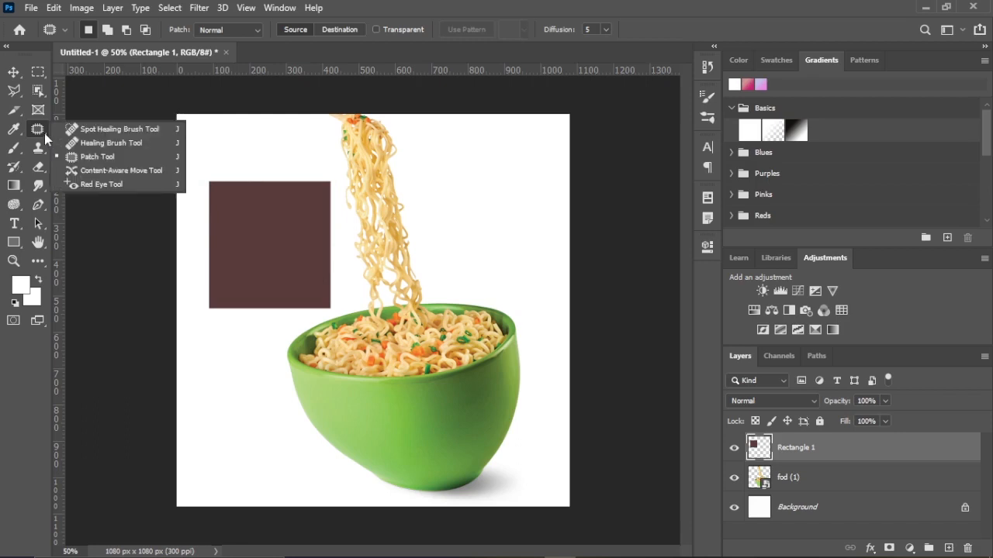
pyautogui.click(88, 172)
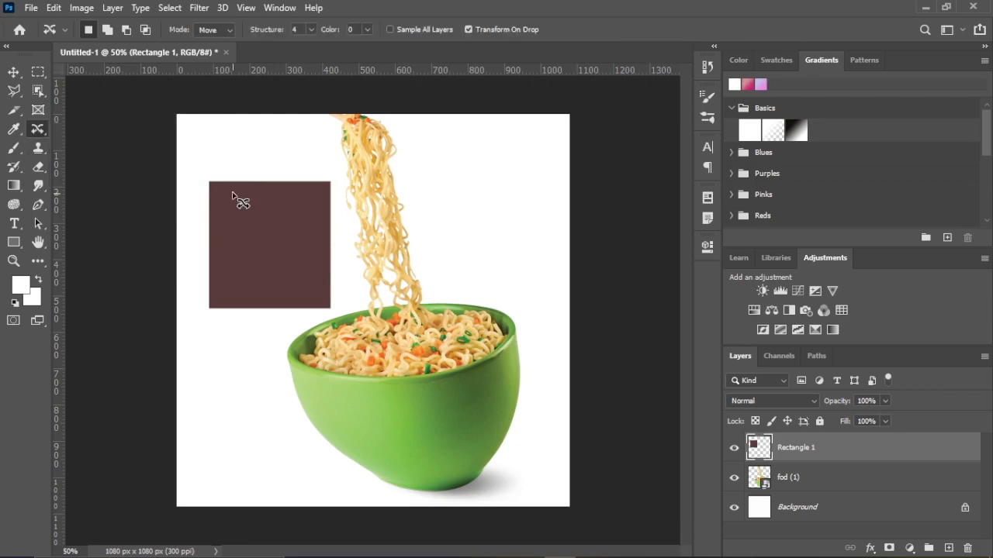
pyautogui.moveTo(232, 184); pyautogui.dragTo(299, 314)
pyautogui.moveTo(252, 145)
pyautogui.mouseDown()
pyautogui.moveTo(281, 233)
pyautogui.moveTo(286, 322)
pyautogui.mouseUp()
pyautogui.moveTo(254, 142)
pyautogui.mouseDown()
pyautogui.moveTo(276, 311)
pyautogui.moveTo(335, 336)
pyautogui.moveTo(378, 263)
pyautogui.moveTo(361, 159)
pyautogui.moveTo(297, 118)
pyautogui.moveTo(274, 111)
pyautogui.moveTo(262, 140)
pyautogui.mouseUp()
pyautogui.press('Delete')
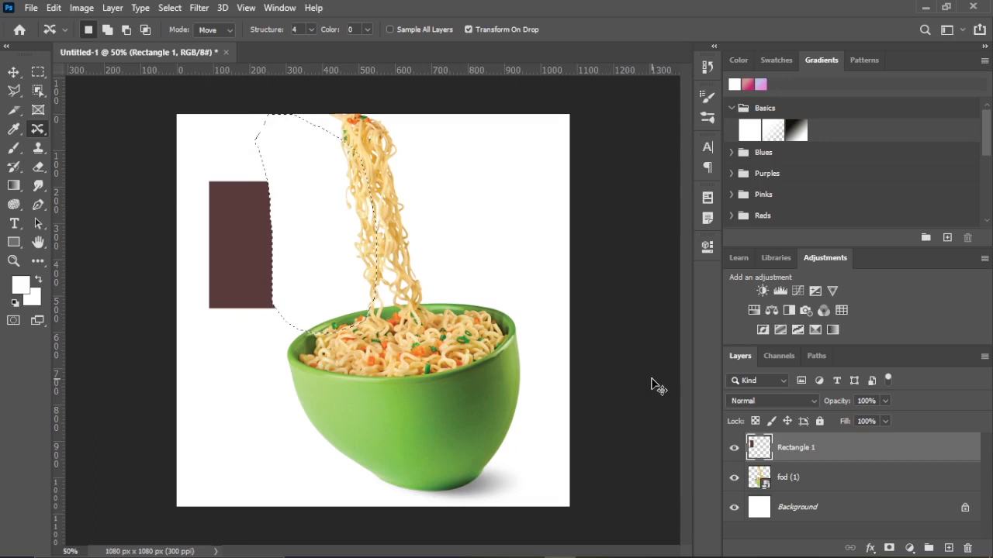
pyautogui.hotkey('ctrl', 'z')
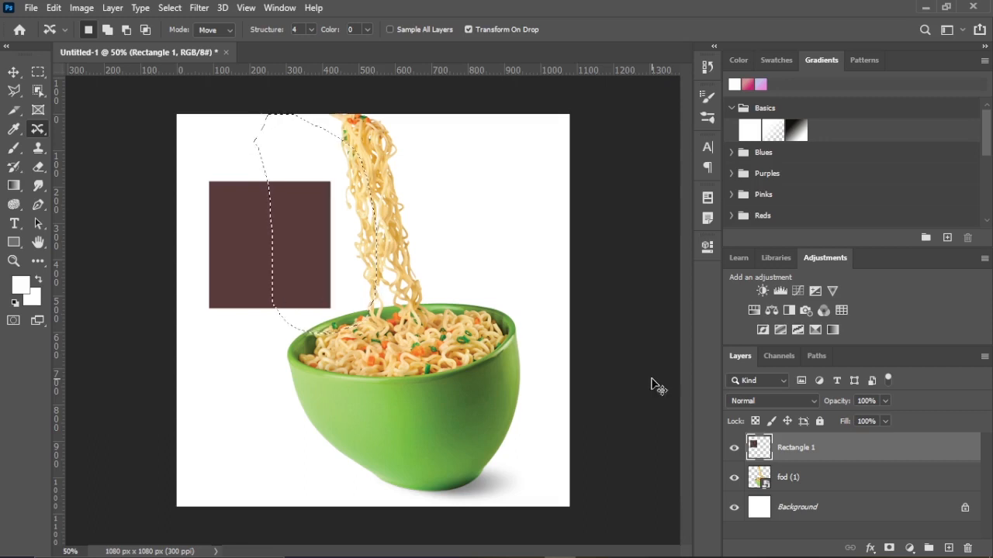
pyautogui.hotkey('ctrl', 'd')
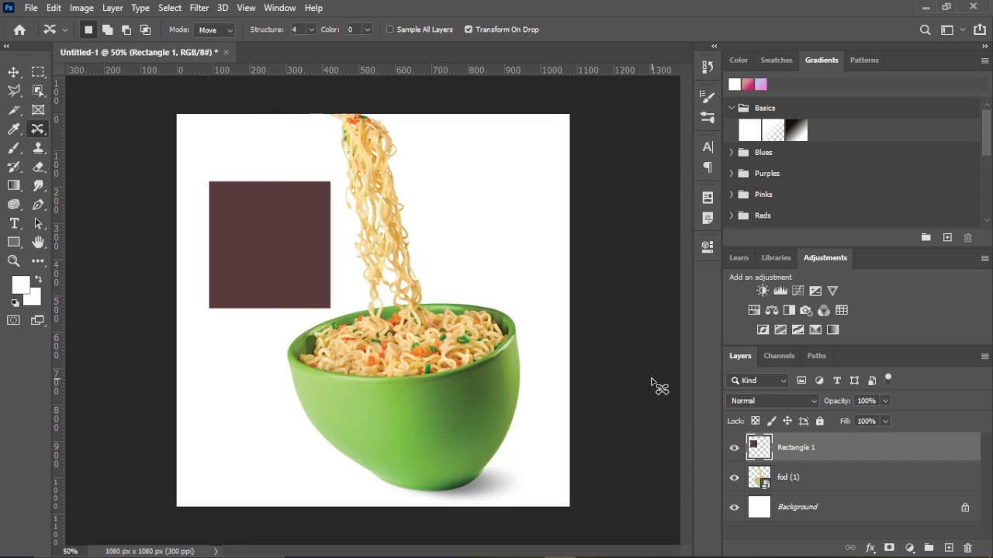
# Paint white over the right edge of the brown rectangle with the Brush tool at size 80
pyautogui.click(21, 156)
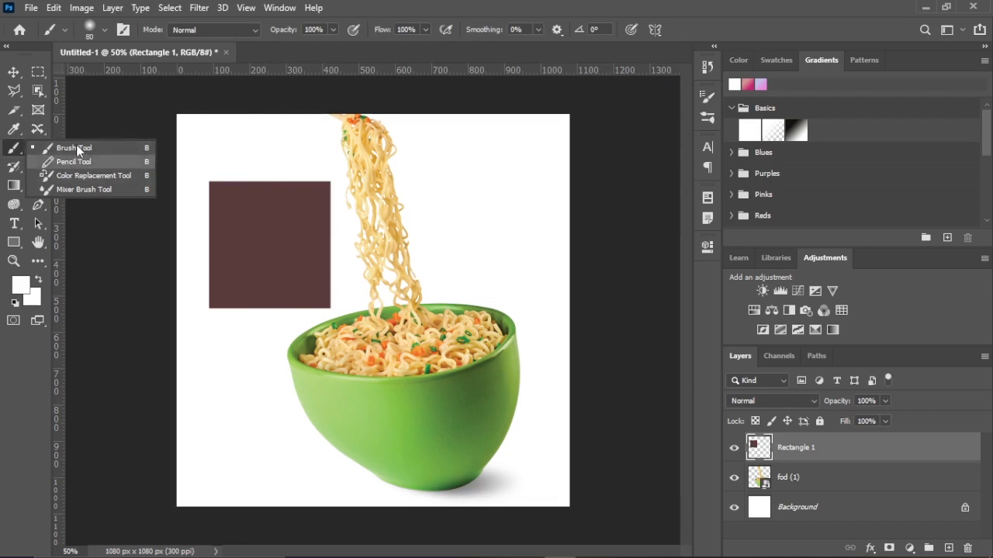
pyautogui.click(77, 148)
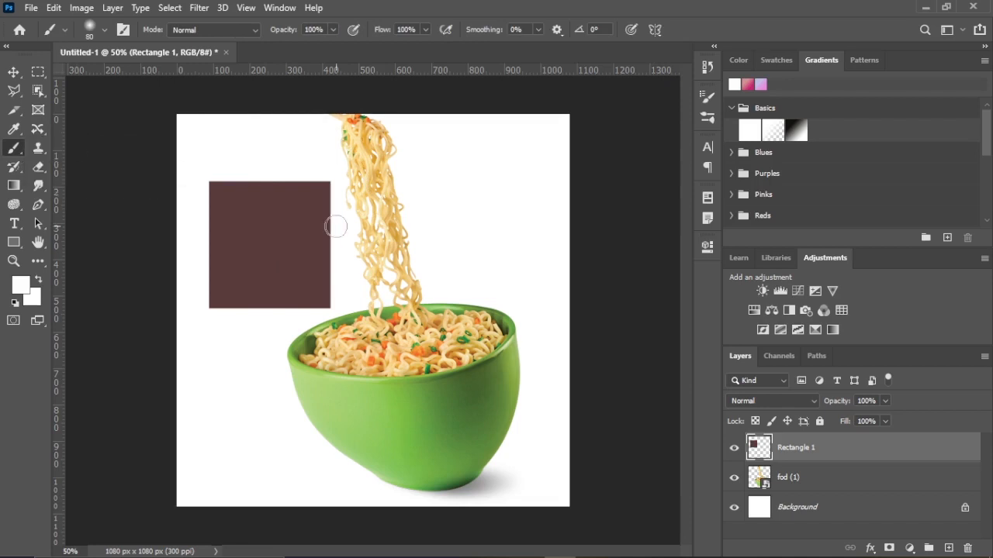
pyautogui.moveTo(333, 225)
pyautogui.mouseDown()
pyautogui.moveTo(341, 259)
pyautogui.moveTo(327, 252)
pyautogui.moveTo(316, 281)
pyautogui.moveTo(319, 320)
pyautogui.moveTo(345, 190)
pyautogui.mouseUp()
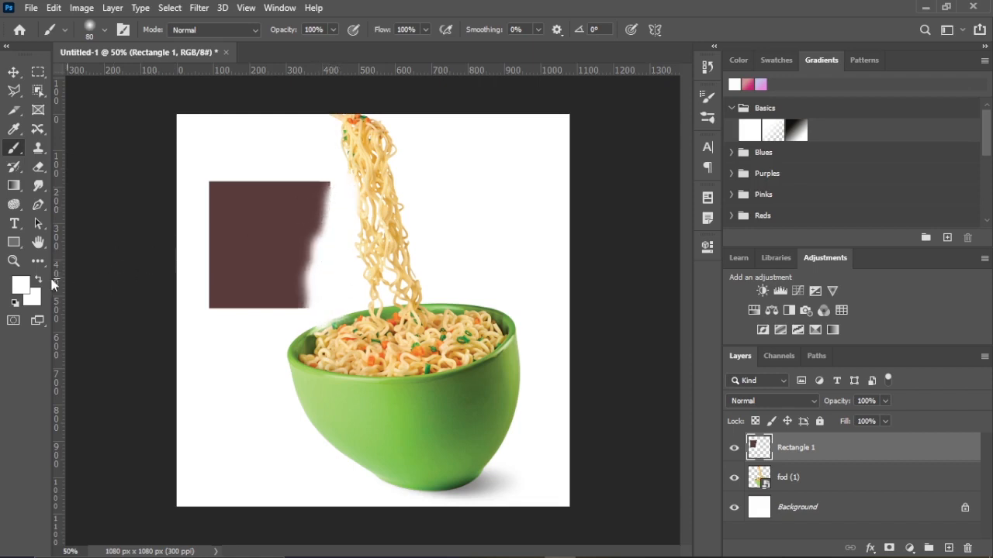
# Try the Clone Stamp tool on the noodles and the brown rectangle without defining a source point
pyautogui.click(38, 147)
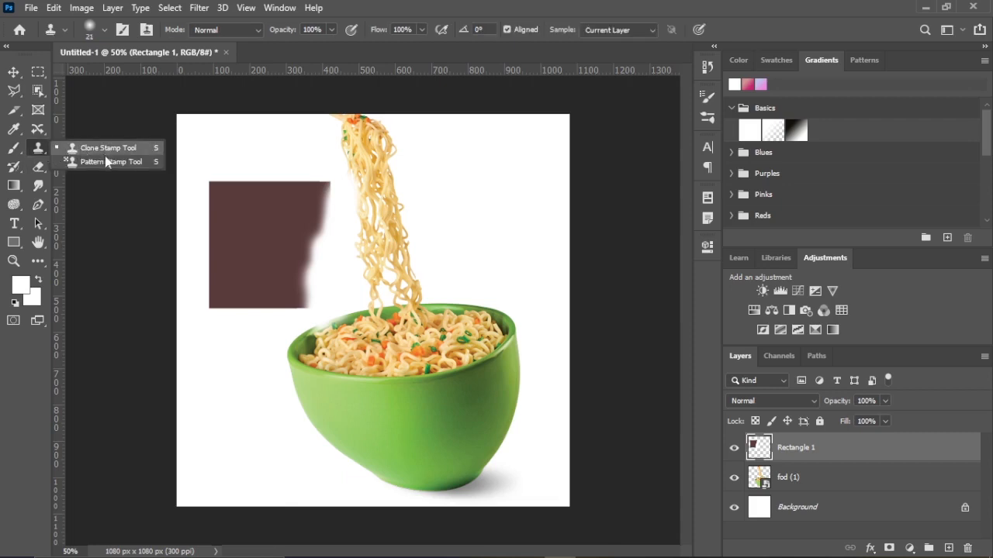
pyautogui.click(86, 148)
pyautogui.click(386, 223)
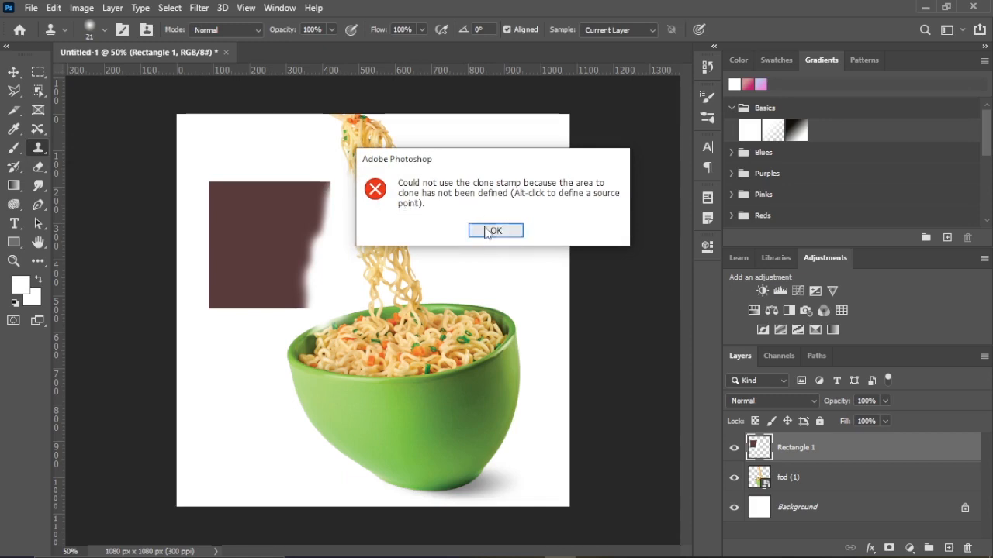
pyautogui.click(497, 229)
pyautogui.click(238, 249)
pyautogui.click(497, 231)
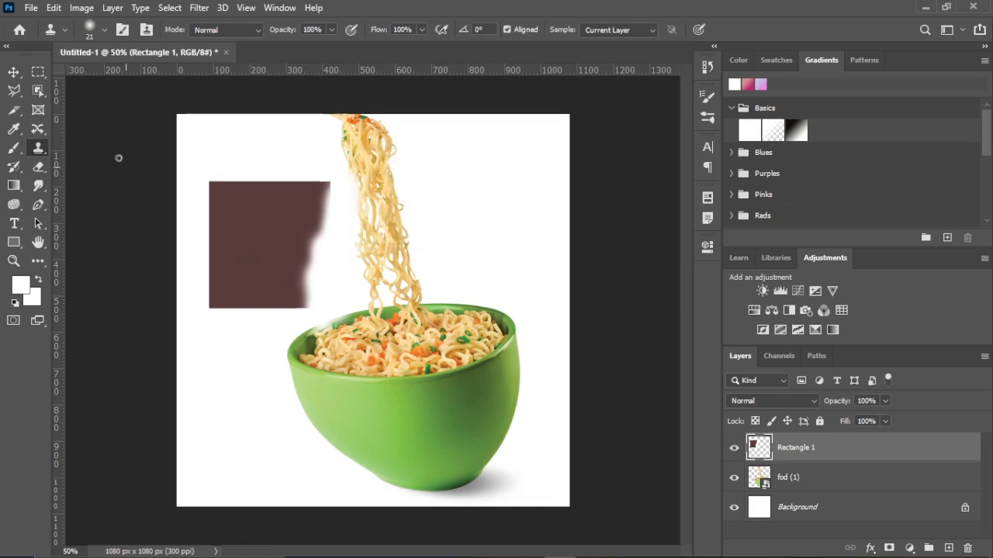
pyautogui.click(13, 72)
pyautogui.click(14, 168)
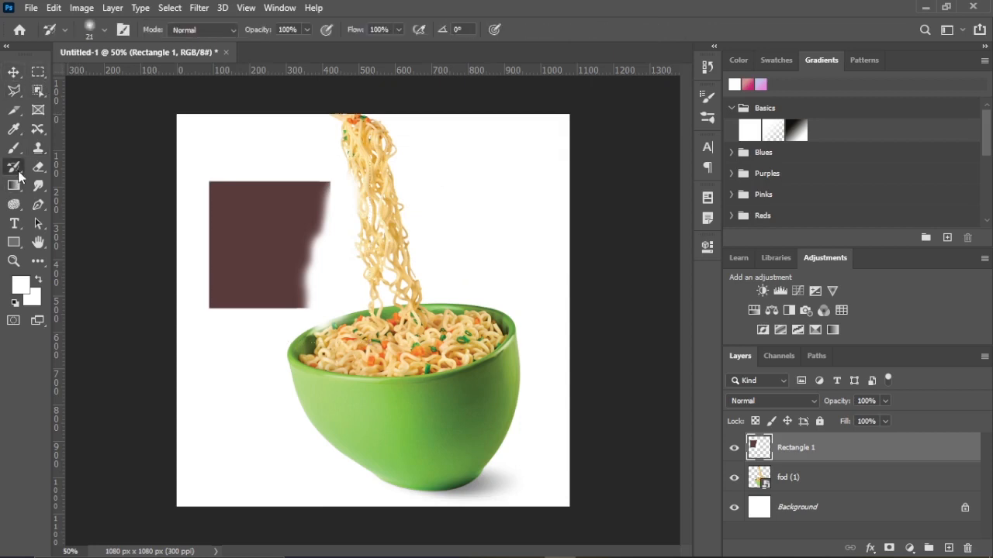
pyautogui.rightClick(14, 167)
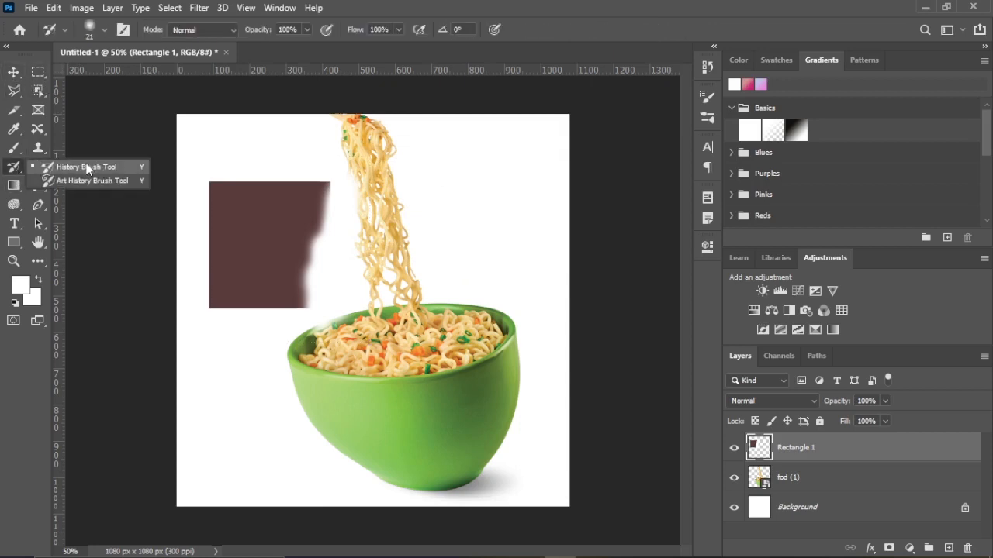
pyautogui.click(15, 172)
pyautogui.click(38, 166)
pyautogui.rightClick(38, 166)
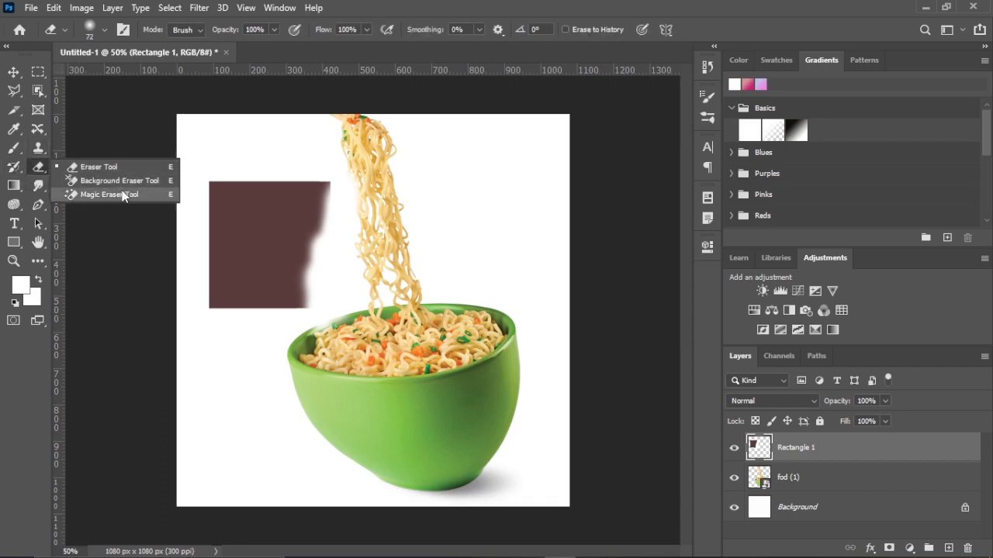
# Try filling the empty area of the Rectangle 1 layer with white using the Paint Bucket tool, and undo the fill
pyautogui.click(12, 192)
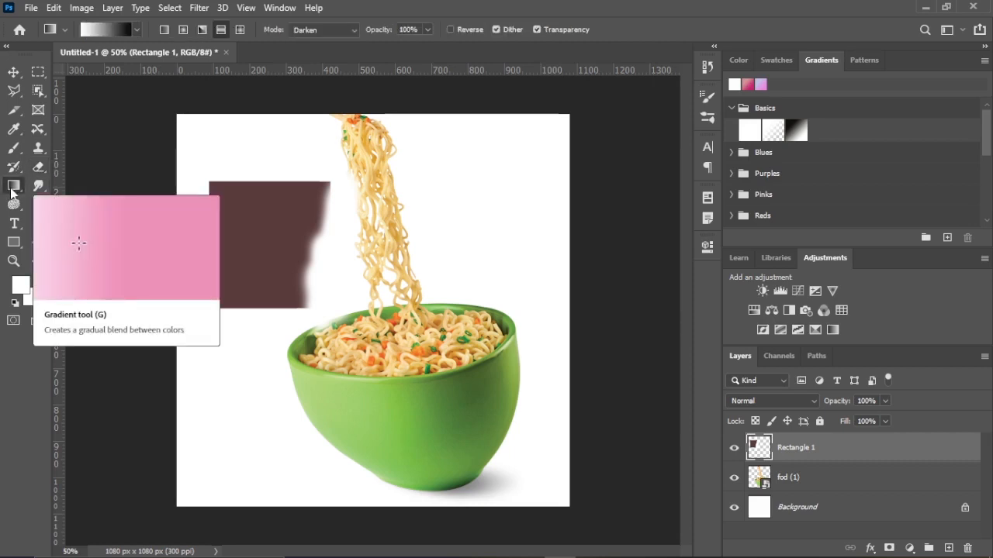
pyautogui.rightClick(21, 196)
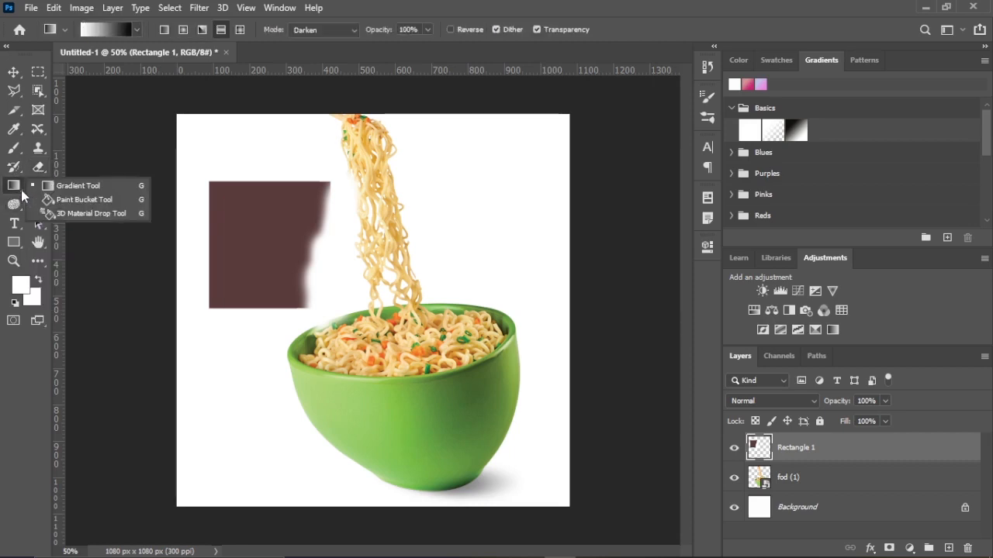
pyautogui.click(78, 200)
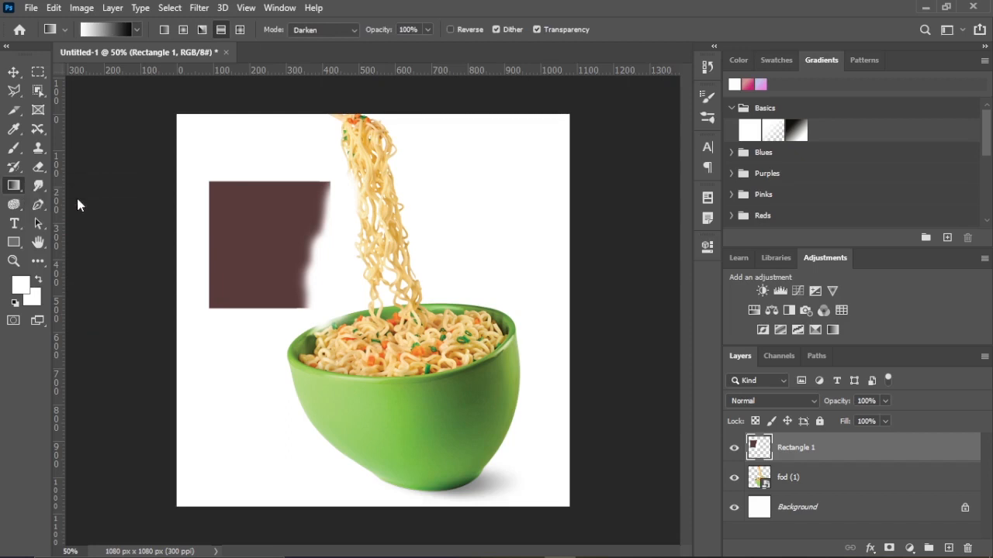
pyautogui.click(398, 324)
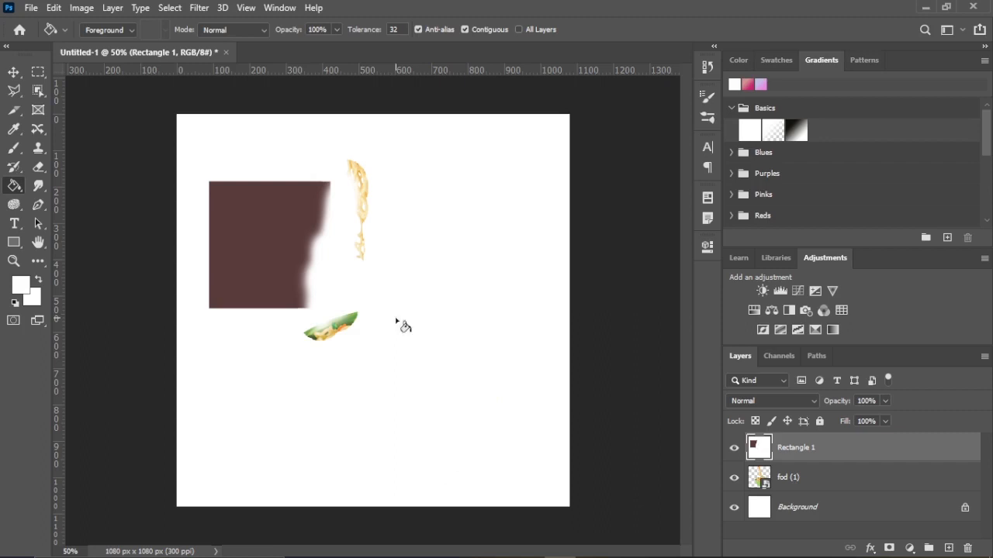
pyautogui.hotkey('ctrl', 'z')
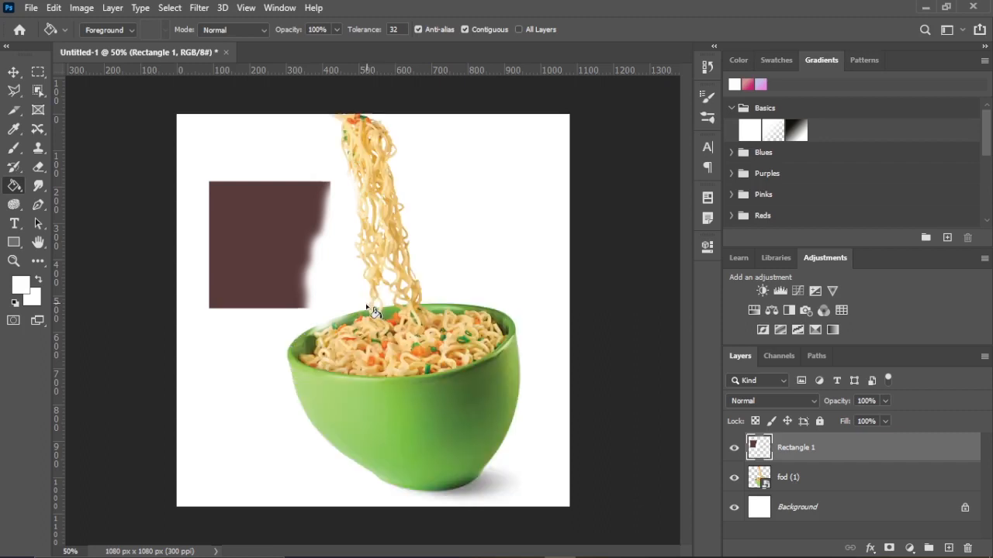
# Try filling the brown rectangle with white using the Paint Bucket tool, and undo the fill
pyautogui.click(245, 247)
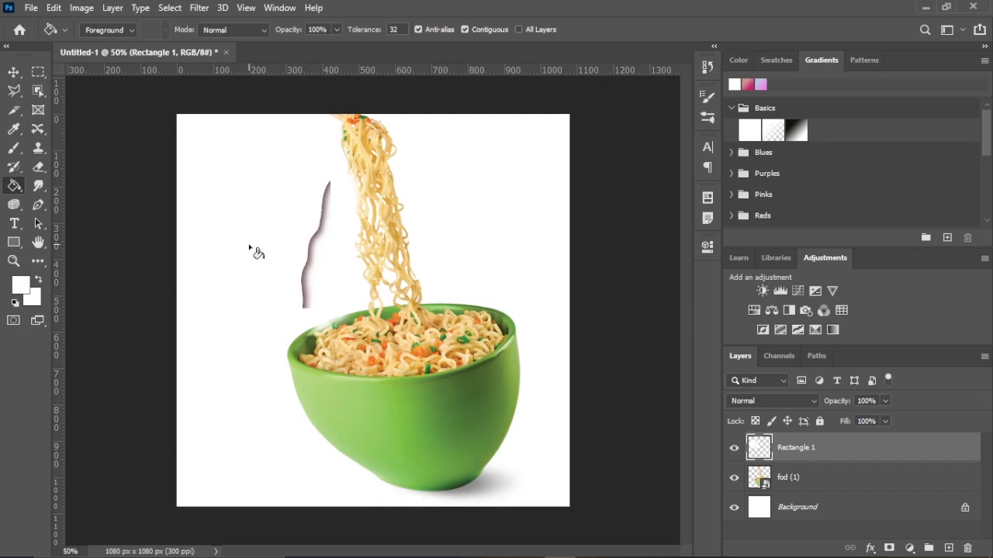
pyautogui.hotkey('ctrl', 'z')
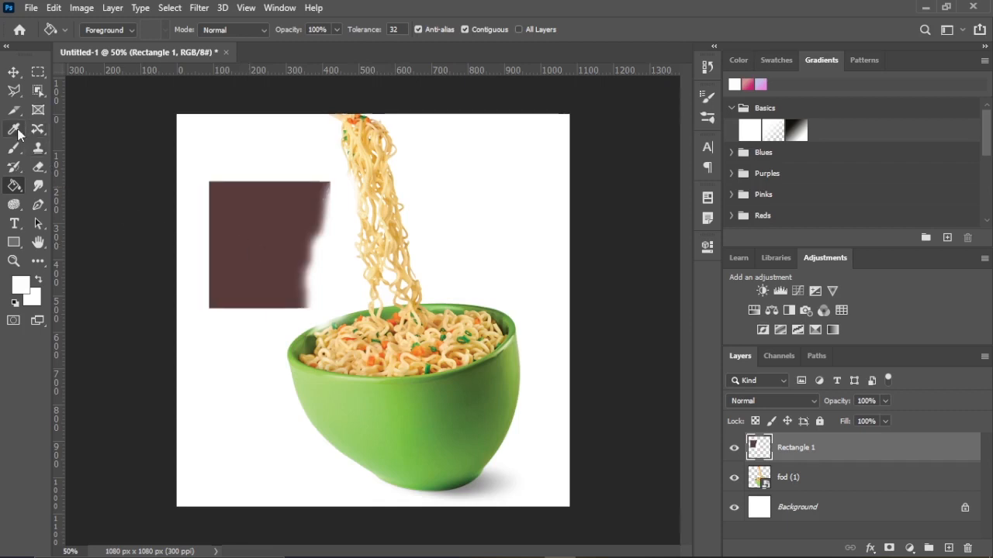
# Sample the rectangle's brown with the Eyedropper, try filling the layer's empty area with it twice, and undo both fills
pyautogui.click(14, 129)
pyautogui.click(292, 242)
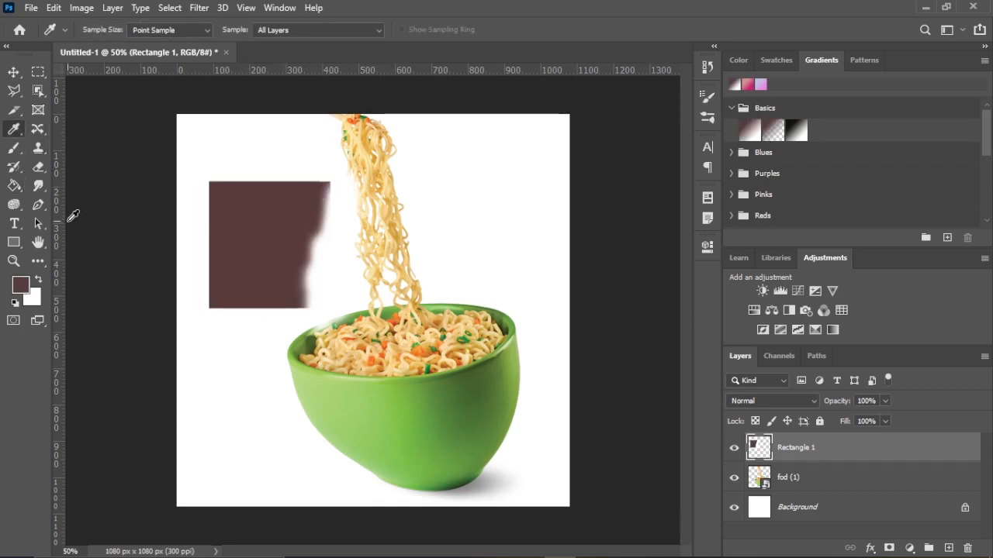
pyautogui.click(14, 186)
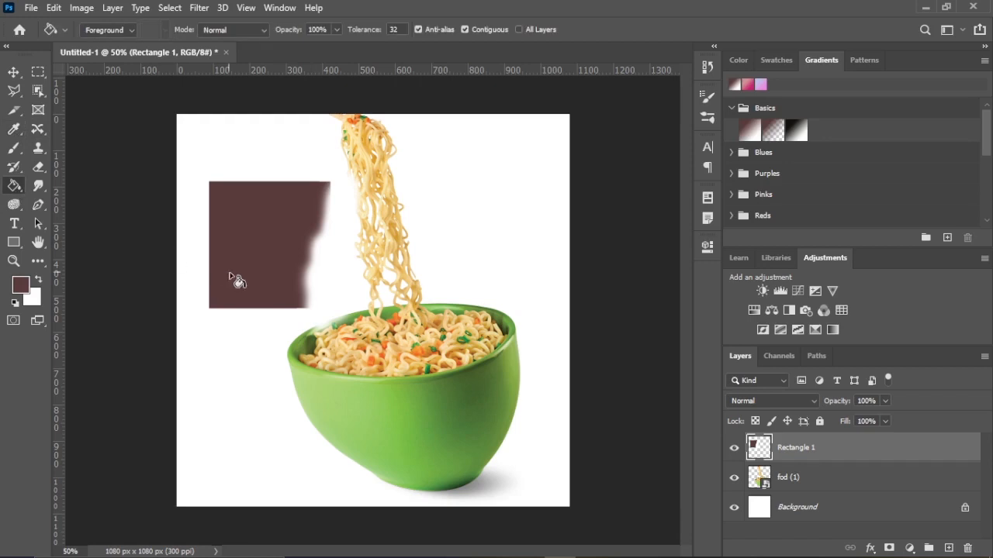
pyautogui.click(377, 346)
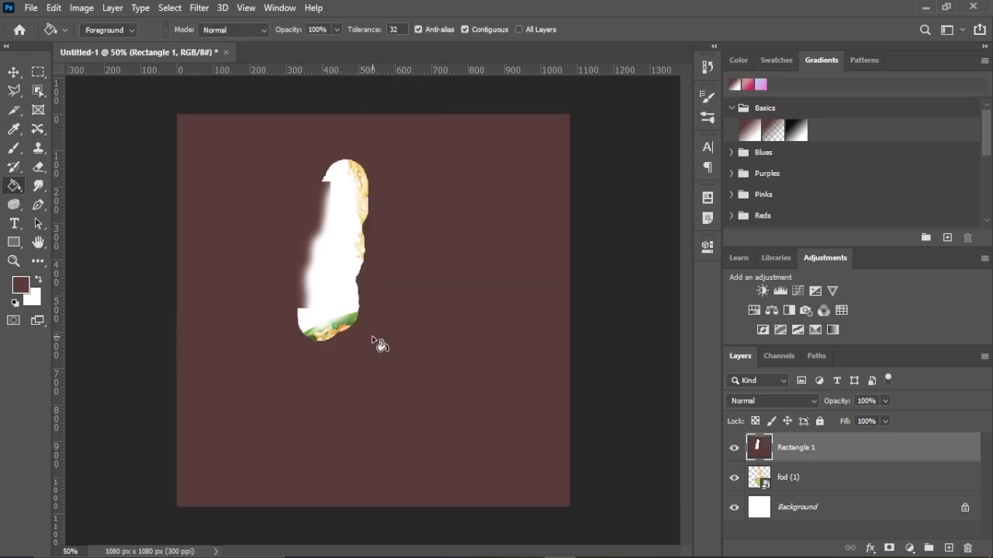
pyautogui.hotkey('ctrl', 'z')
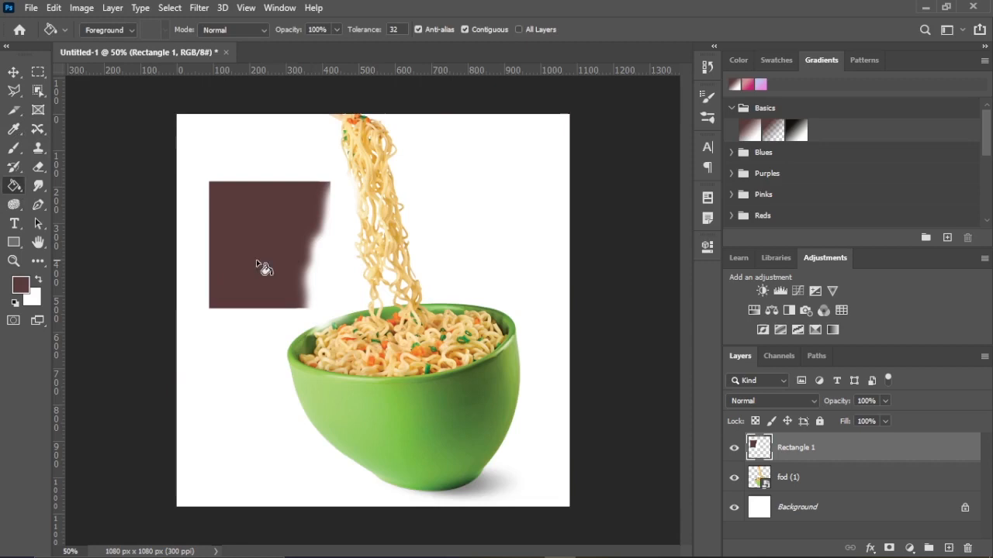
pyautogui.click(481, 231)
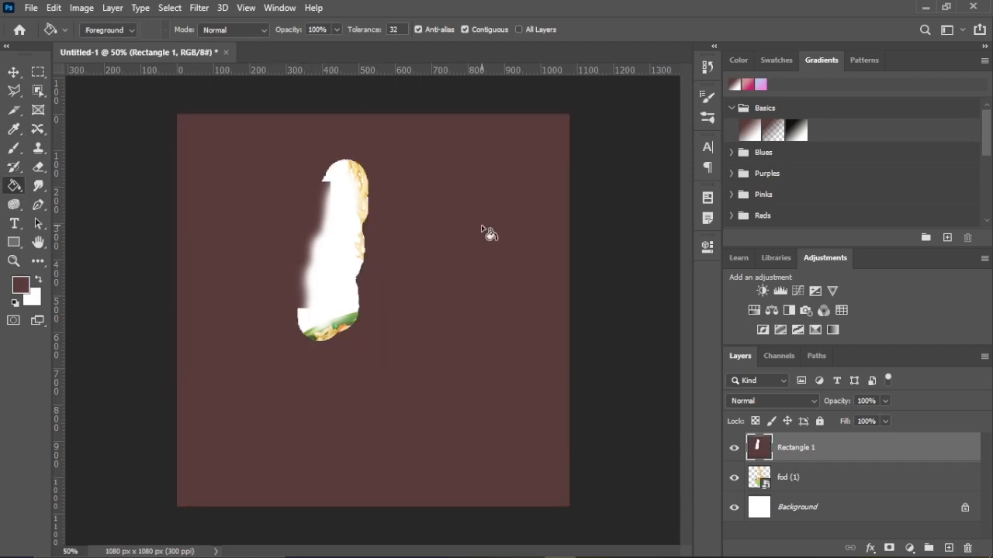
pyautogui.hotkey('ctrl', 'z')
pyautogui.hotkey('ctrl', 'z')
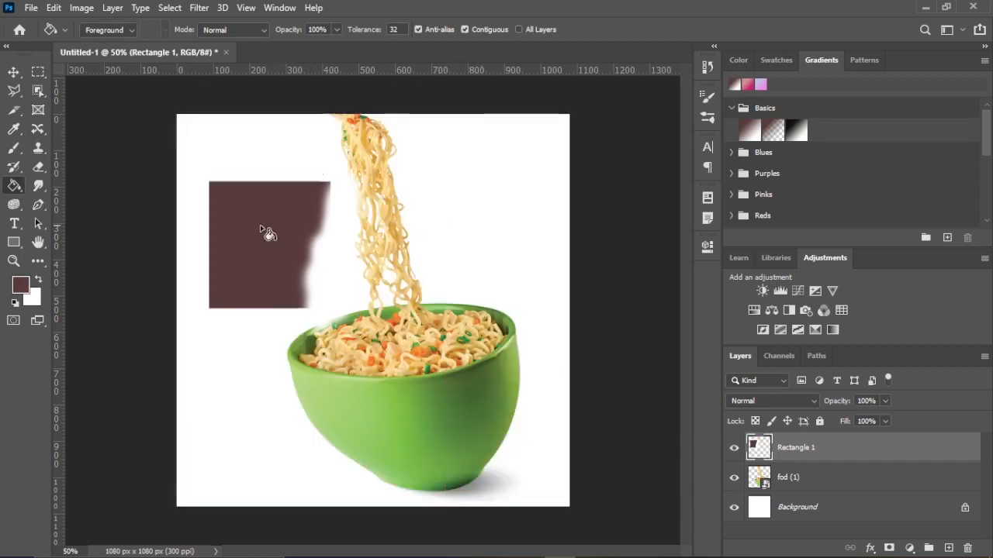
pyautogui.click(13, 73)
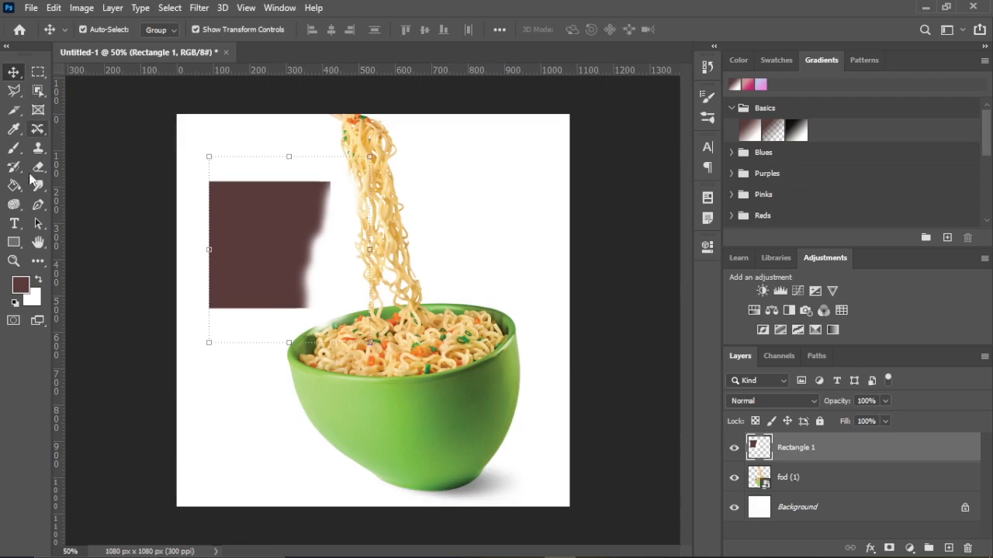
# Sample orange from the noodle bowl as the foreground colour, try filling the layer's empty area with it, and undo the fill
pyautogui.click(14, 130)
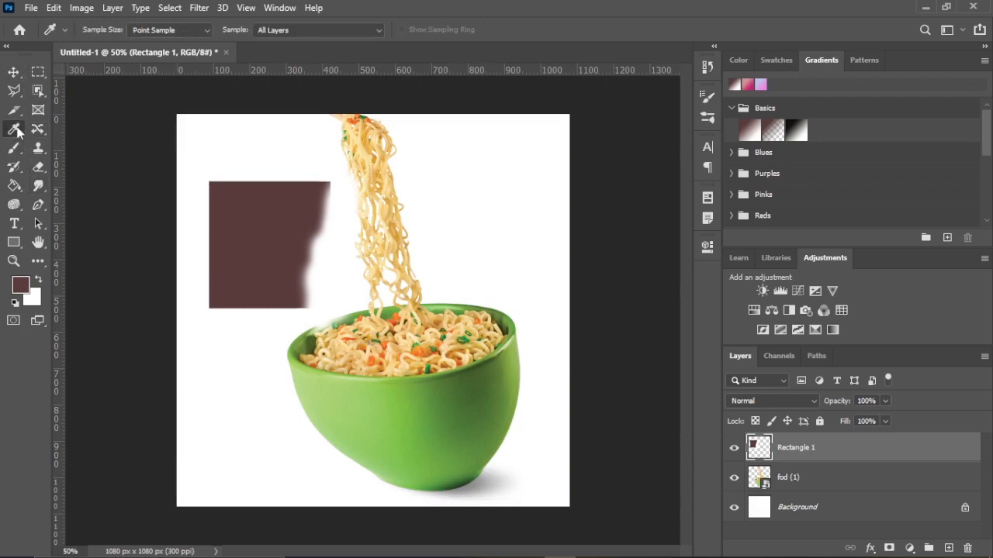
pyautogui.click(401, 316)
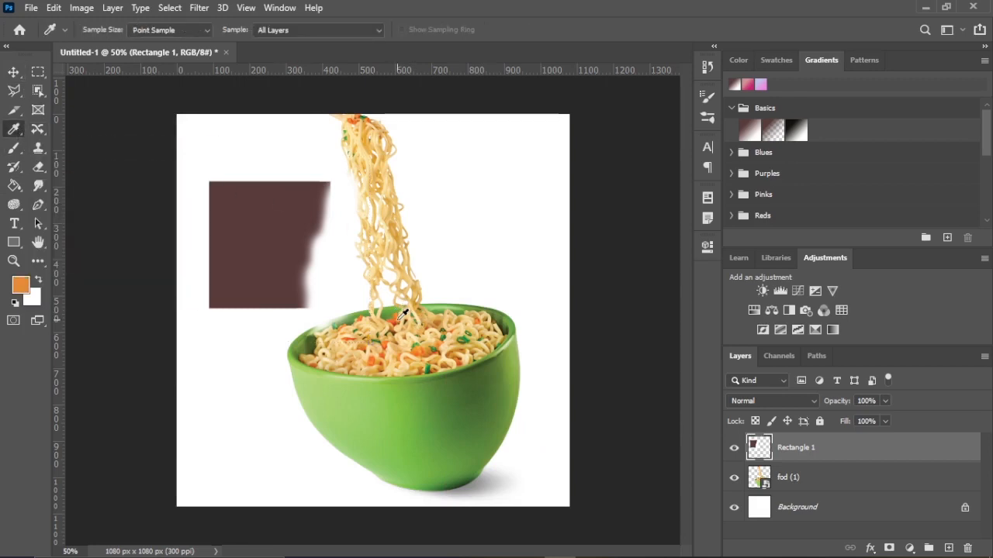
pyautogui.click(14, 186)
pyautogui.click(283, 158)
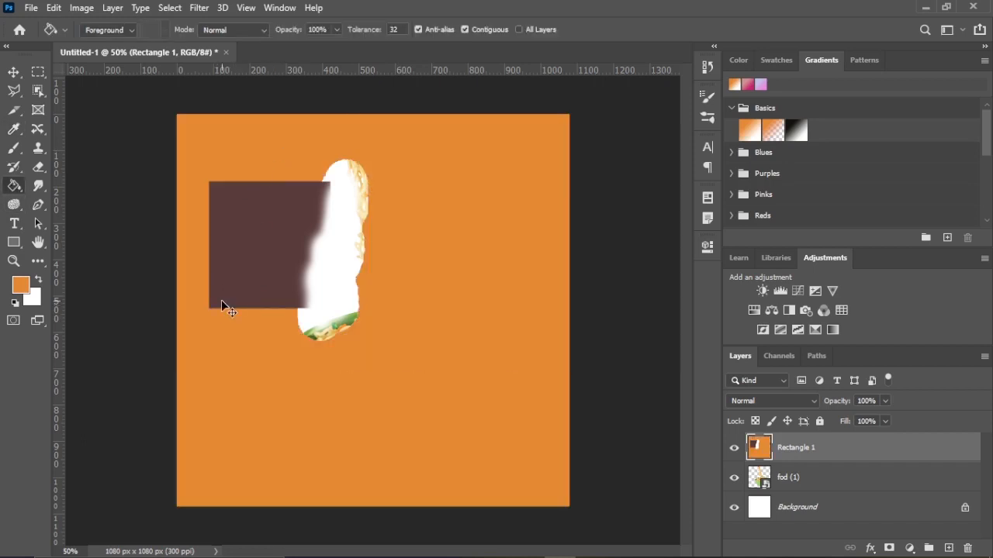
pyautogui.hotkey('ctrl', 'z')
pyautogui.click(21, 73)
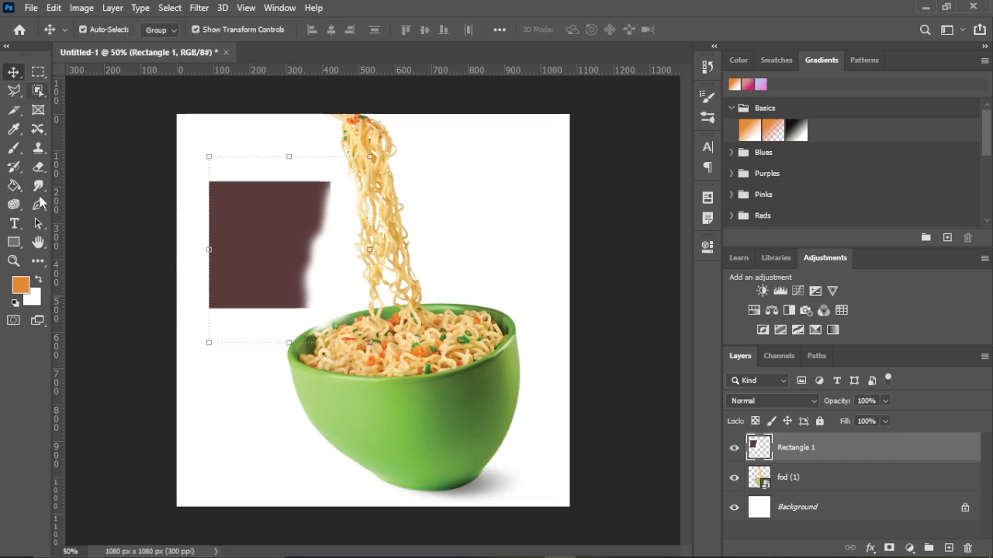
# Go through the Blur, Sharpen and Smudge tools and the Dodge, Burn and Sponge tools without applying them
pyautogui.click(40, 188)
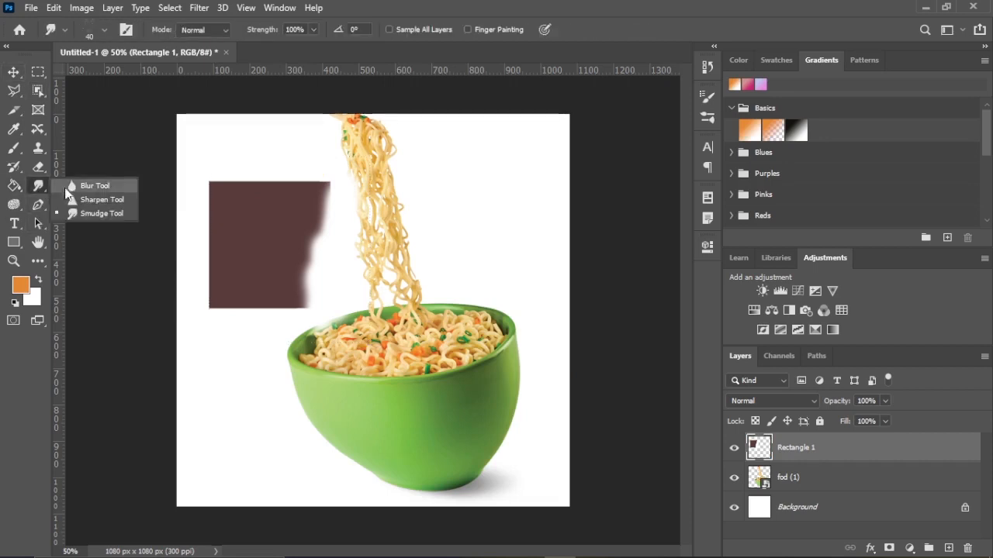
pyautogui.click(75, 187)
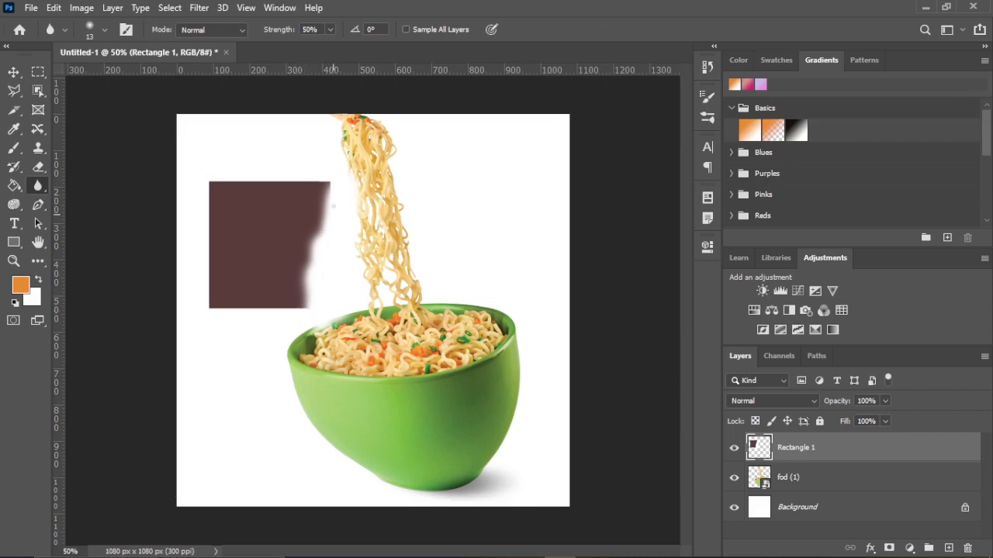
pyautogui.rightClick(45, 194)
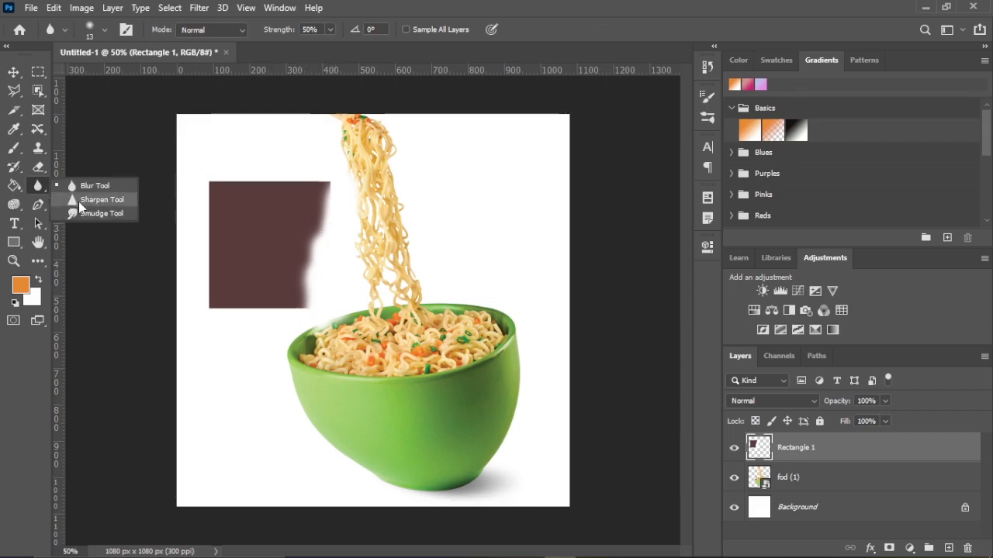
pyautogui.click(78, 201)
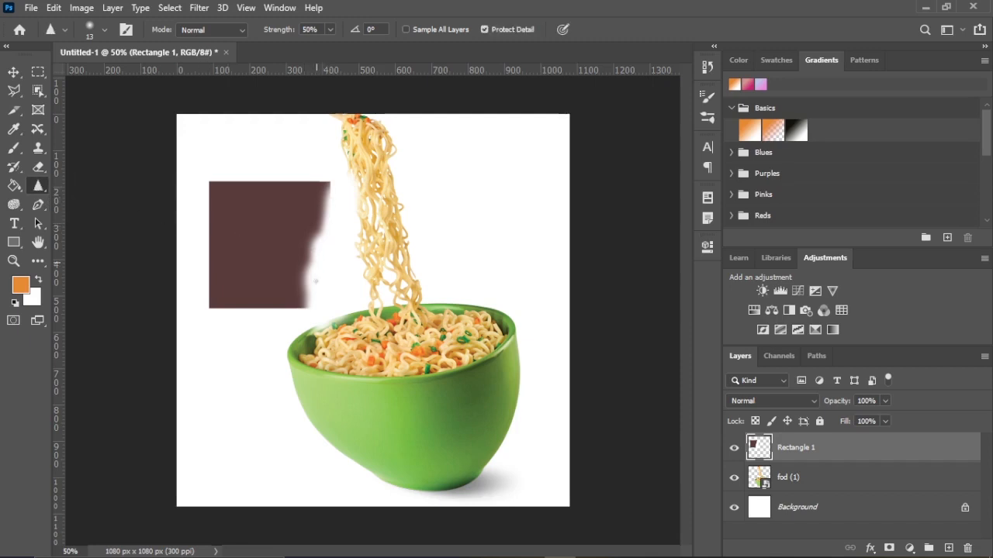
pyautogui.click(14, 188)
pyautogui.click(47, 192)
pyautogui.rightClick(48, 192)
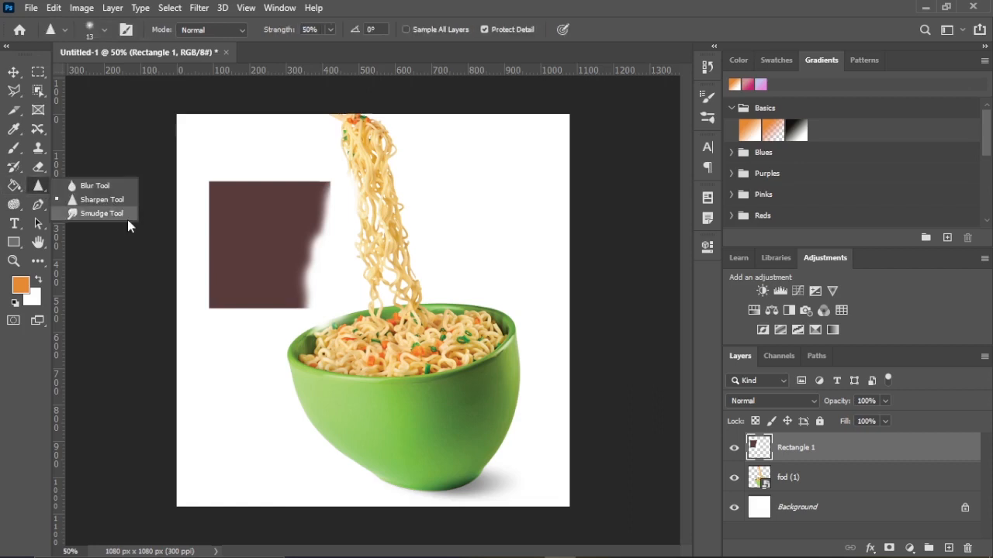
pyautogui.rightClick(21, 207)
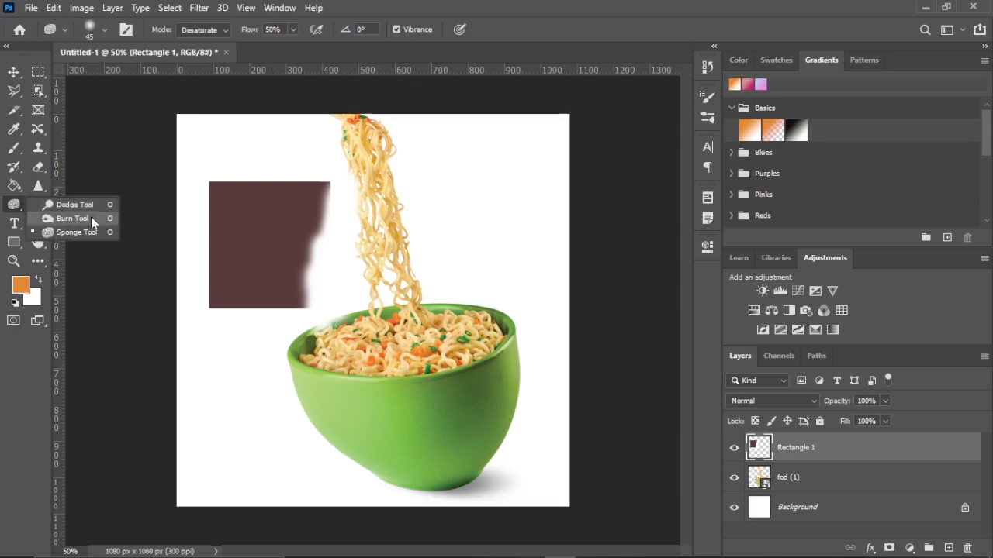
pyautogui.click(16, 207)
# Draw a straight Pen tool path from the rectangle's left edge across the noodles, bending it with a middle anchor point and deleting that point
pyautogui.rightClick(41, 211)
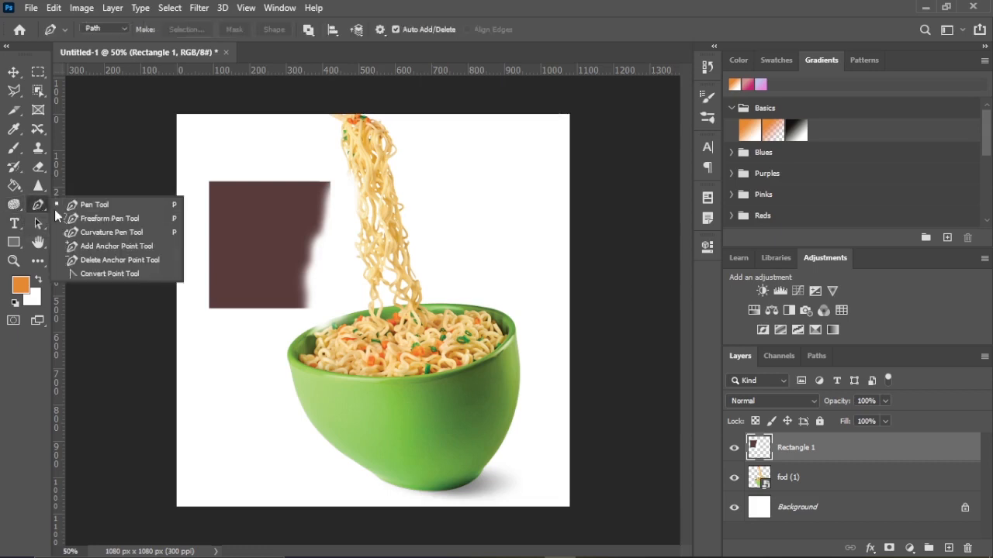
pyautogui.click(112, 206)
pyautogui.click(208, 269)
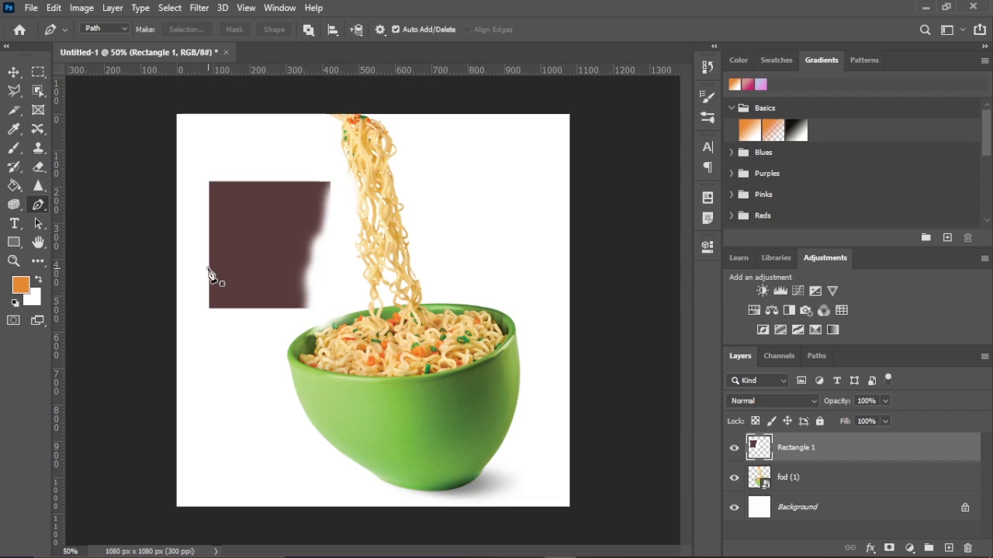
pyautogui.click(501, 278)
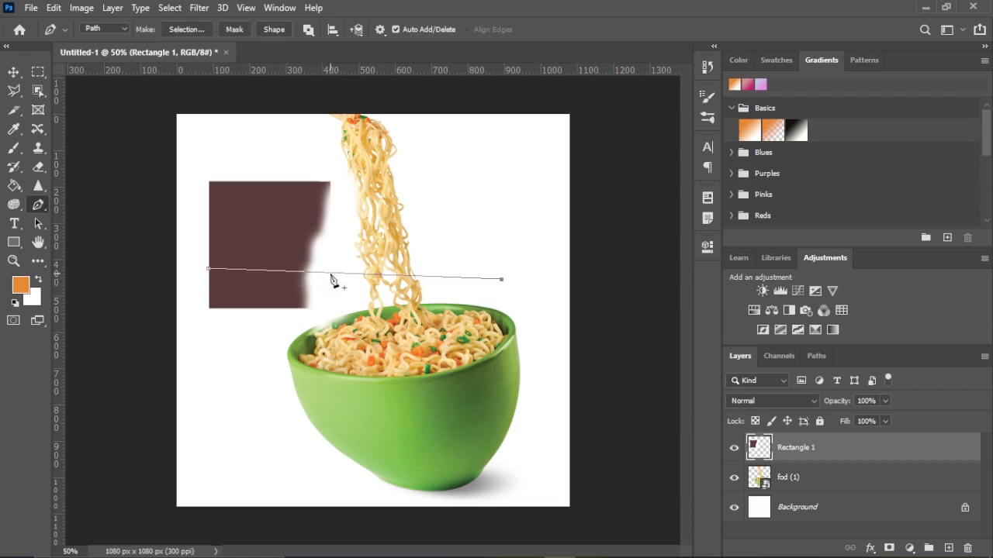
pyautogui.moveTo(331, 275); pyautogui.dragTo(328, 328)
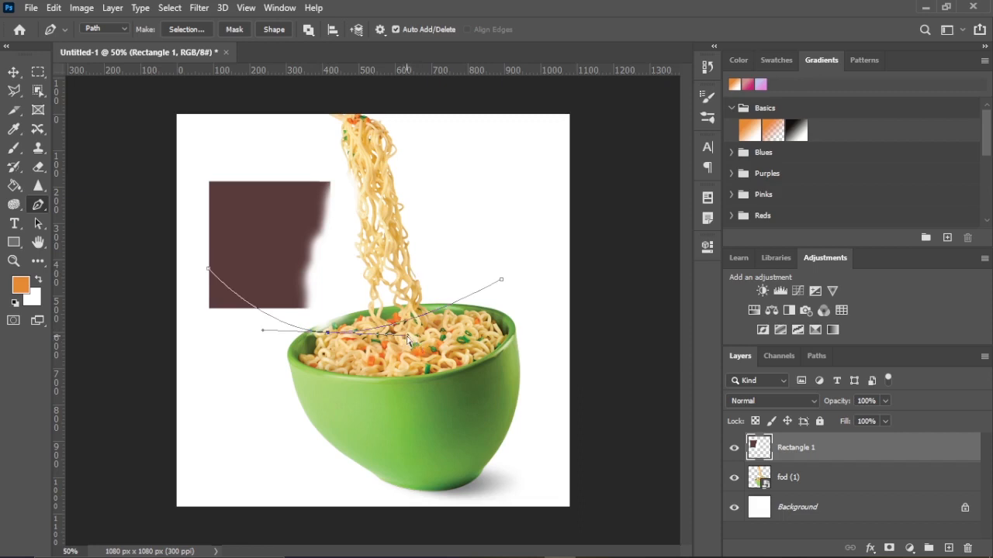
pyautogui.click(327, 332)
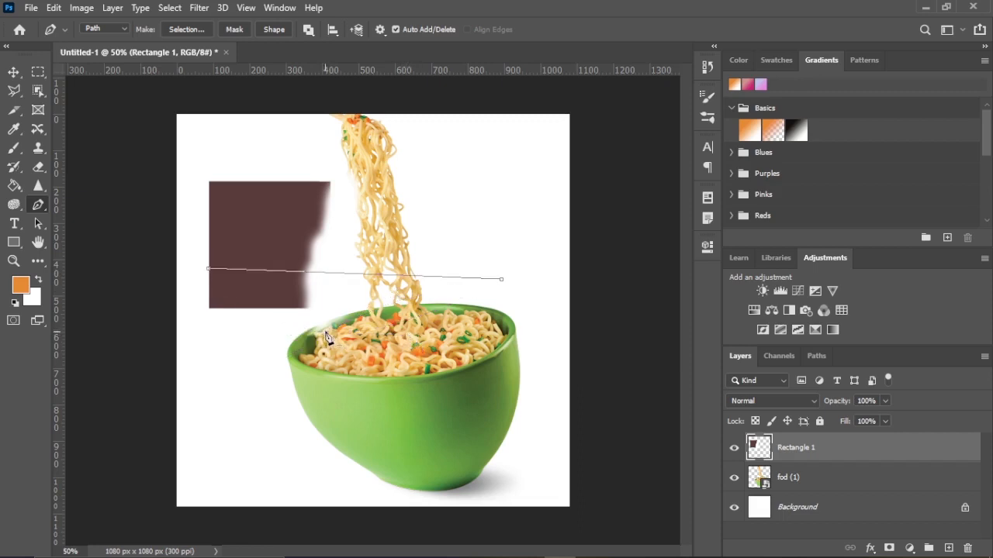
# Extend the path with curved segments into a closed loop around the noodles and the rectangle, and dismiss the path
pyautogui.moveTo(326, 335); pyautogui.dragTo(341, 186)
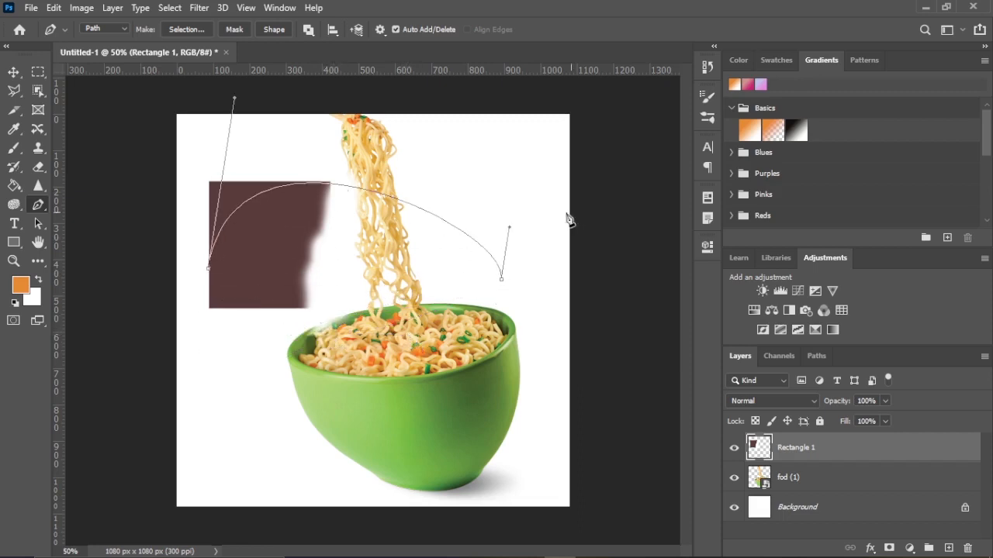
pyautogui.moveTo(510, 226); pyautogui.dragTo(558, 277)
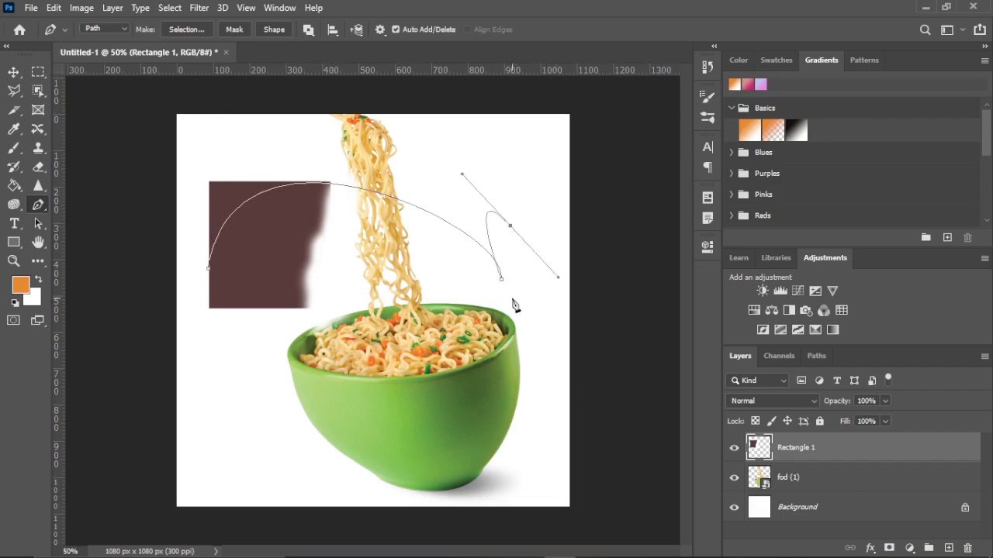
pyautogui.moveTo(512, 299); pyautogui.dragTo(450, 429)
pyautogui.moveTo(188, 310); pyautogui.dragTo(306, 439)
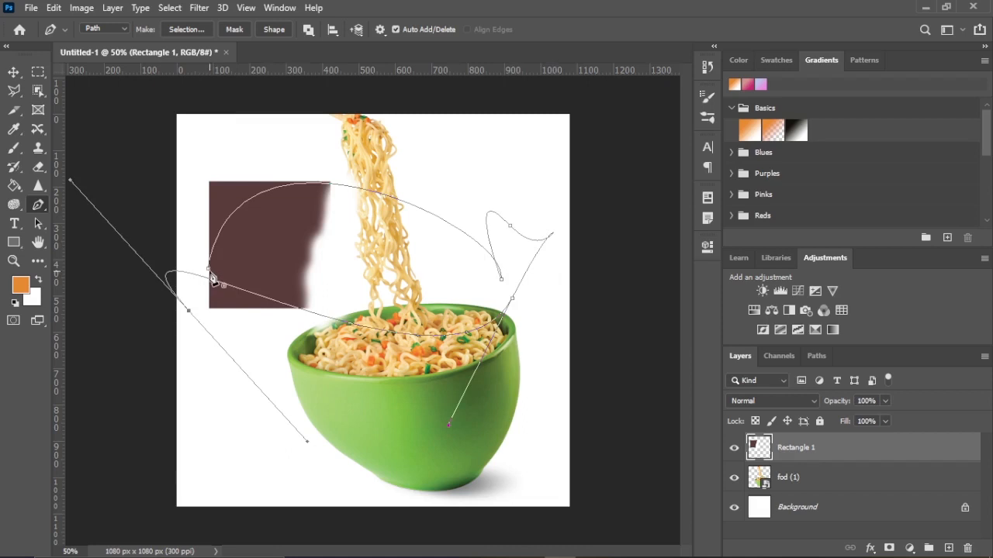
pyautogui.click(209, 269)
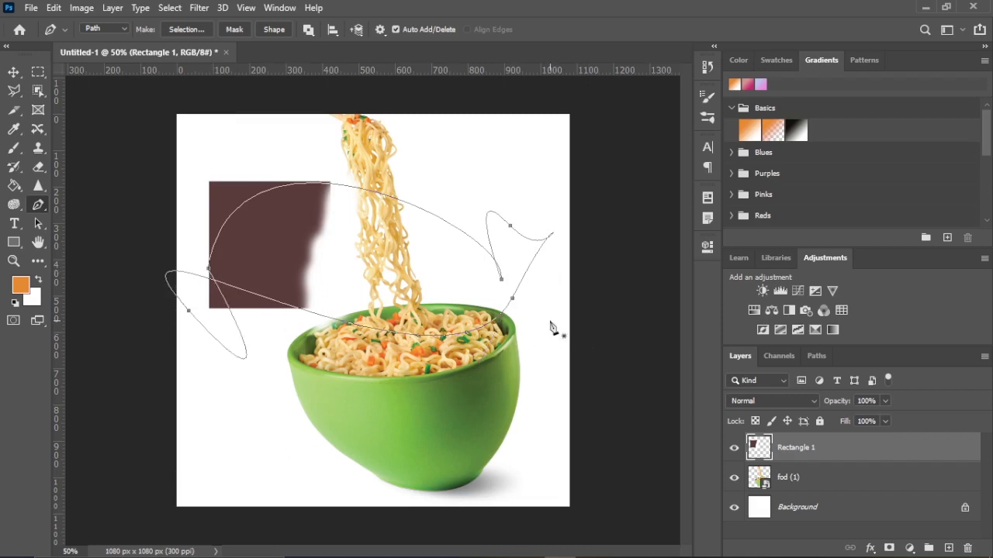
pyautogui.click(14, 74)
pyautogui.press('ctrl')
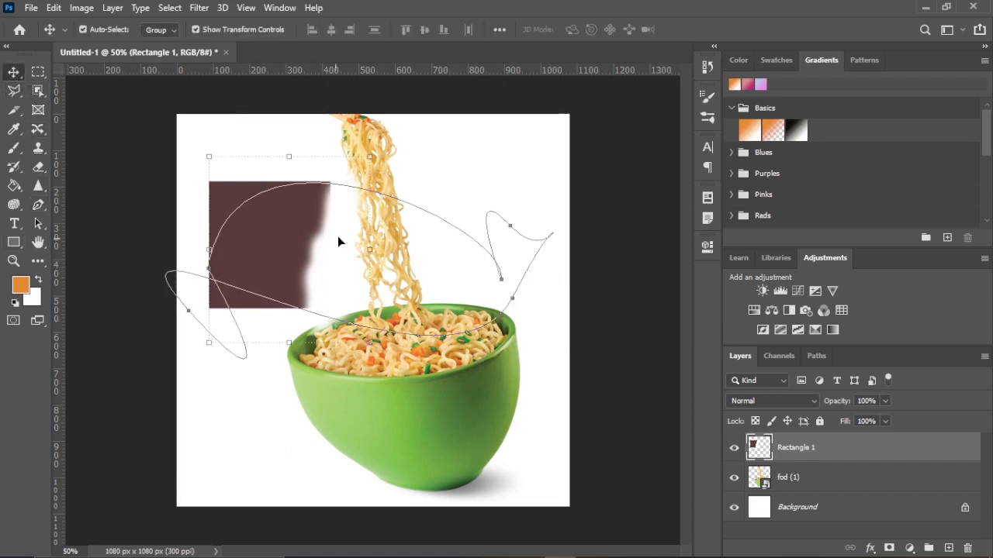
pyautogui.press('Return')
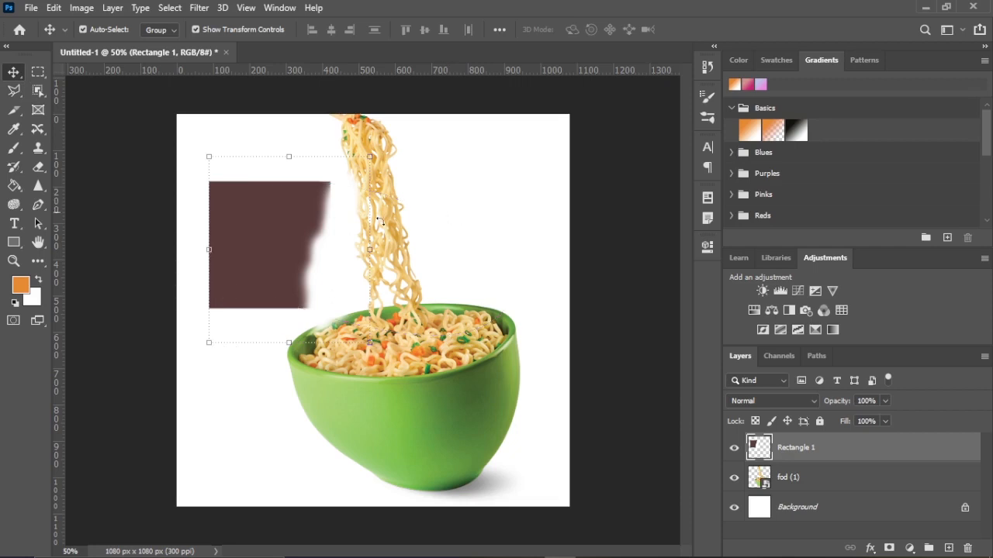
# Look through the horizontal, vertical and mask variants of the Type tool
pyautogui.click(14, 225)
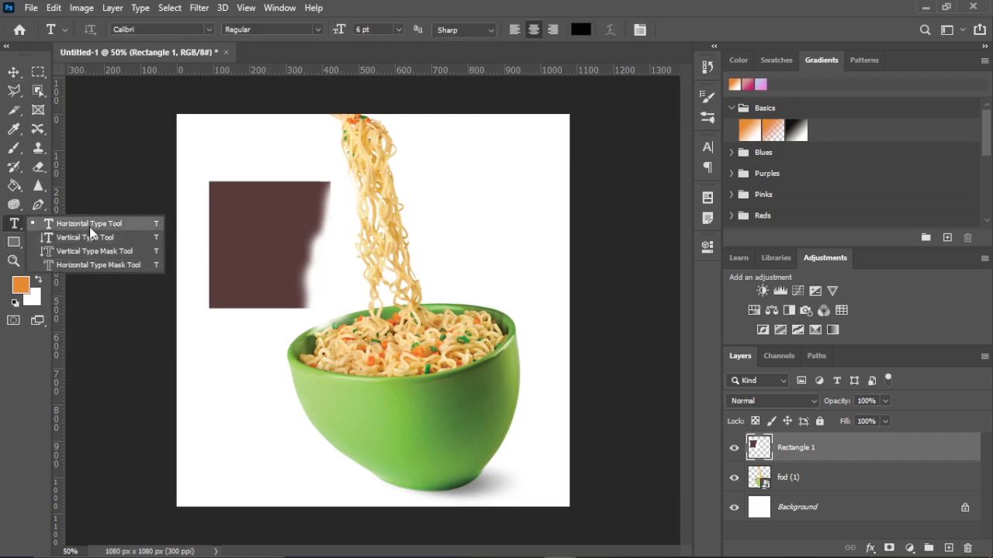
pyautogui.click(43, 227)
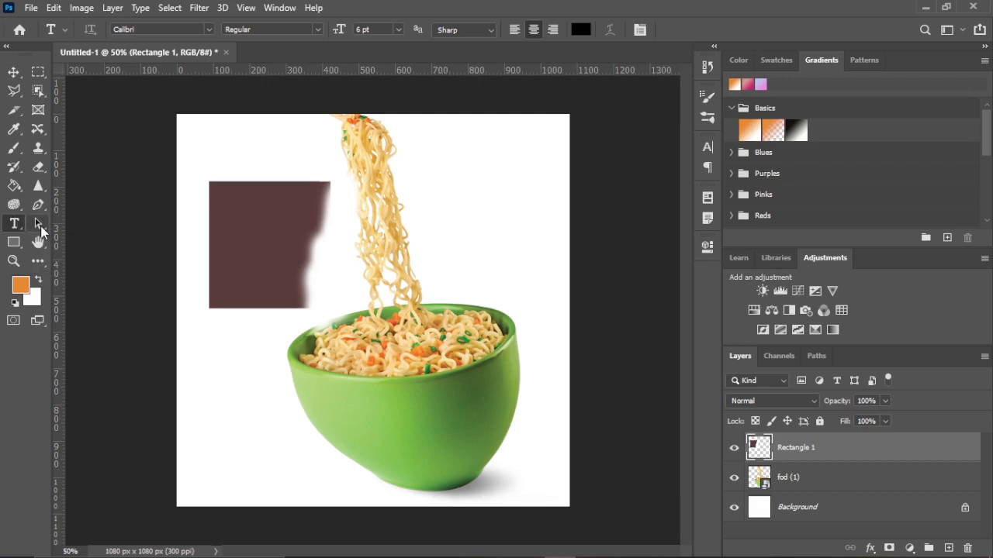
# Try selecting the brown rectangle and the surrounding artwork with Path Selection tool boxes
pyautogui.click(39, 225)
pyautogui.click(90, 226)
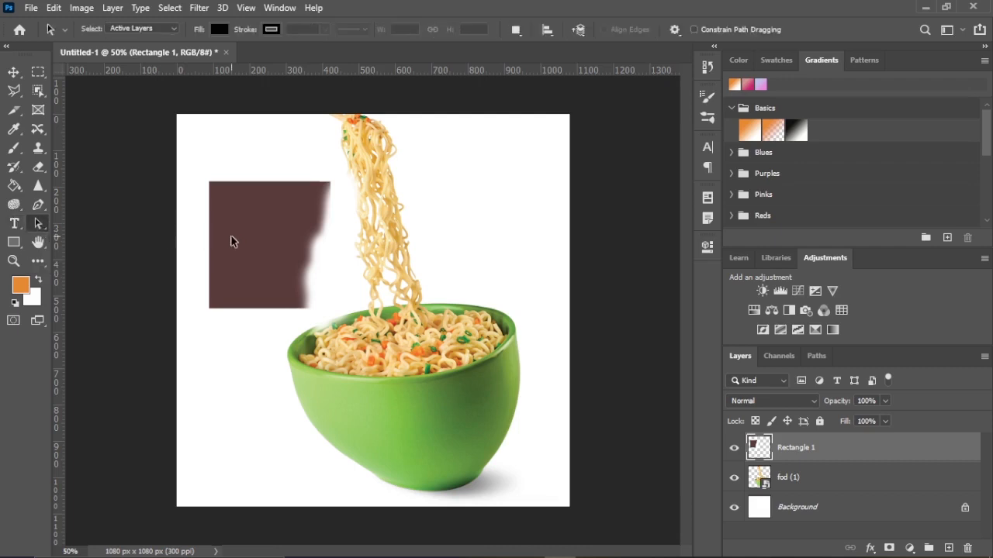
pyautogui.moveTo(231, 237); pyautogui.dragTo(290, 281)
pyautogui.moveTo(231, 198); pyautogui.dragTo(338, 365)
pyautogui.moveTo(213, 151); pyautogui.dragTo(572, 497)
# Place a horizontal guide along the canvas's bottom edge, and hide the guide
pyautogui.moveTo(166, 71); pyautogui.dragTo(572, 507)
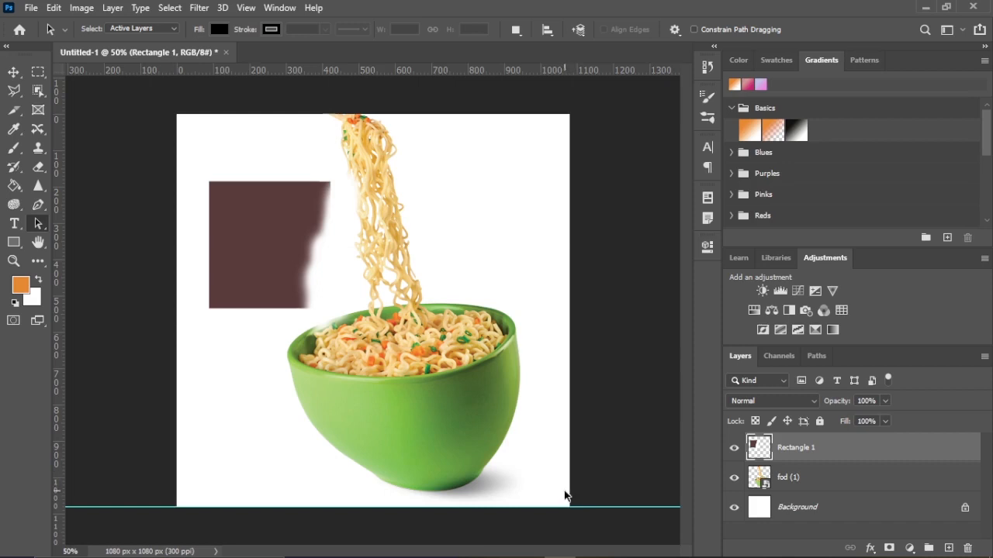
pyautogui.press('ctrl')
pyautogui.hotkey('ctrl', ';')
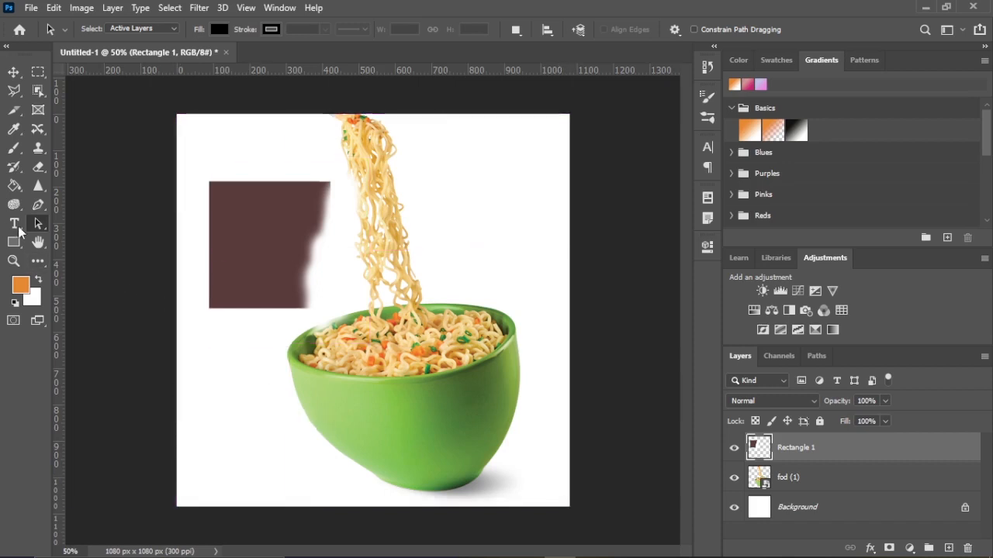
# Look through the variants of the Path Selection, Rectangle shape and Hand tools
pyautogui.rightClick(45, 230)
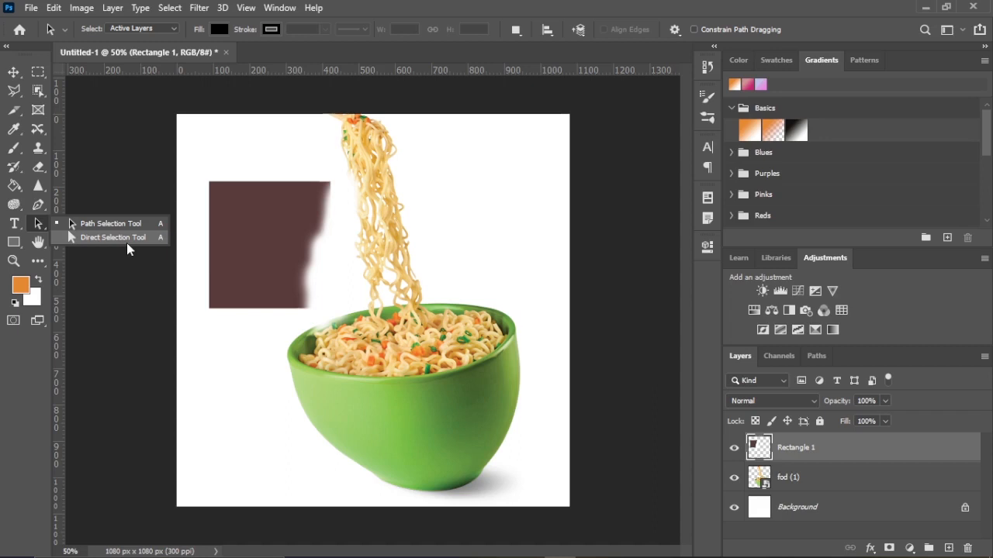
pyautogui.click(17, 243)
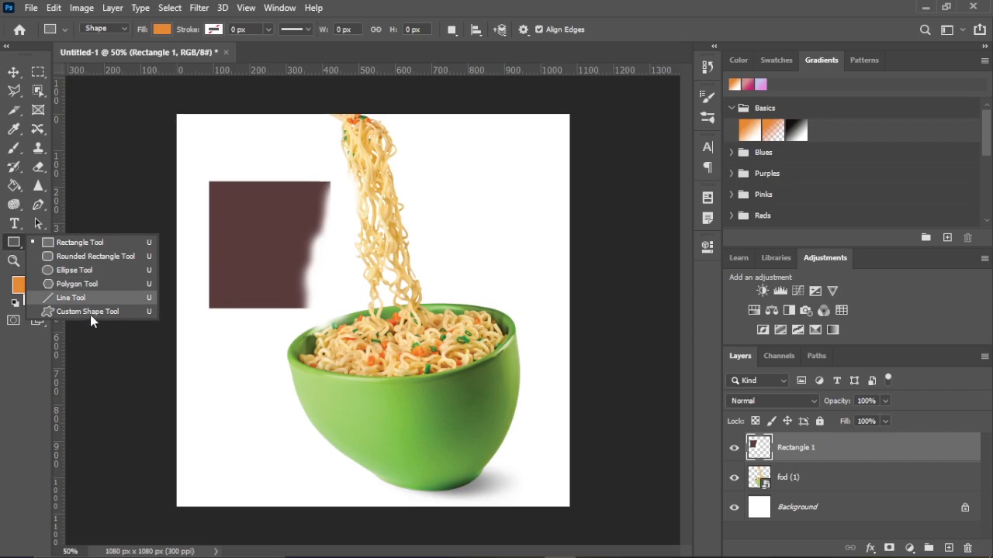
pyautogui.click(19, 240)
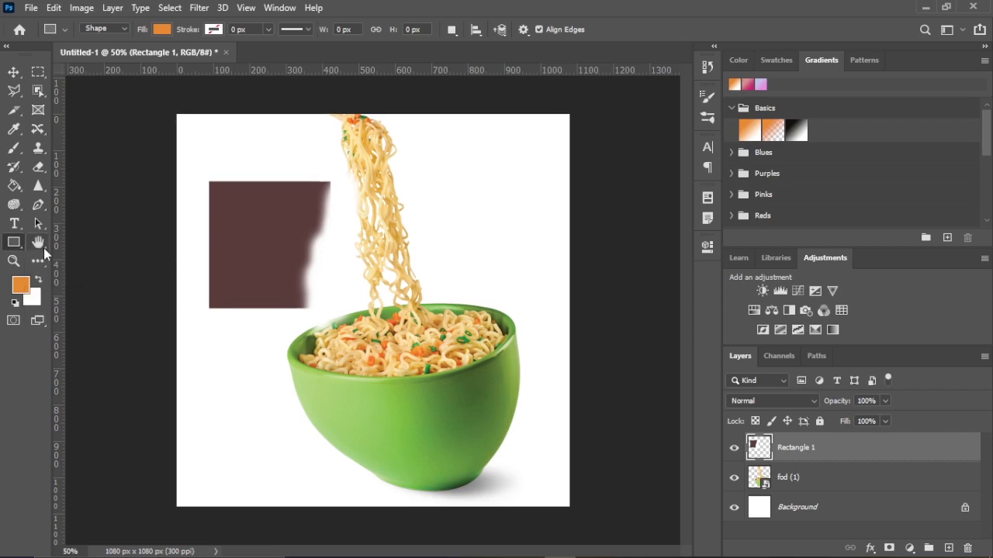
pyautogui.click(44, 248)
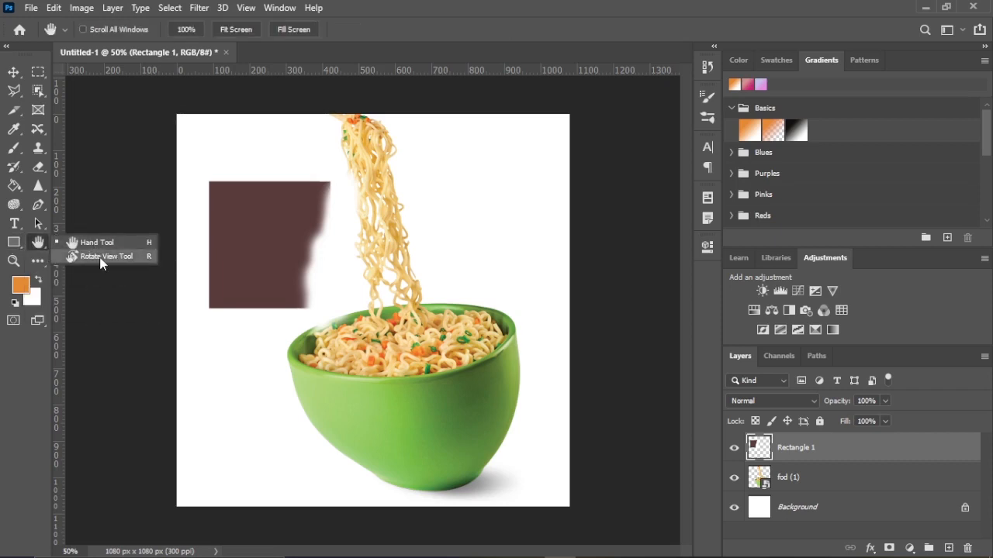
# Magnify the rectangle and noodles with the Zoom tool, zoom back out, and fit the canvas to the screen
pyautogui.click(14, 262)
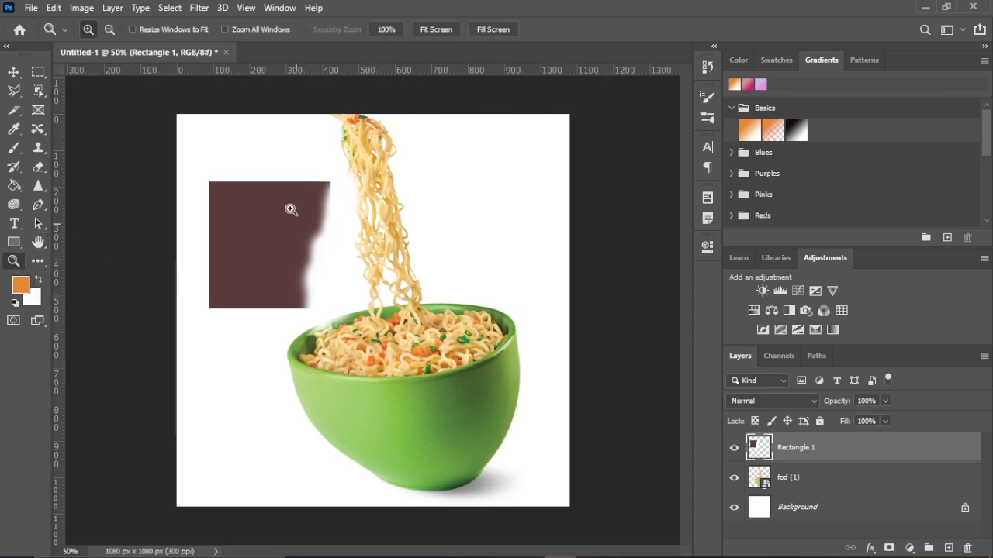
pyautogui.moveTo(185, 124); pyautogui.dragTo(457, 333)
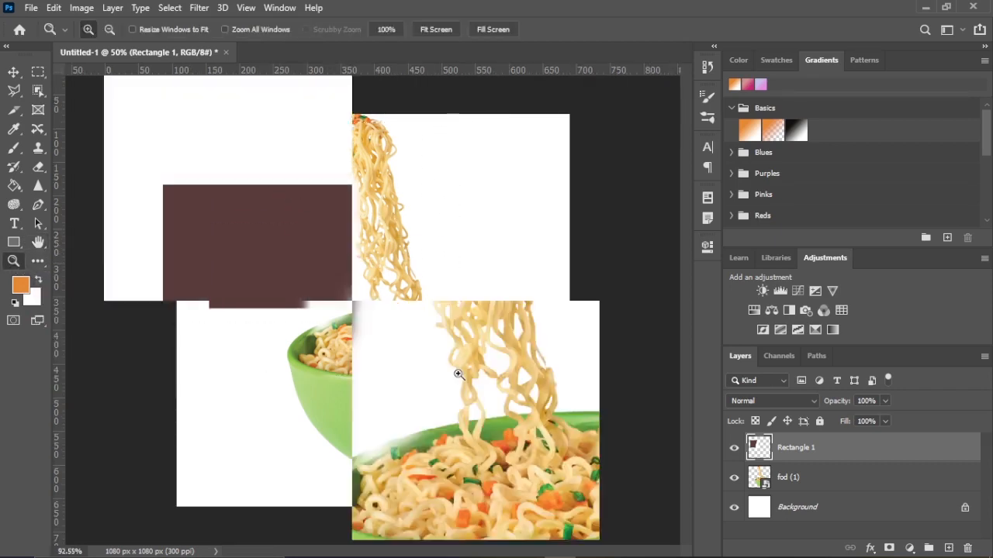
pyautogui.keyDown('alt'); pyautogui.click(377, 327); pyautogui.keyUp('alt')
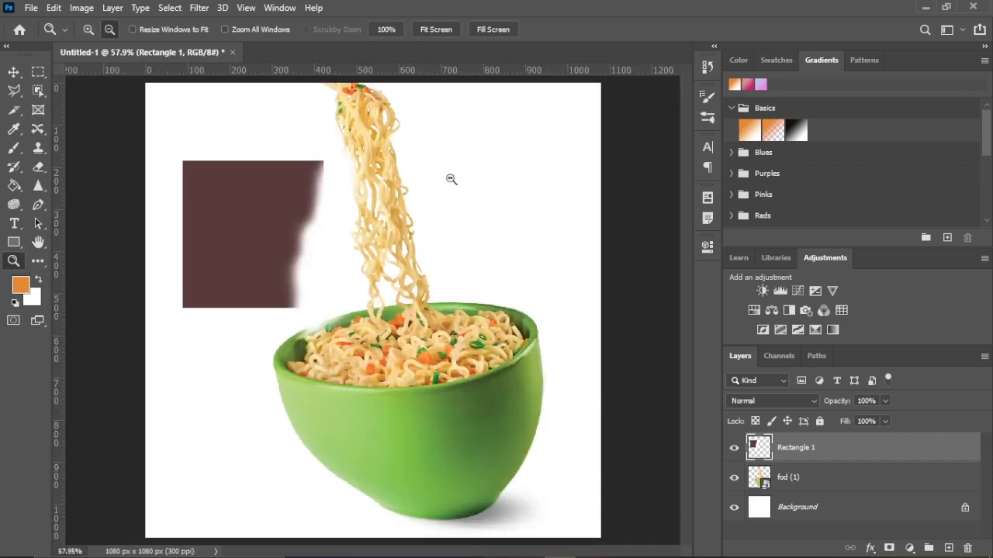
pyautogui.click(433, 30)
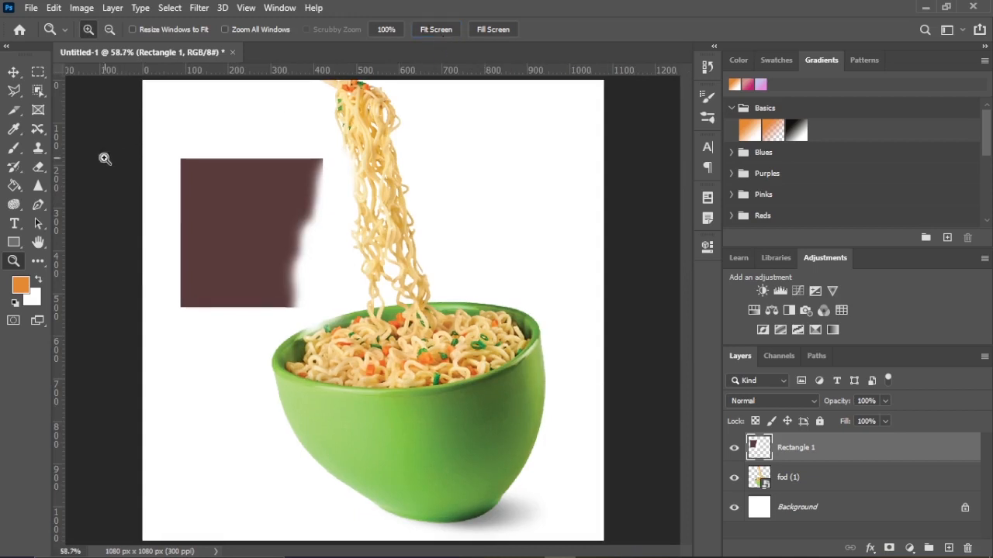
# Activate the Move tool, and look at the Edit Toolbar entry without opening its settings
pyautogui.click(15, 72)
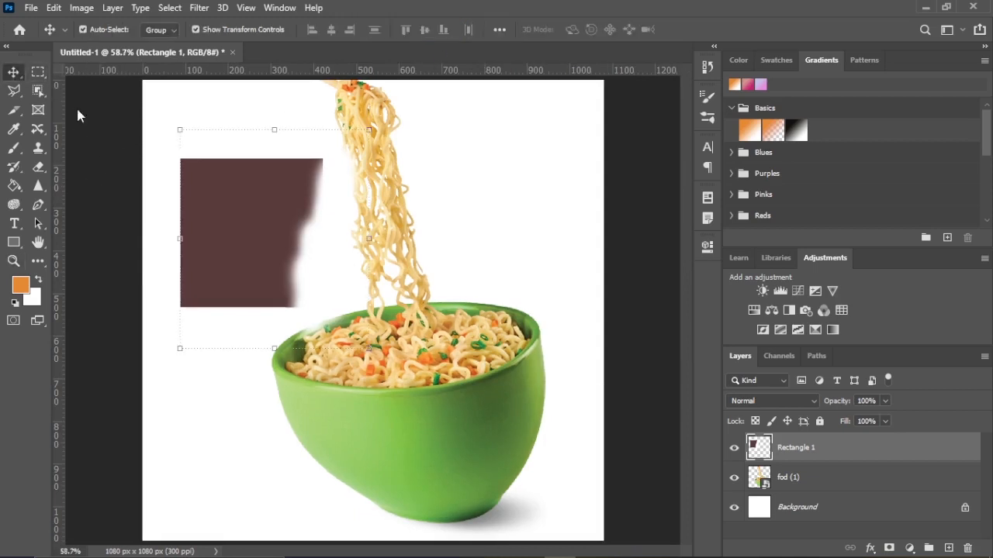
pyautogui.click(43, 261)
pyautogui.rightClick(43, 262)
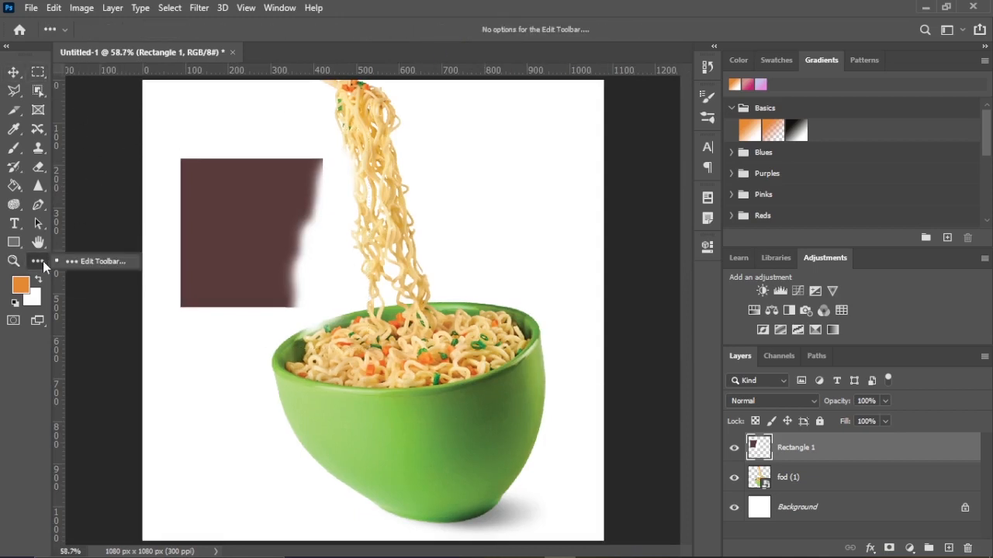
pyautogui.click(104, 177)
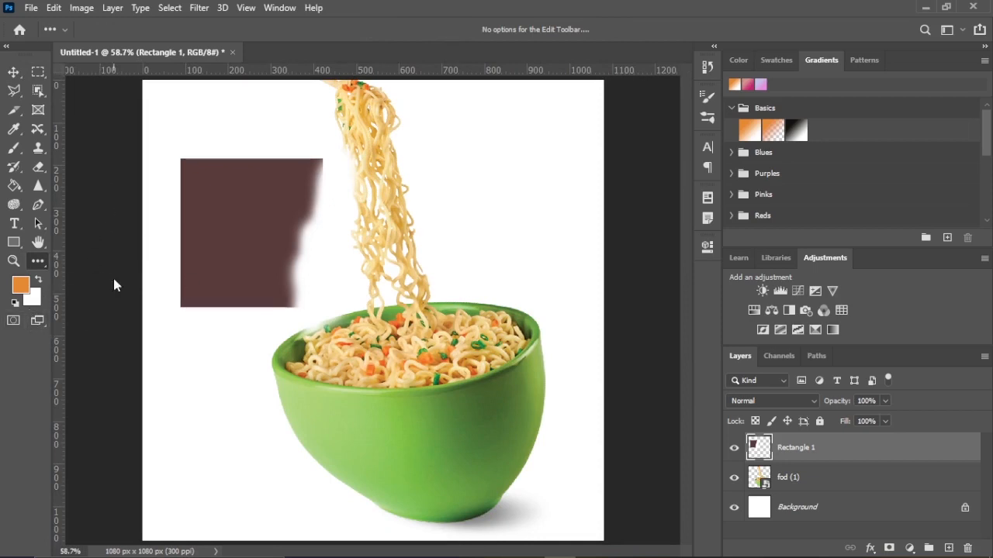
# Cycle through the screen modes to Full Screen Mode and return to Standard Screen Mode
pyautogui.click(44, 320)
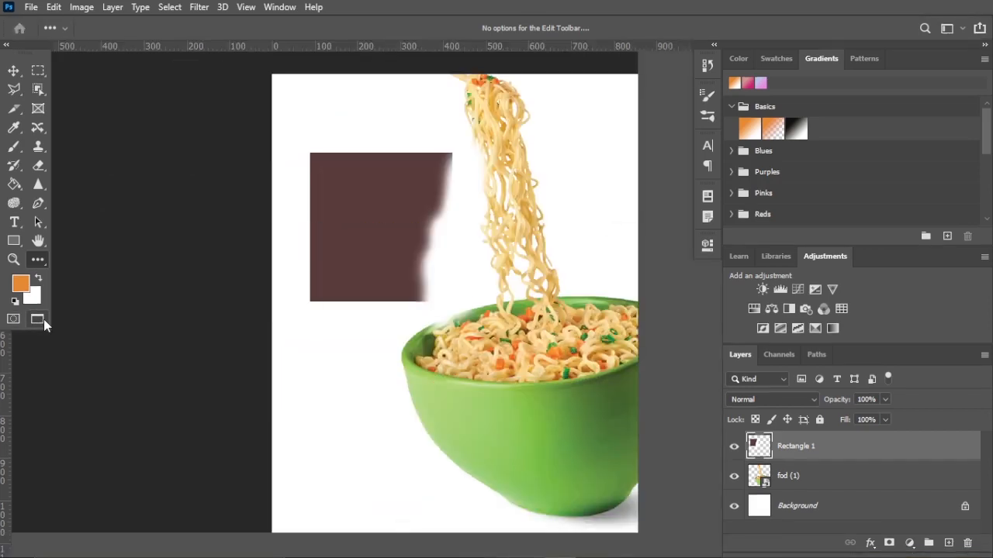
pyautogui.click(44, 319)
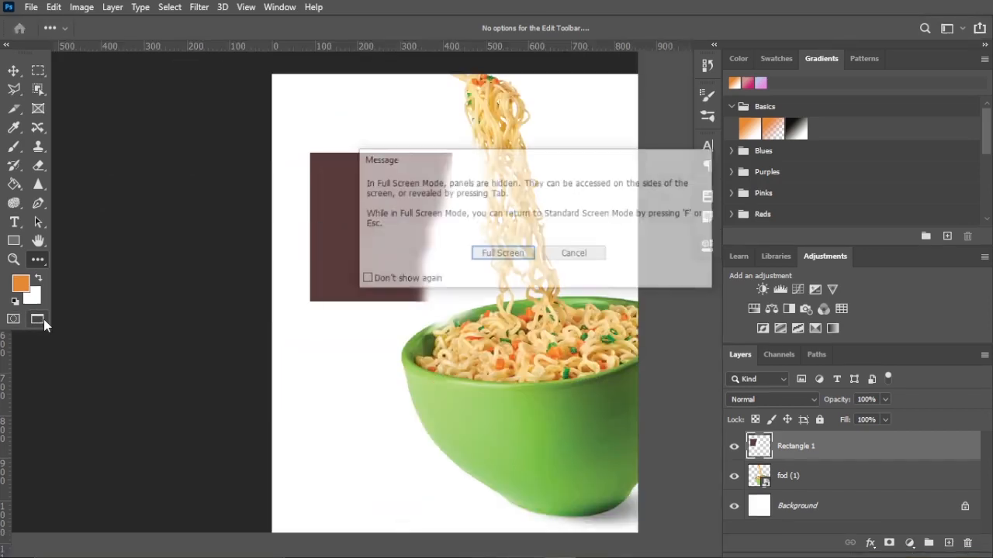
pyautogui.click(524, 253)
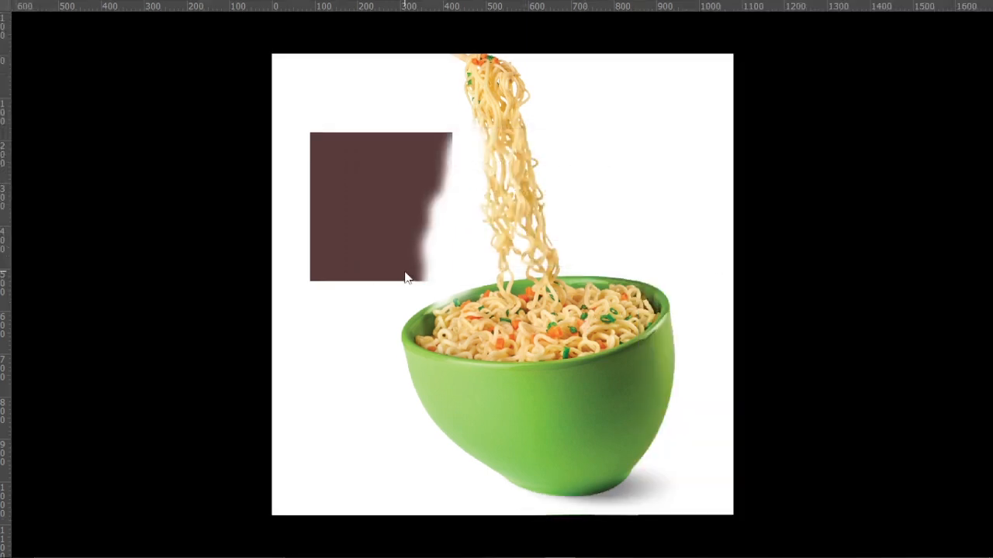
pyautogui.press('f')
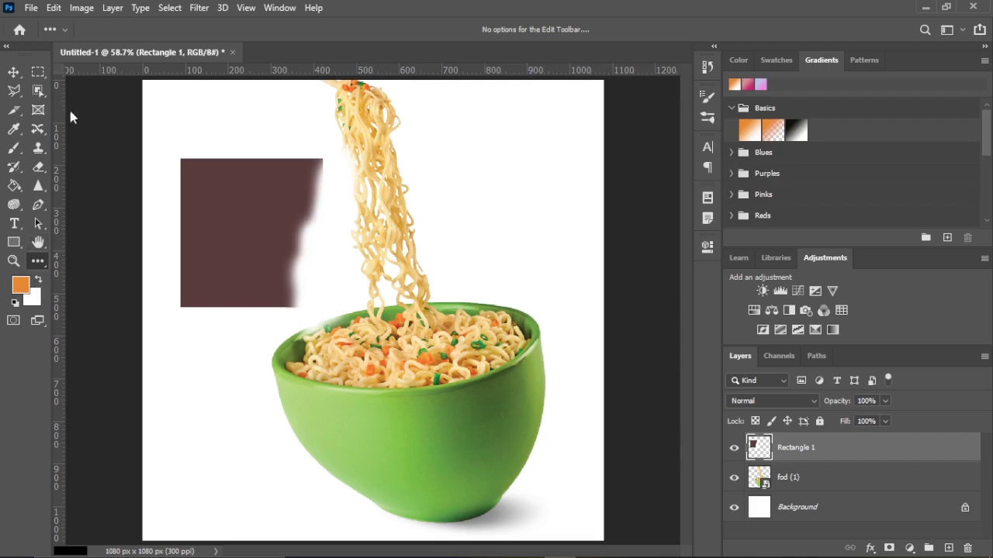
# Look over the Brush Settings and browse the General and Special Effects brush presets
pyautogui.click(707, 100)
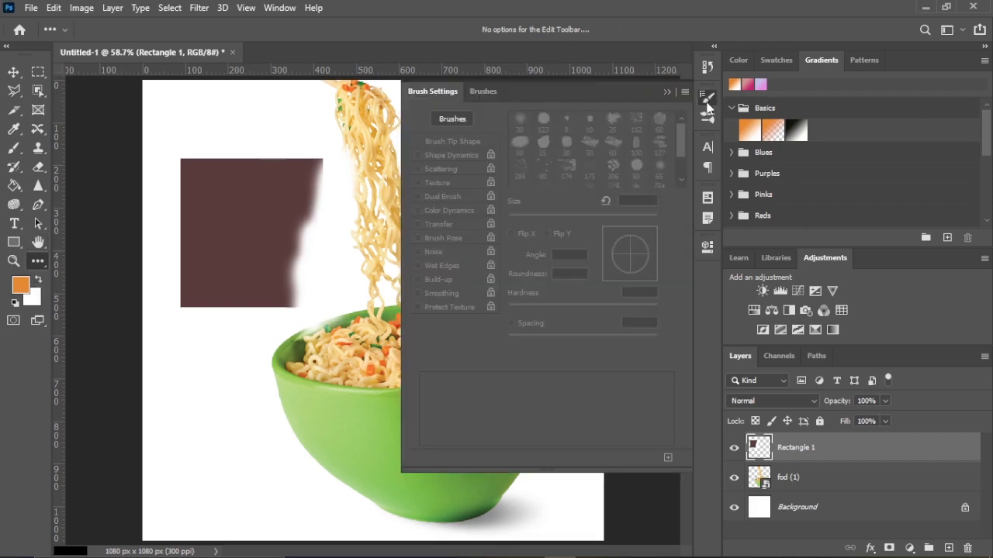
pyautogui.click(484, 93)
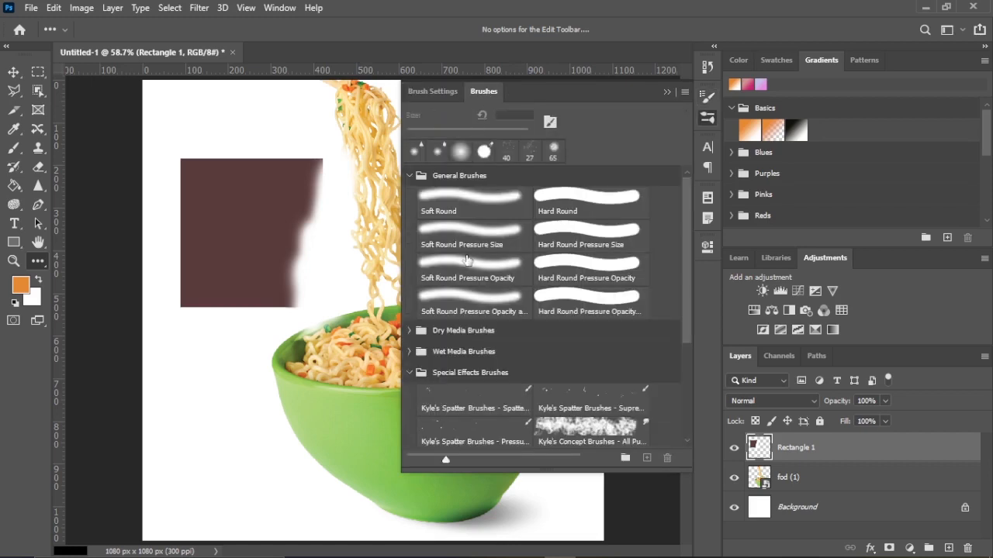
pyautogui.scroll(-5, 556, 357)
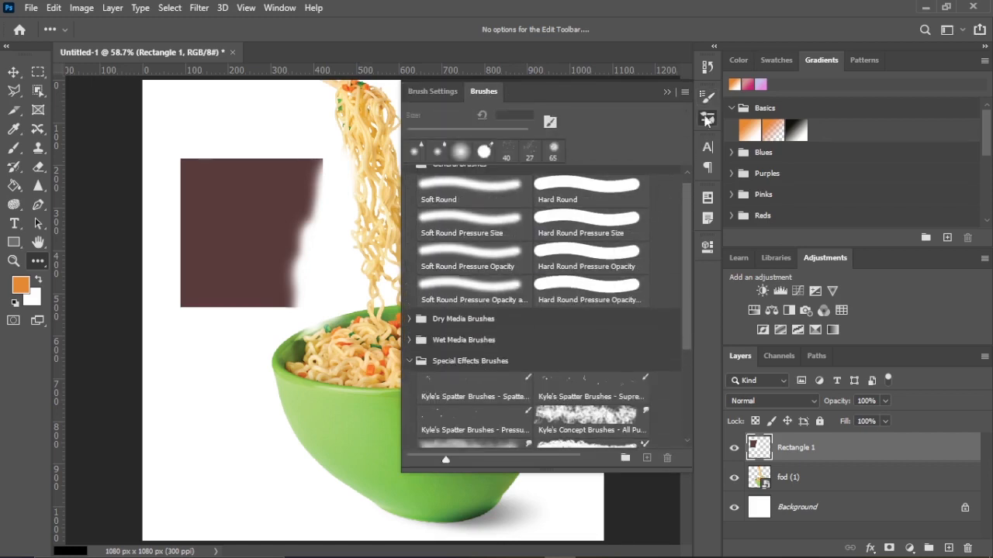
# Look over the Character and Paragraph formatting settings
pyautogui.click(709, 144)
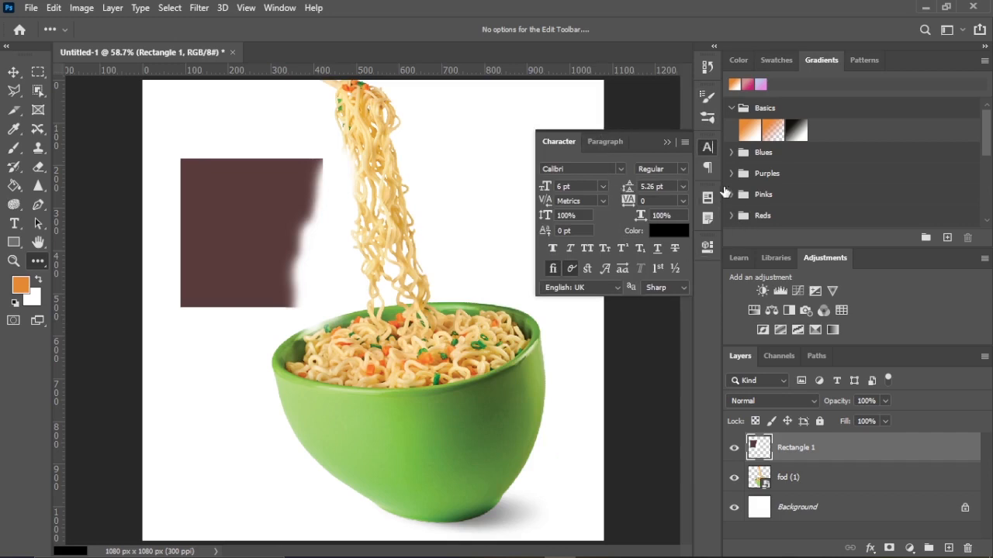
pyautogui.click(708, 167)
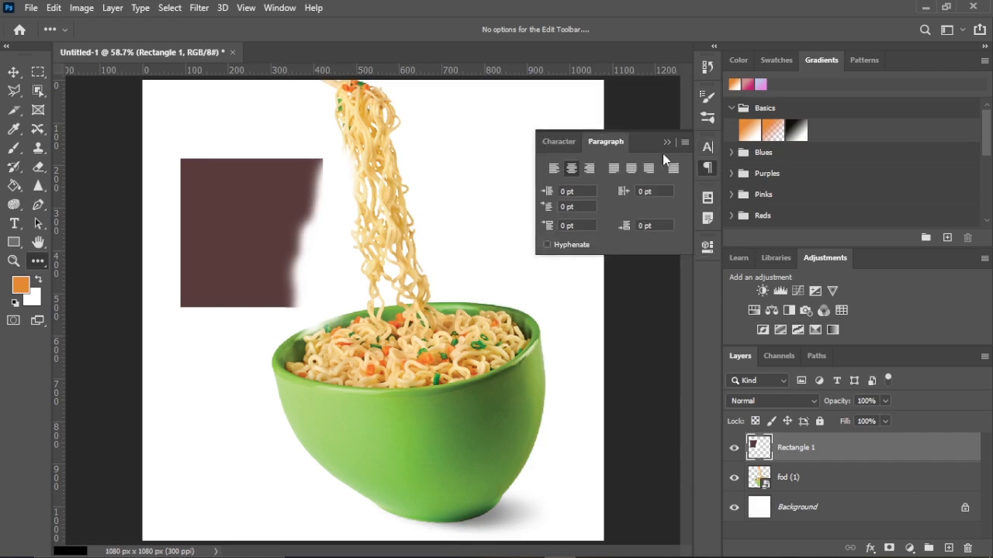
pyautogui.click(573, 141)
pyautogui.click(600, 143)
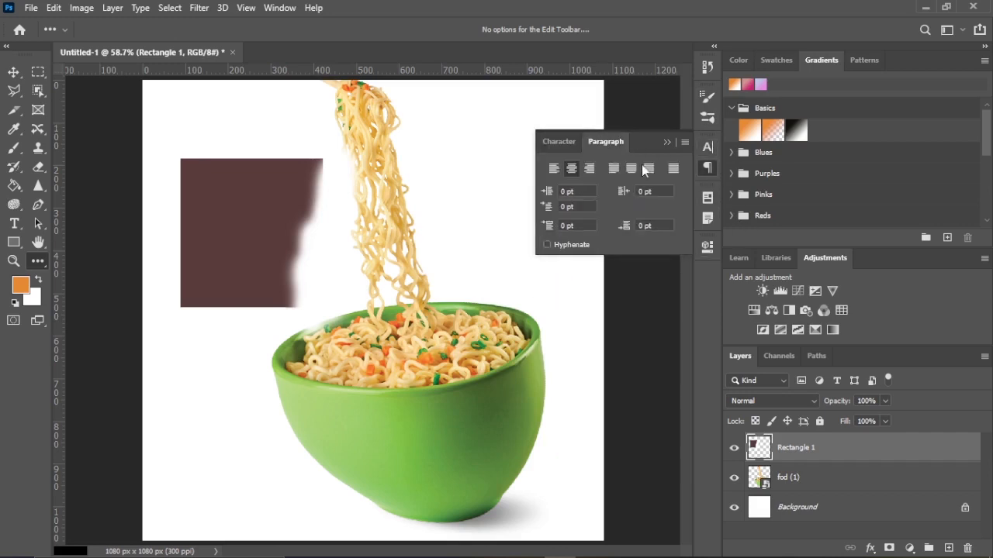
# View the document's Layer Comps and Notes, and collapse them again
pyautogui.click(699, 200)
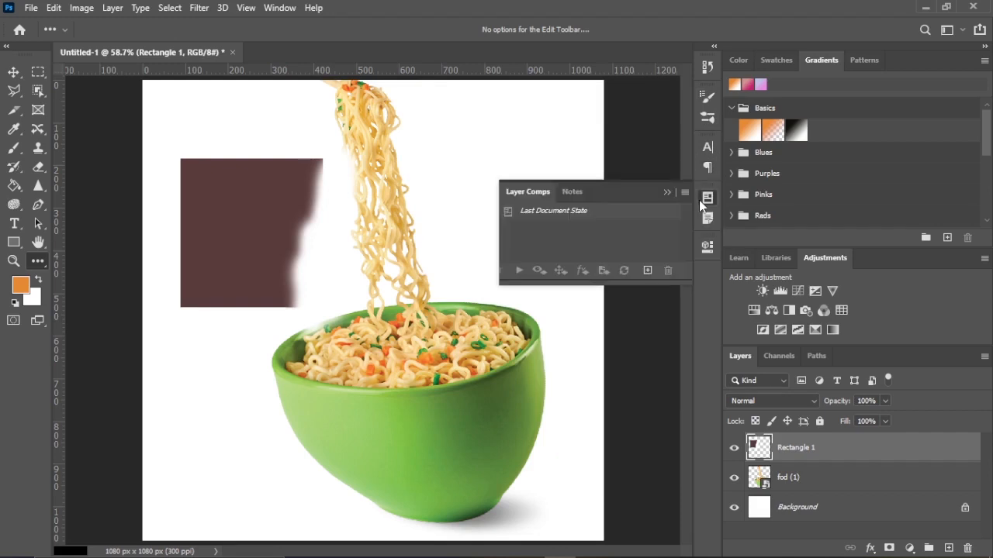
pyautogui.click(574, 194)
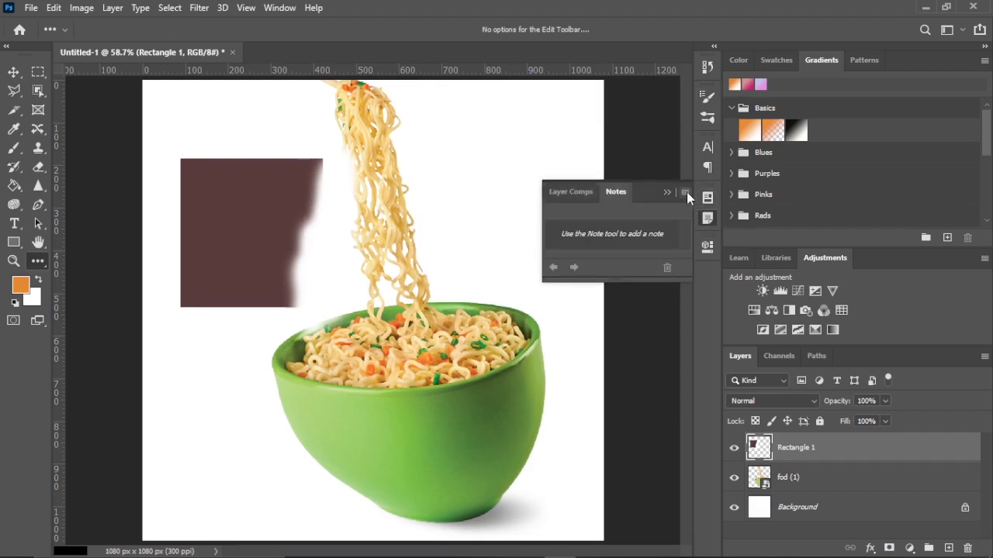
pyautogui.click(666, 194)
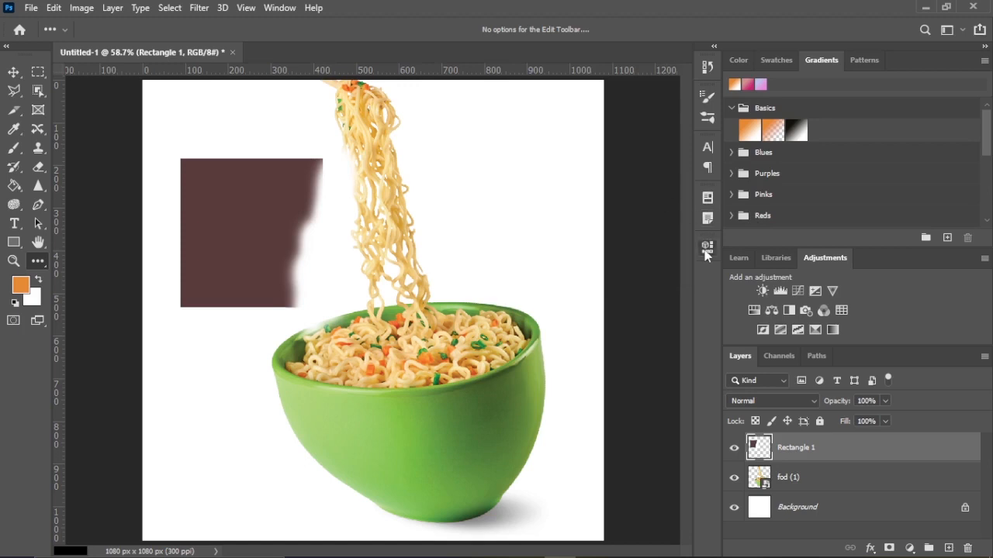
# Review the Rectangle 1 layer's transform and alignment properties, and expand all the docked icon panels before collapsing them back to icons
pyautogui.click(706, 248)
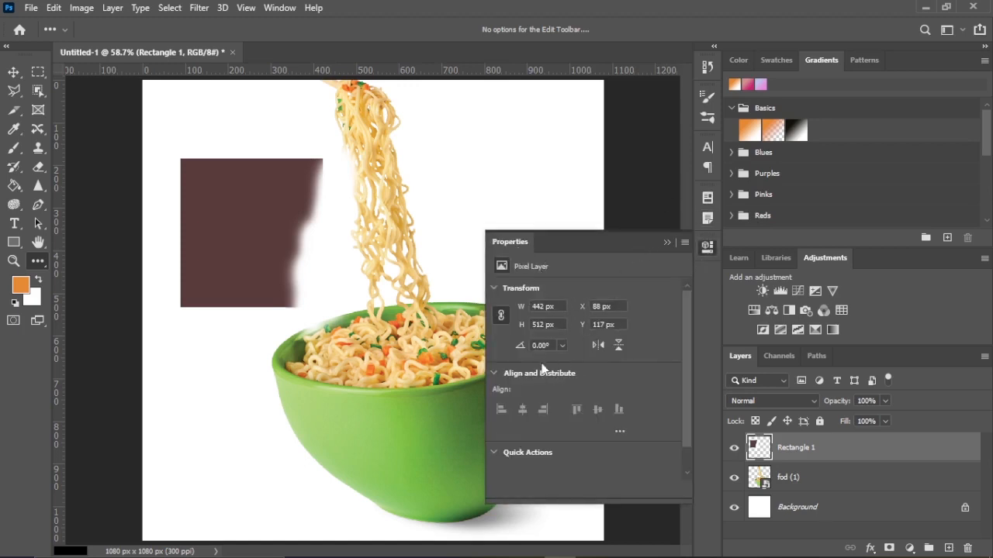
pyautogui.click(704, 250)
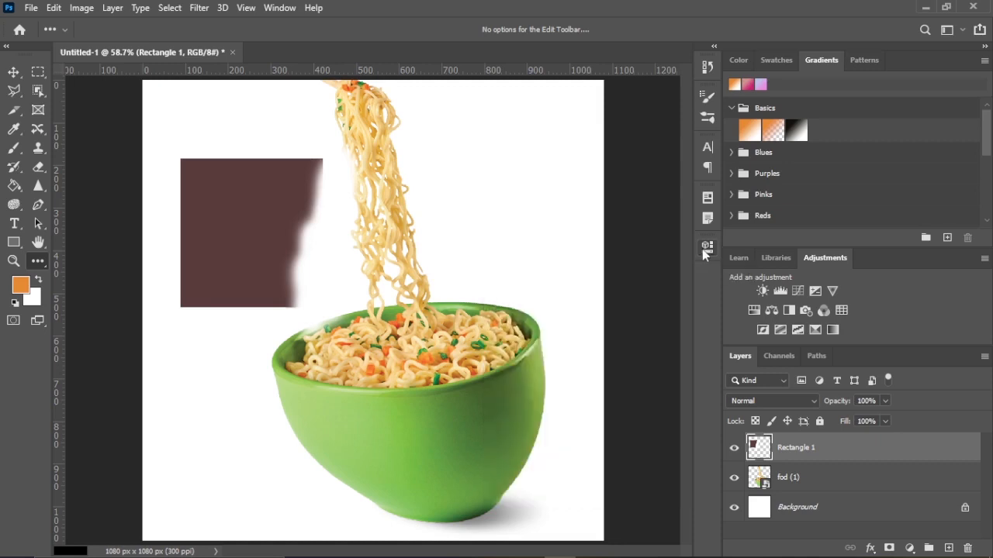
pyautogui.click(704, 250)
pyautogui.click(703, 249)
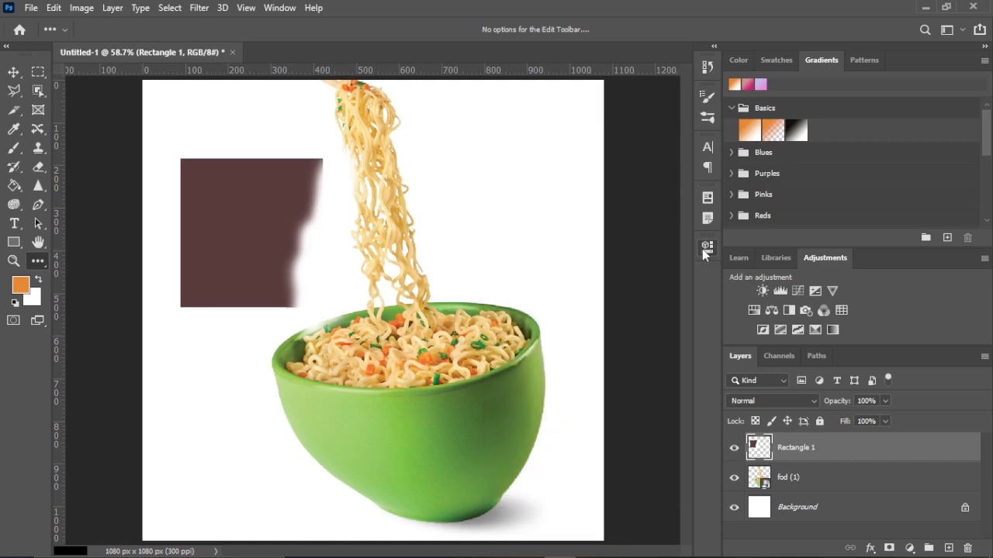
pyautogui.click(713, 46)
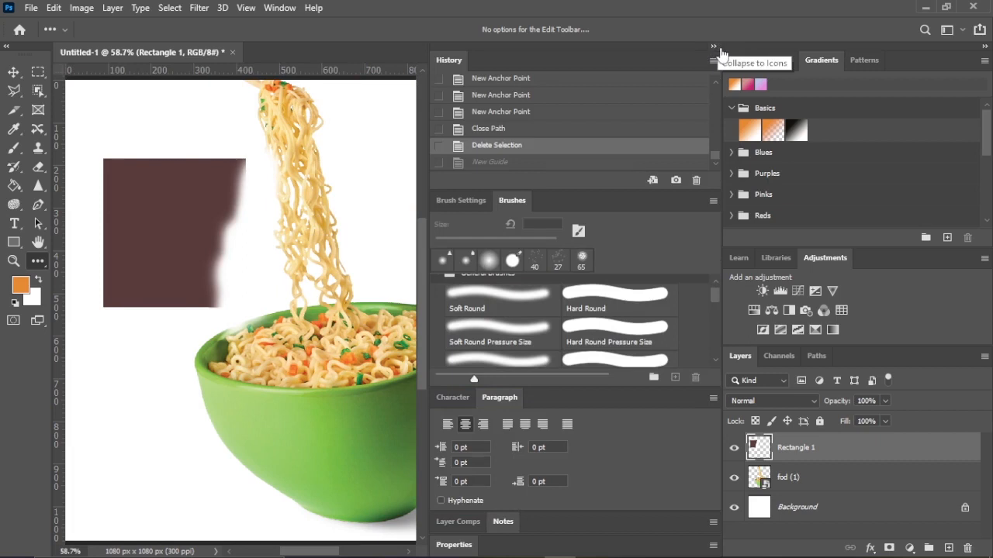
pyautogui.click(714, 47)
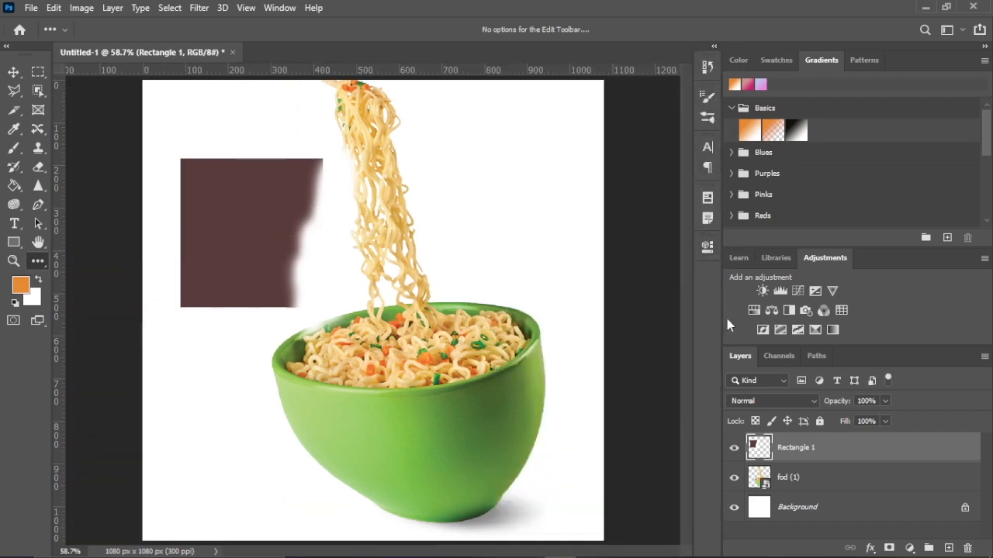